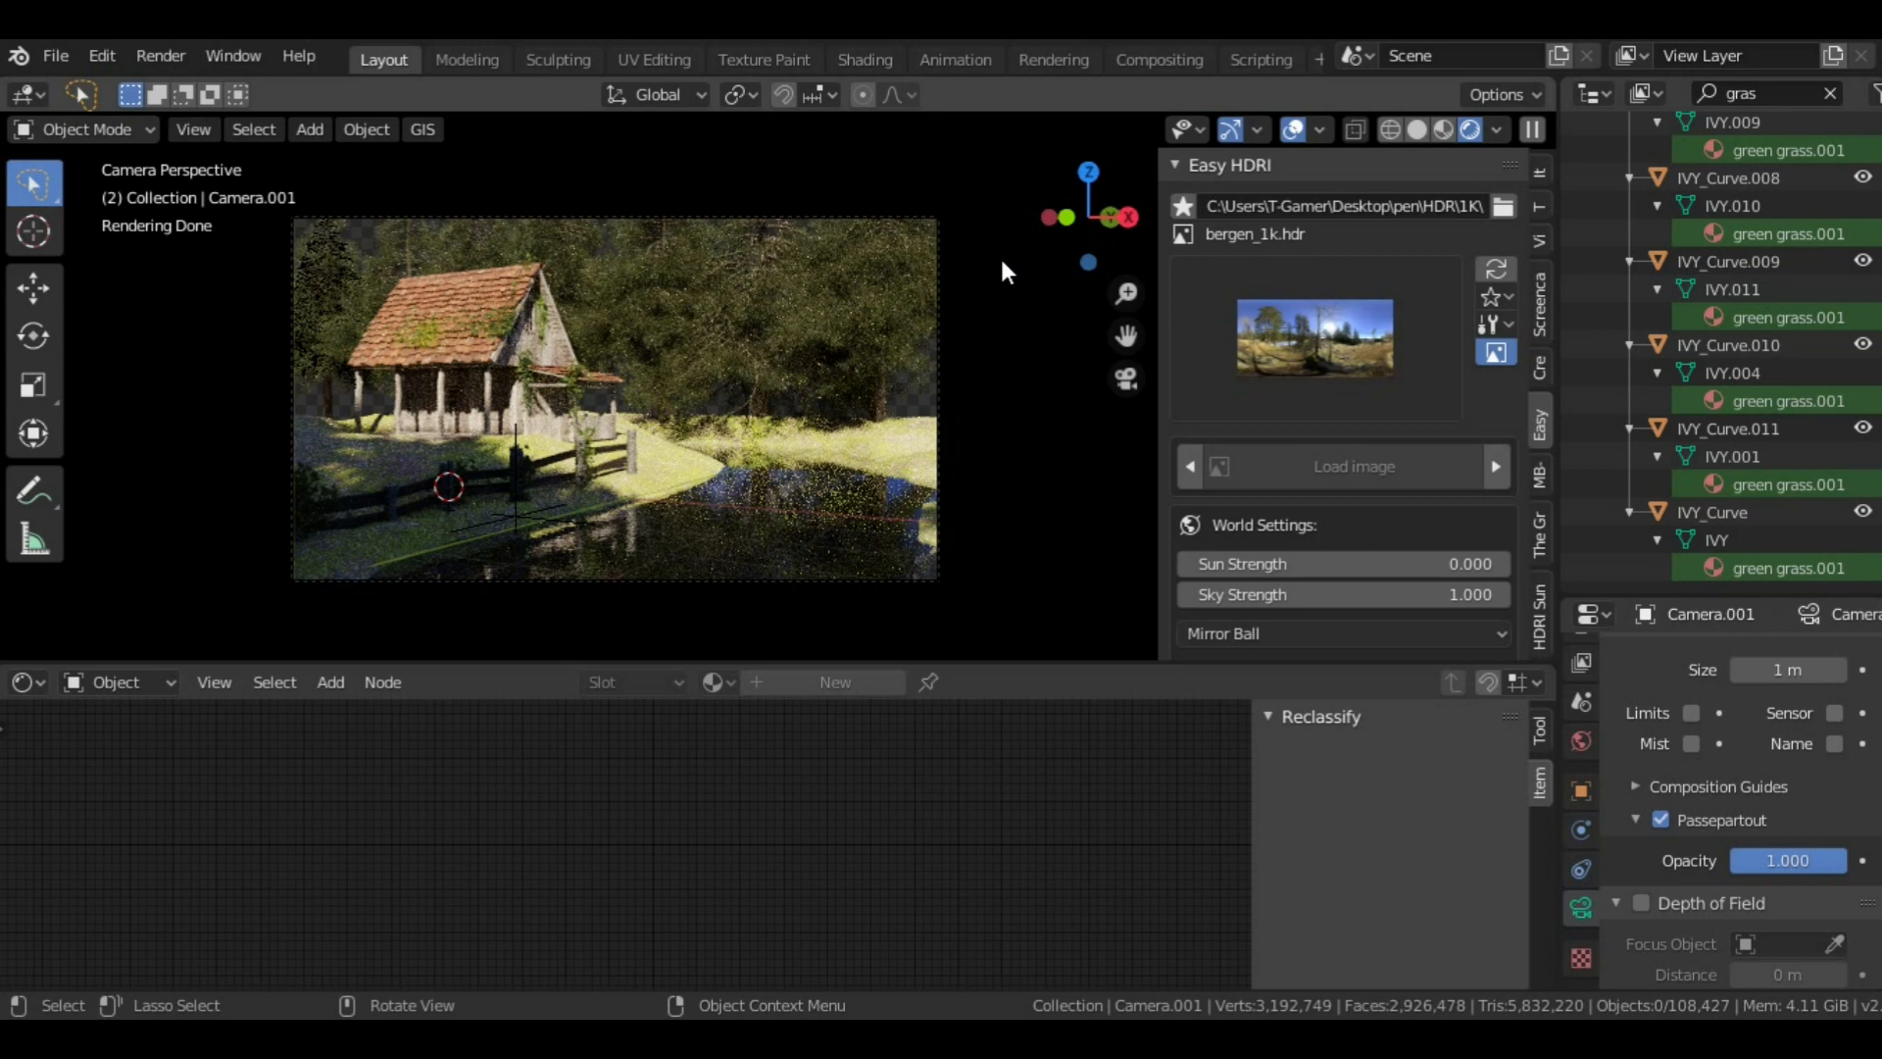
# Step: Start a new General file without saving the changes to the open house scene
pyautogui.click(813, 581)
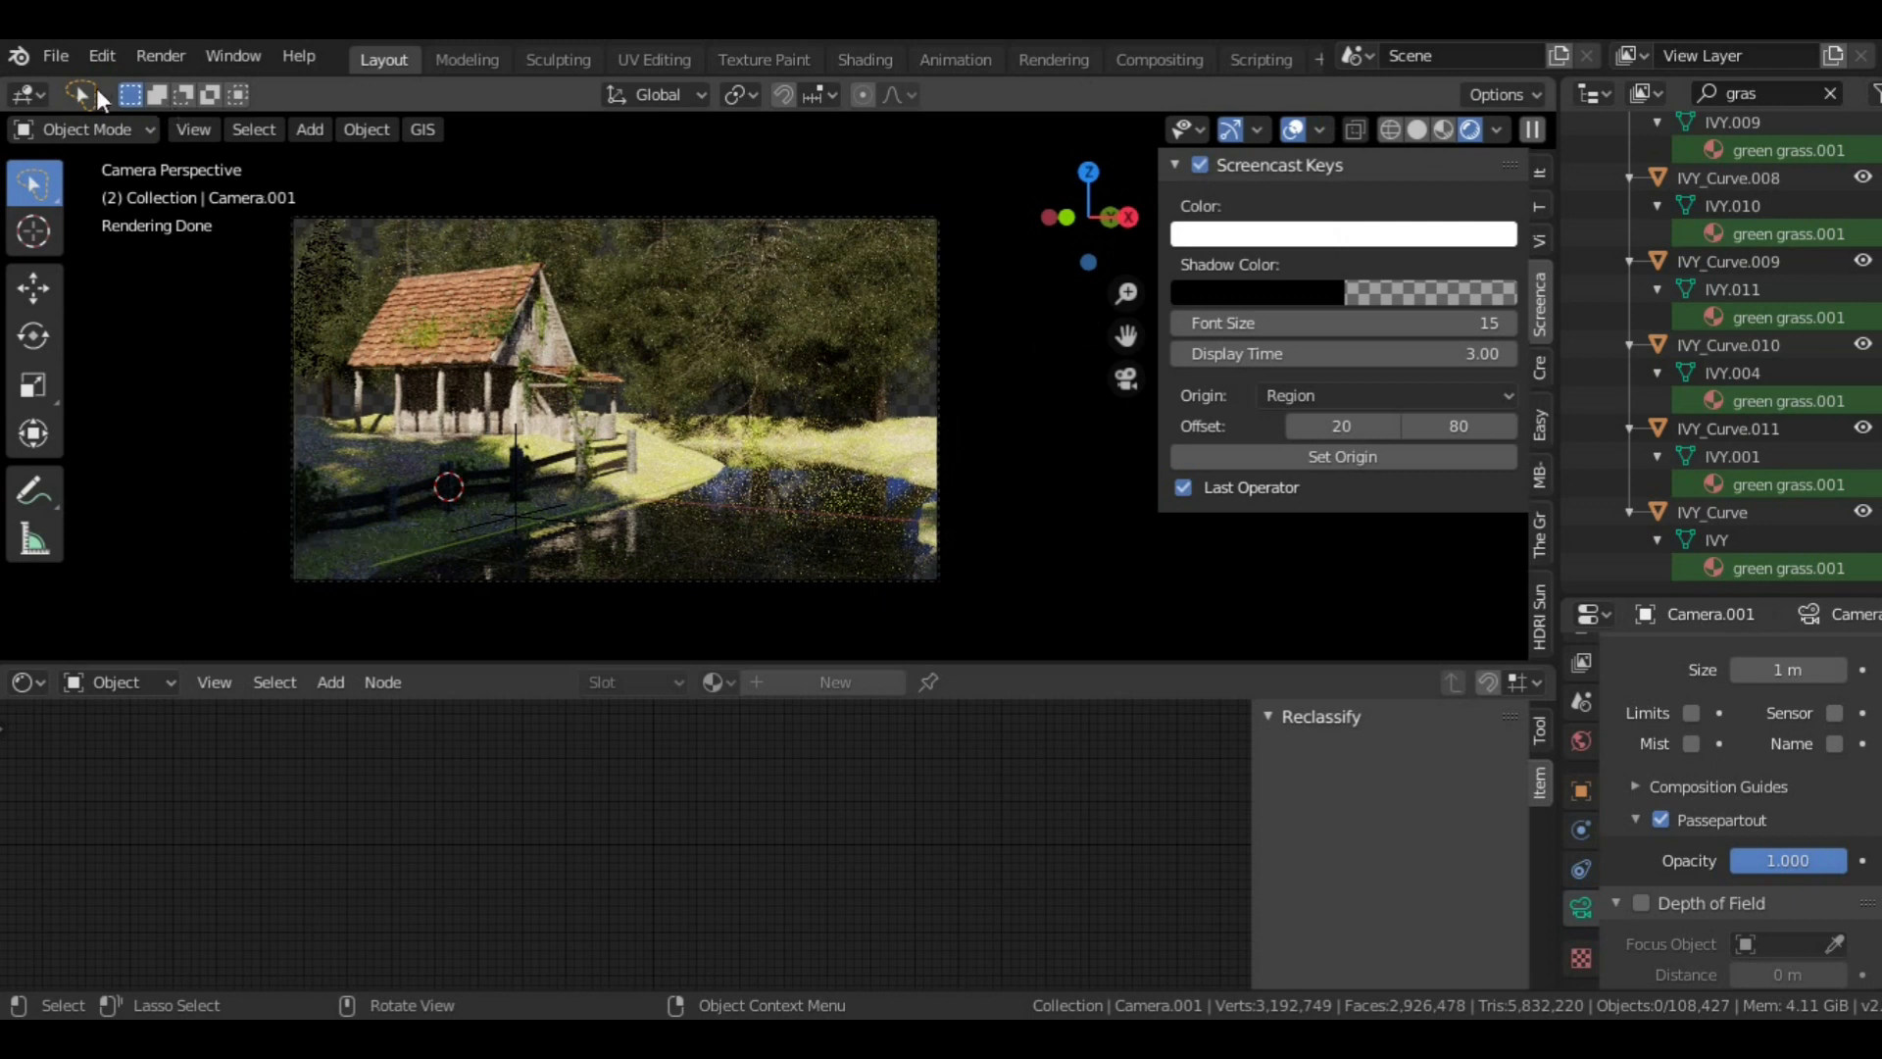
pyautogui.click(56, 55)
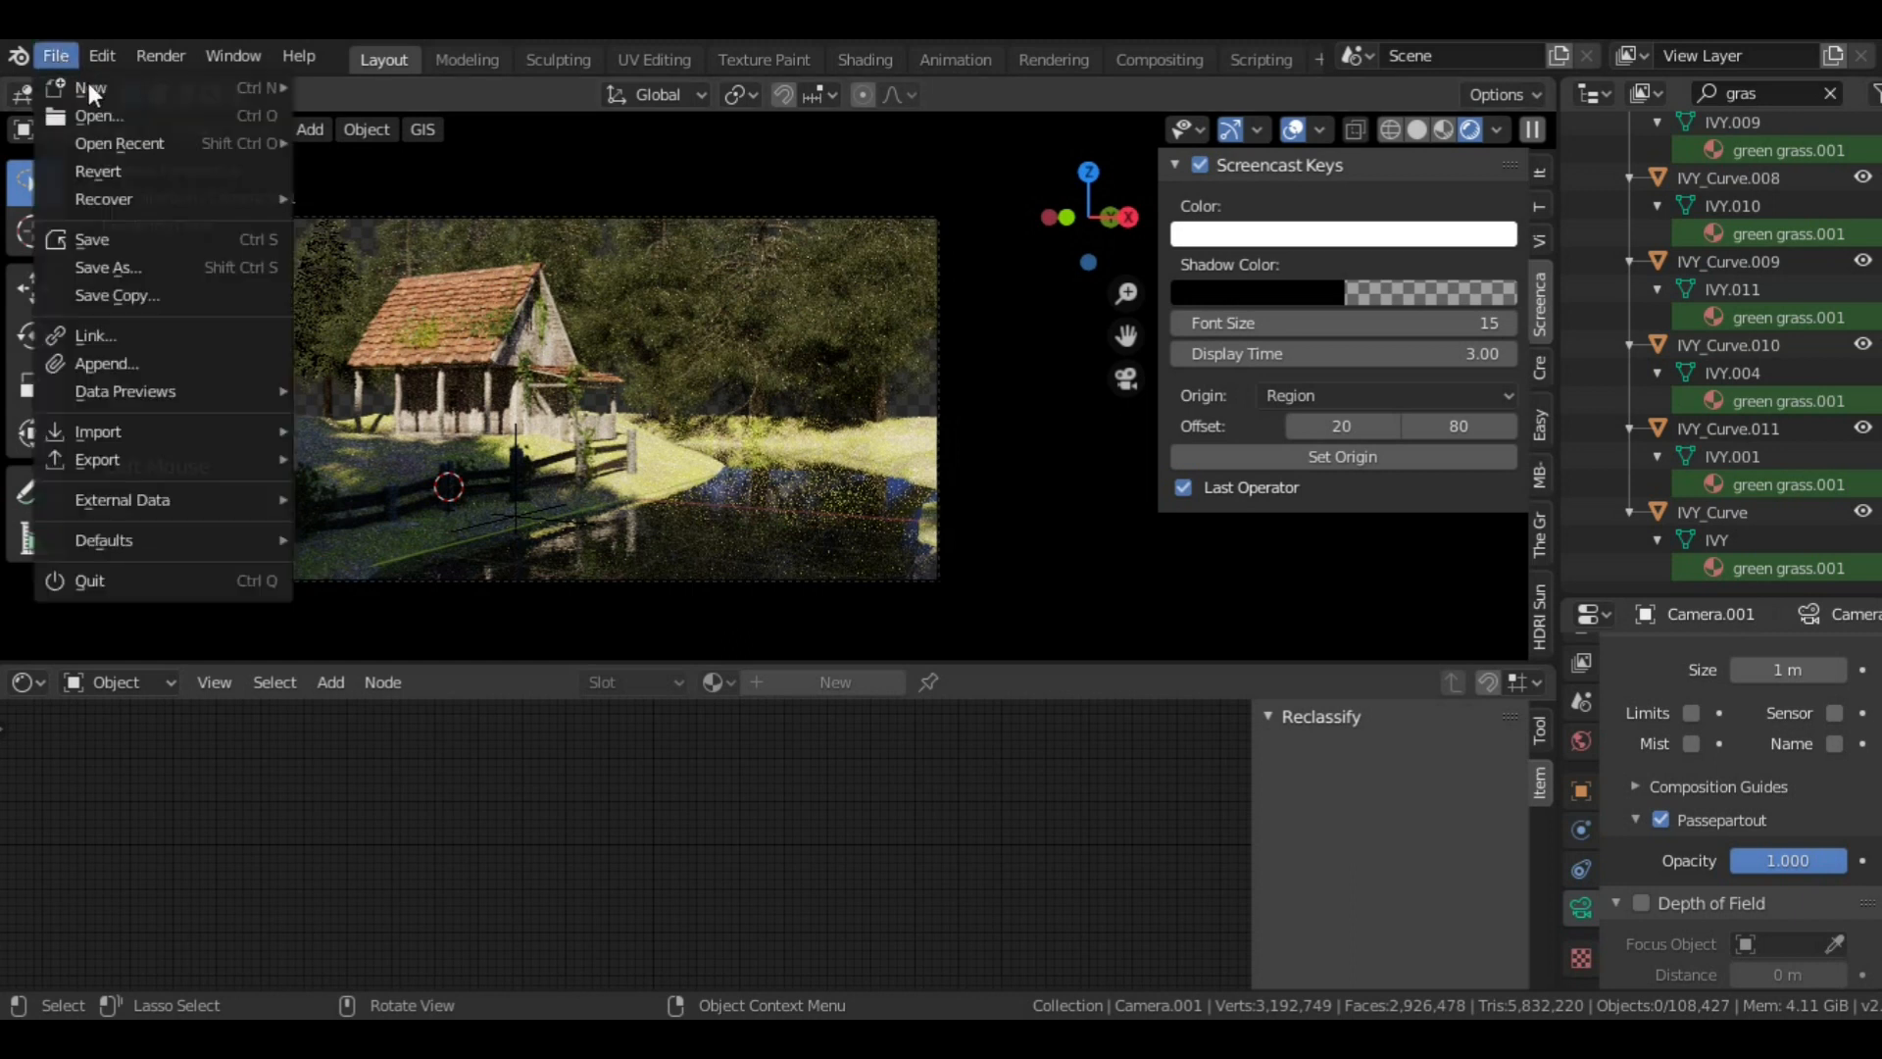
pyautogui.moveTo(189, 93)
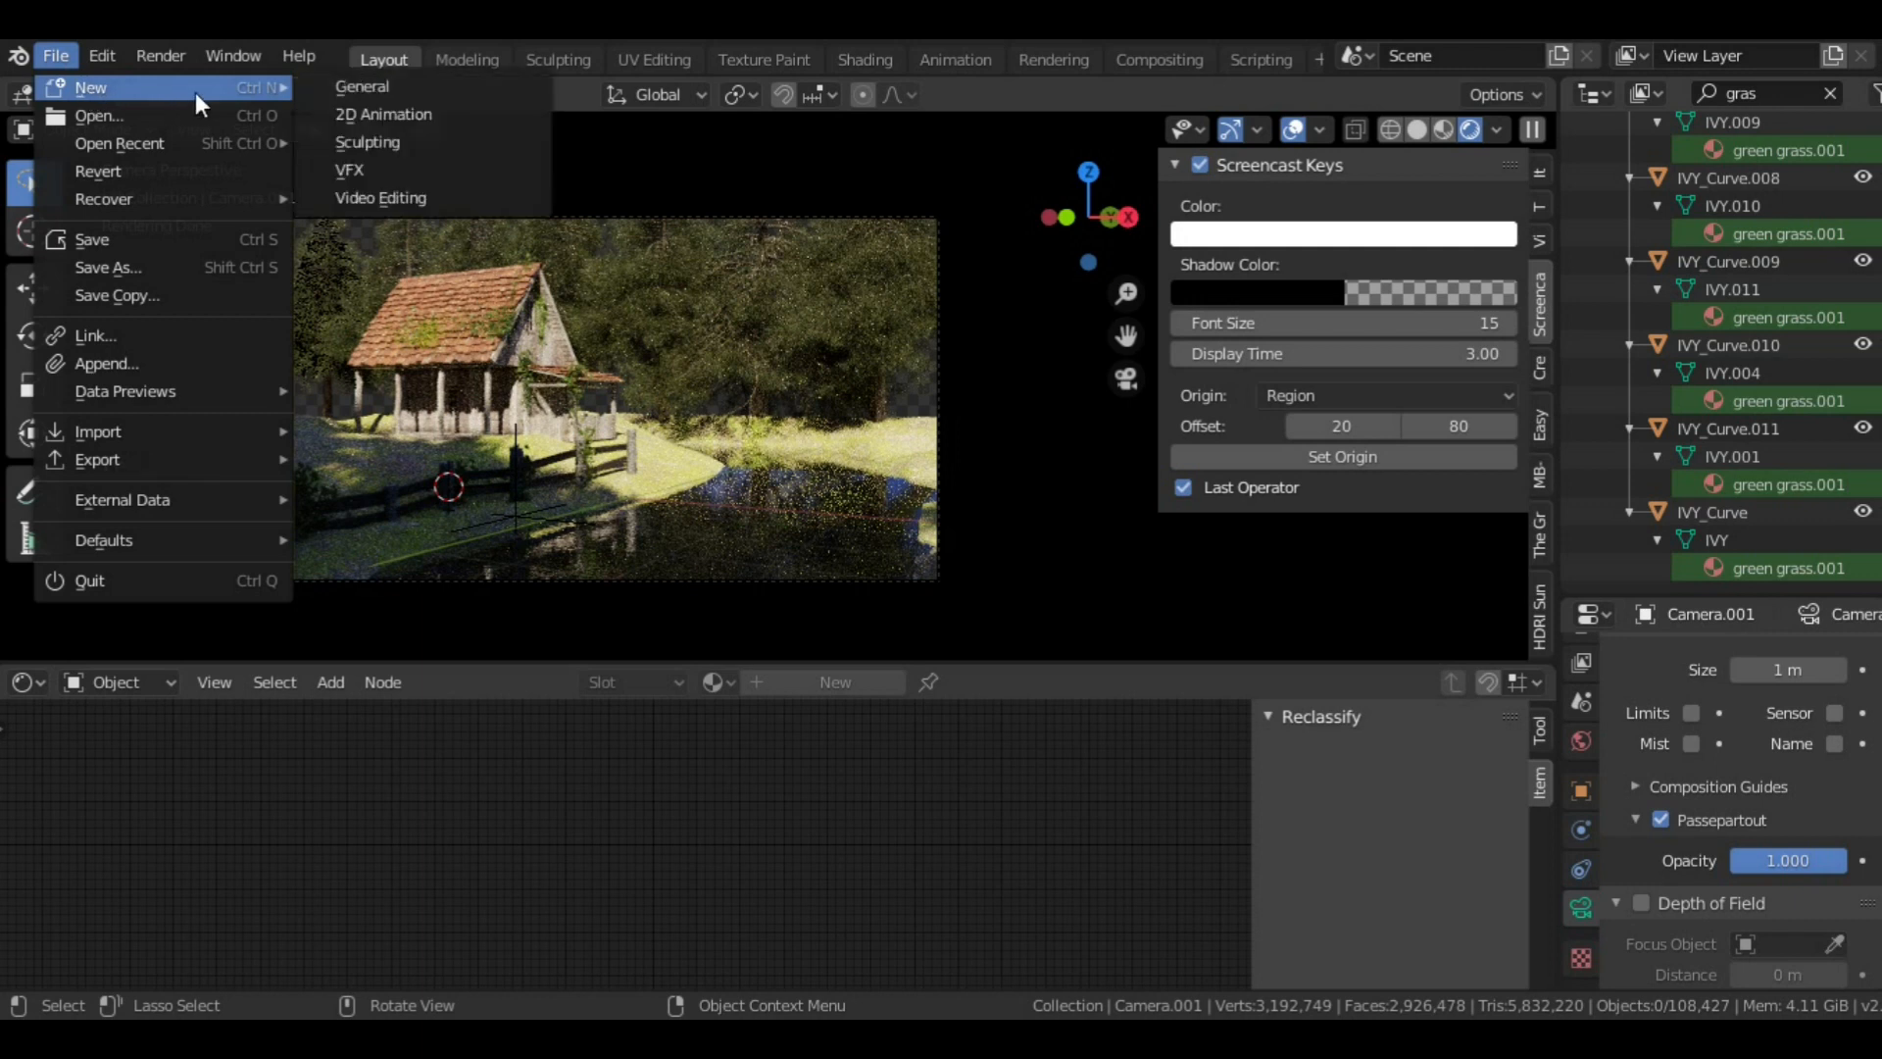
pyautogui.click(361, 87)
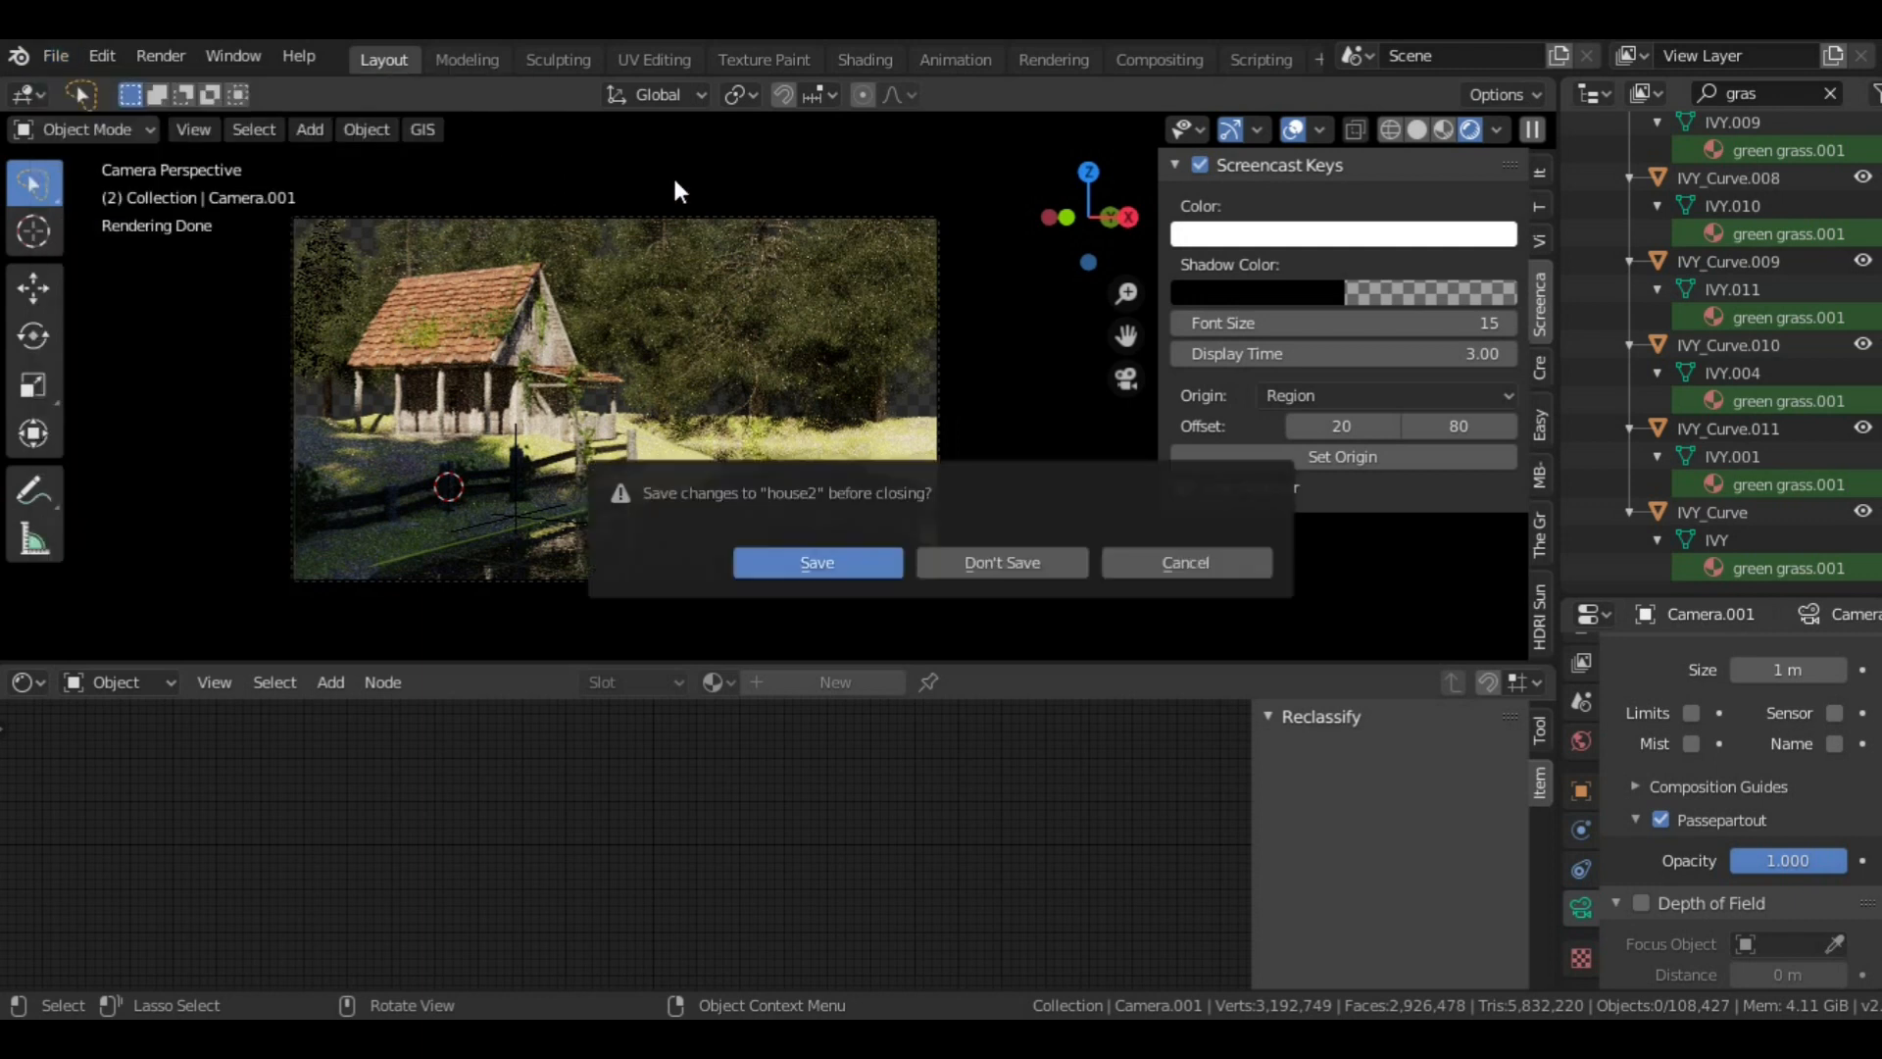
pyautogui.click(1015, 566)
# Step: Delete the default camera, cube and light from the scene
pyautogui.scroll(2, 841, 538)
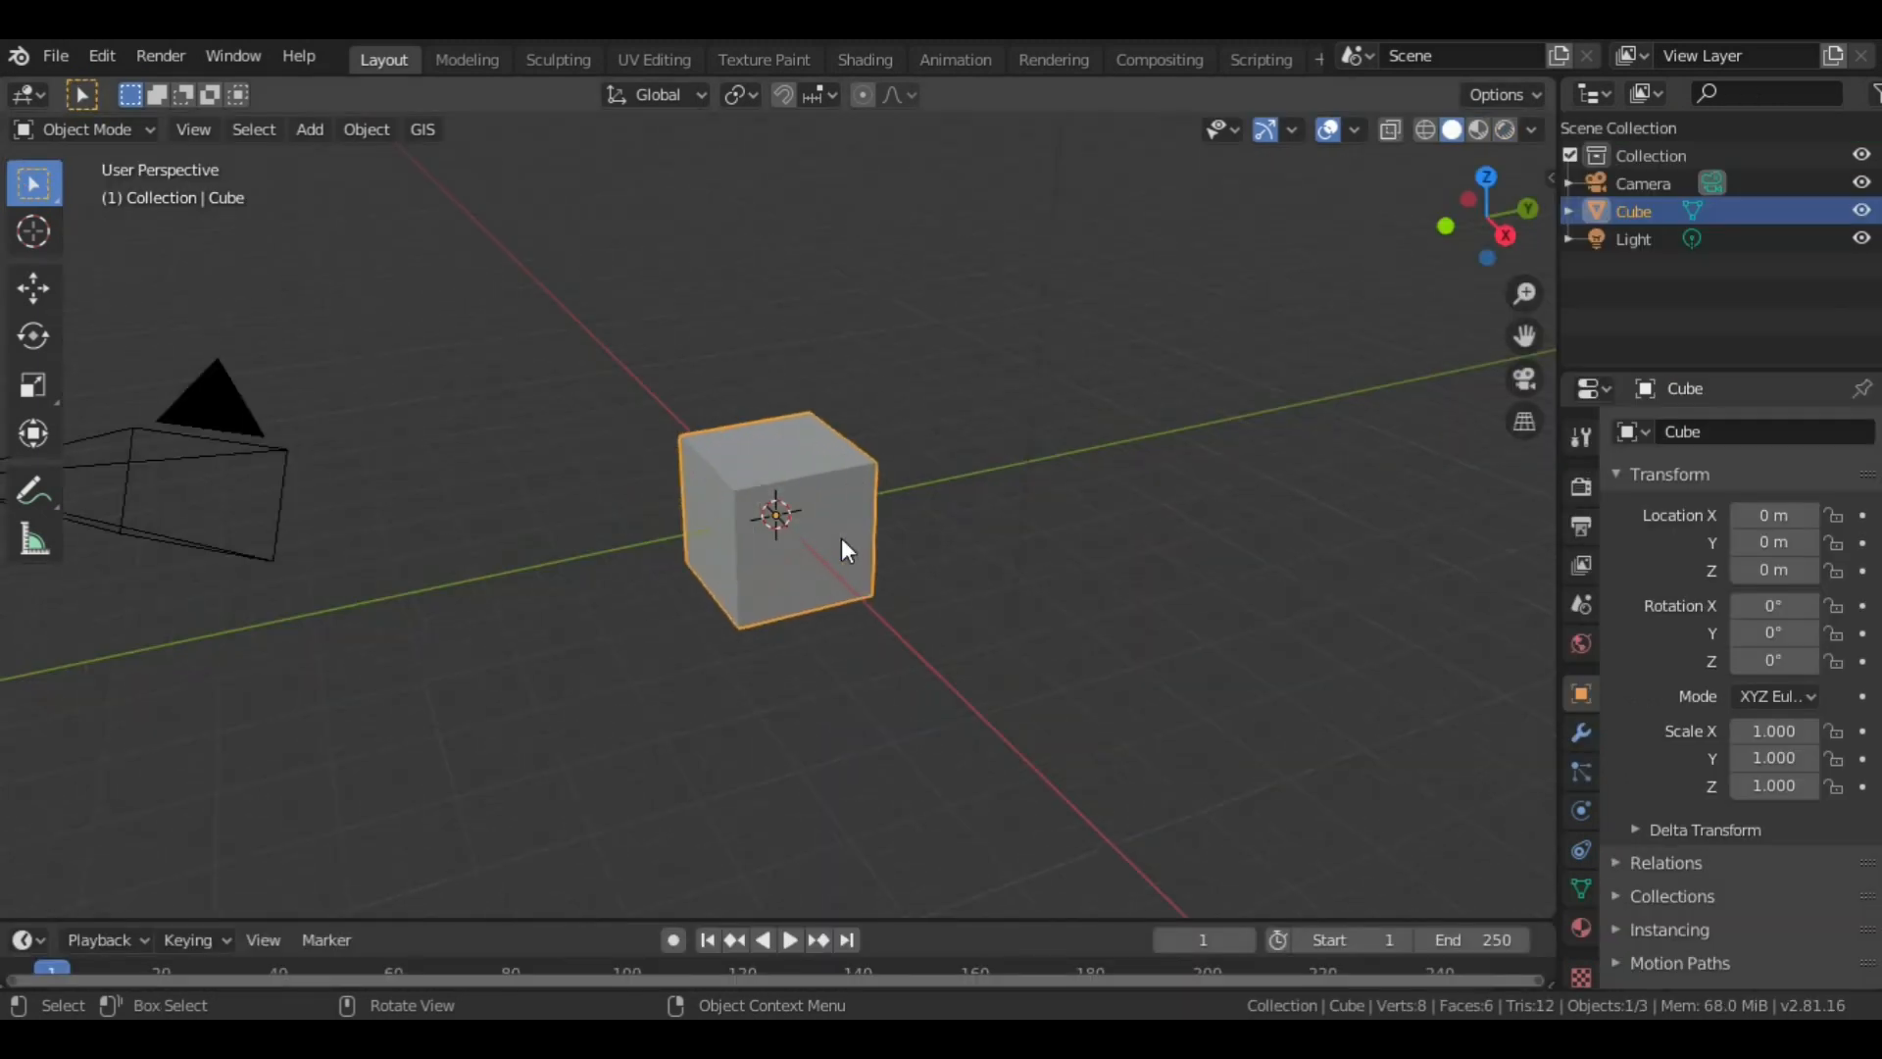
pyautogui.scroll(-2, 840, 538)
pyautogui.scroll(1, 841, 538)
pyautogui.scroll(-3, 840, 538)
pyautogui.moveTo(815, 539); pyautogui.dragTo(569, 395, button='middle')
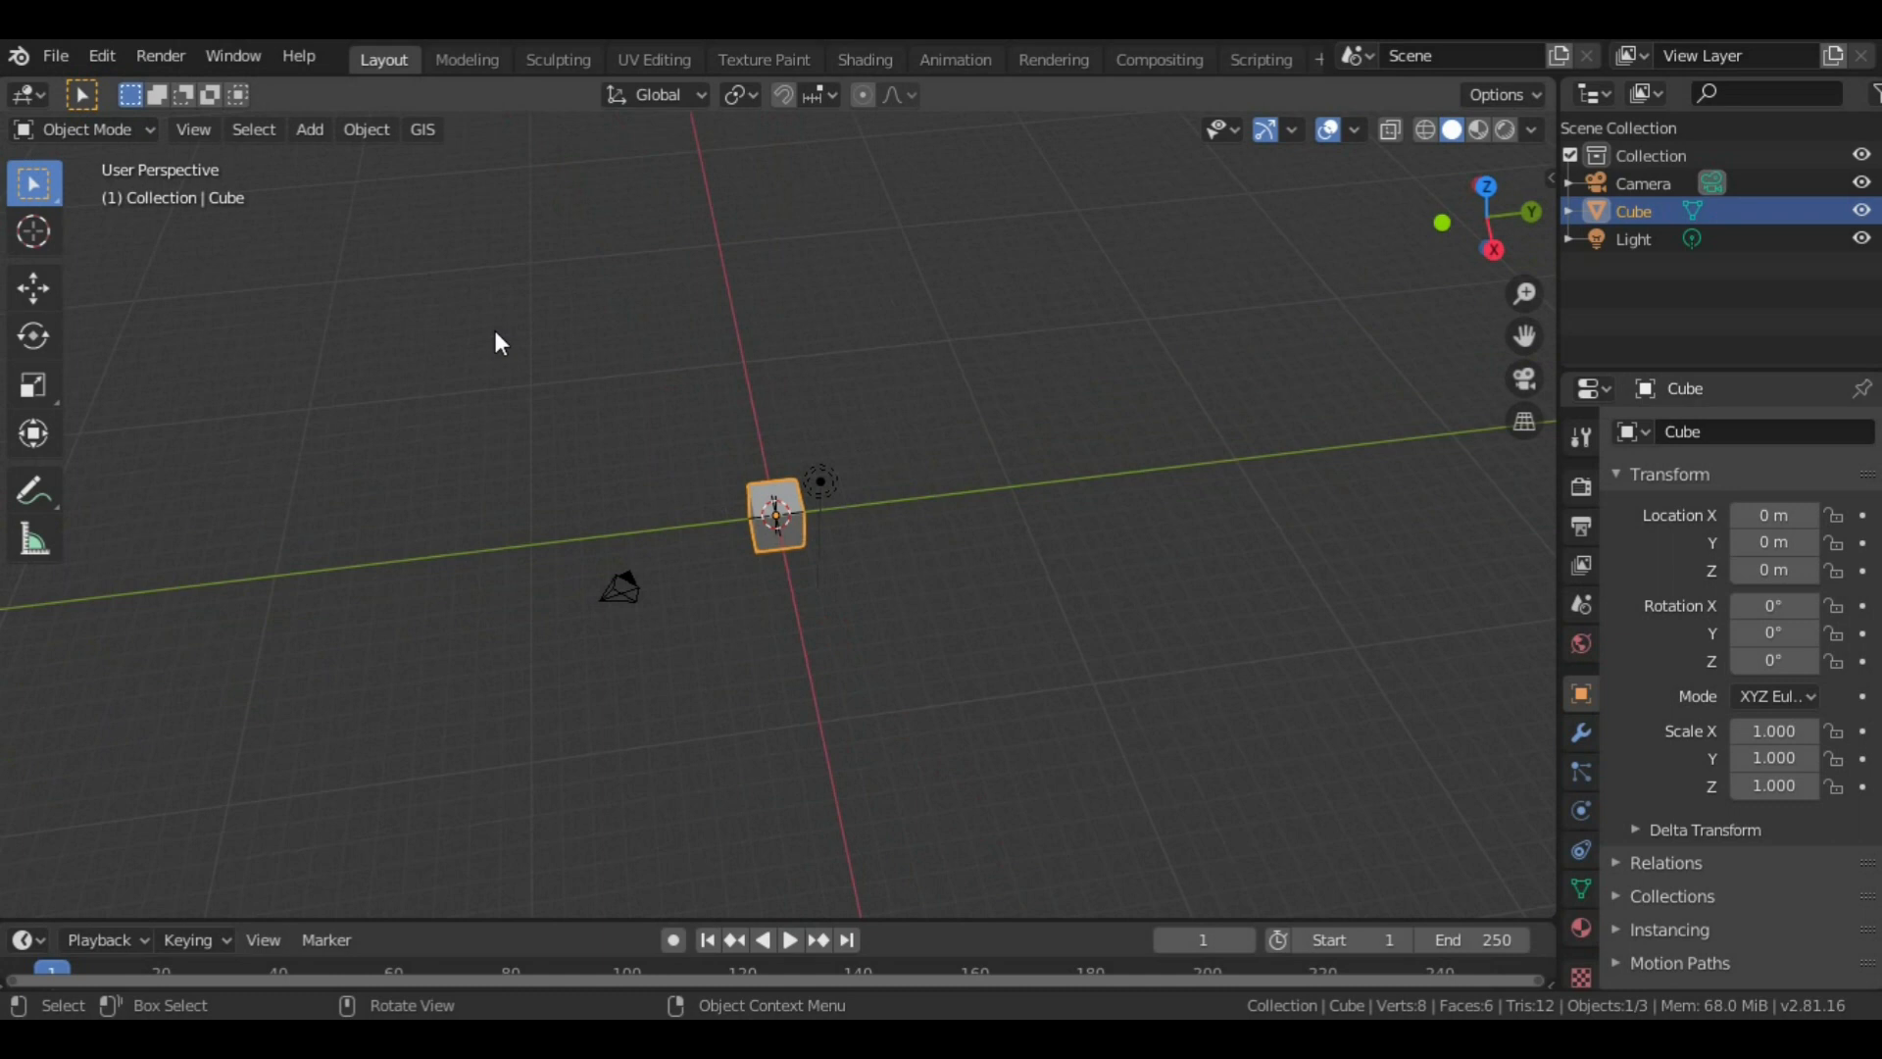
pyautogui.moveTo(496, 331); pyautogui.dragTo(917, 684)
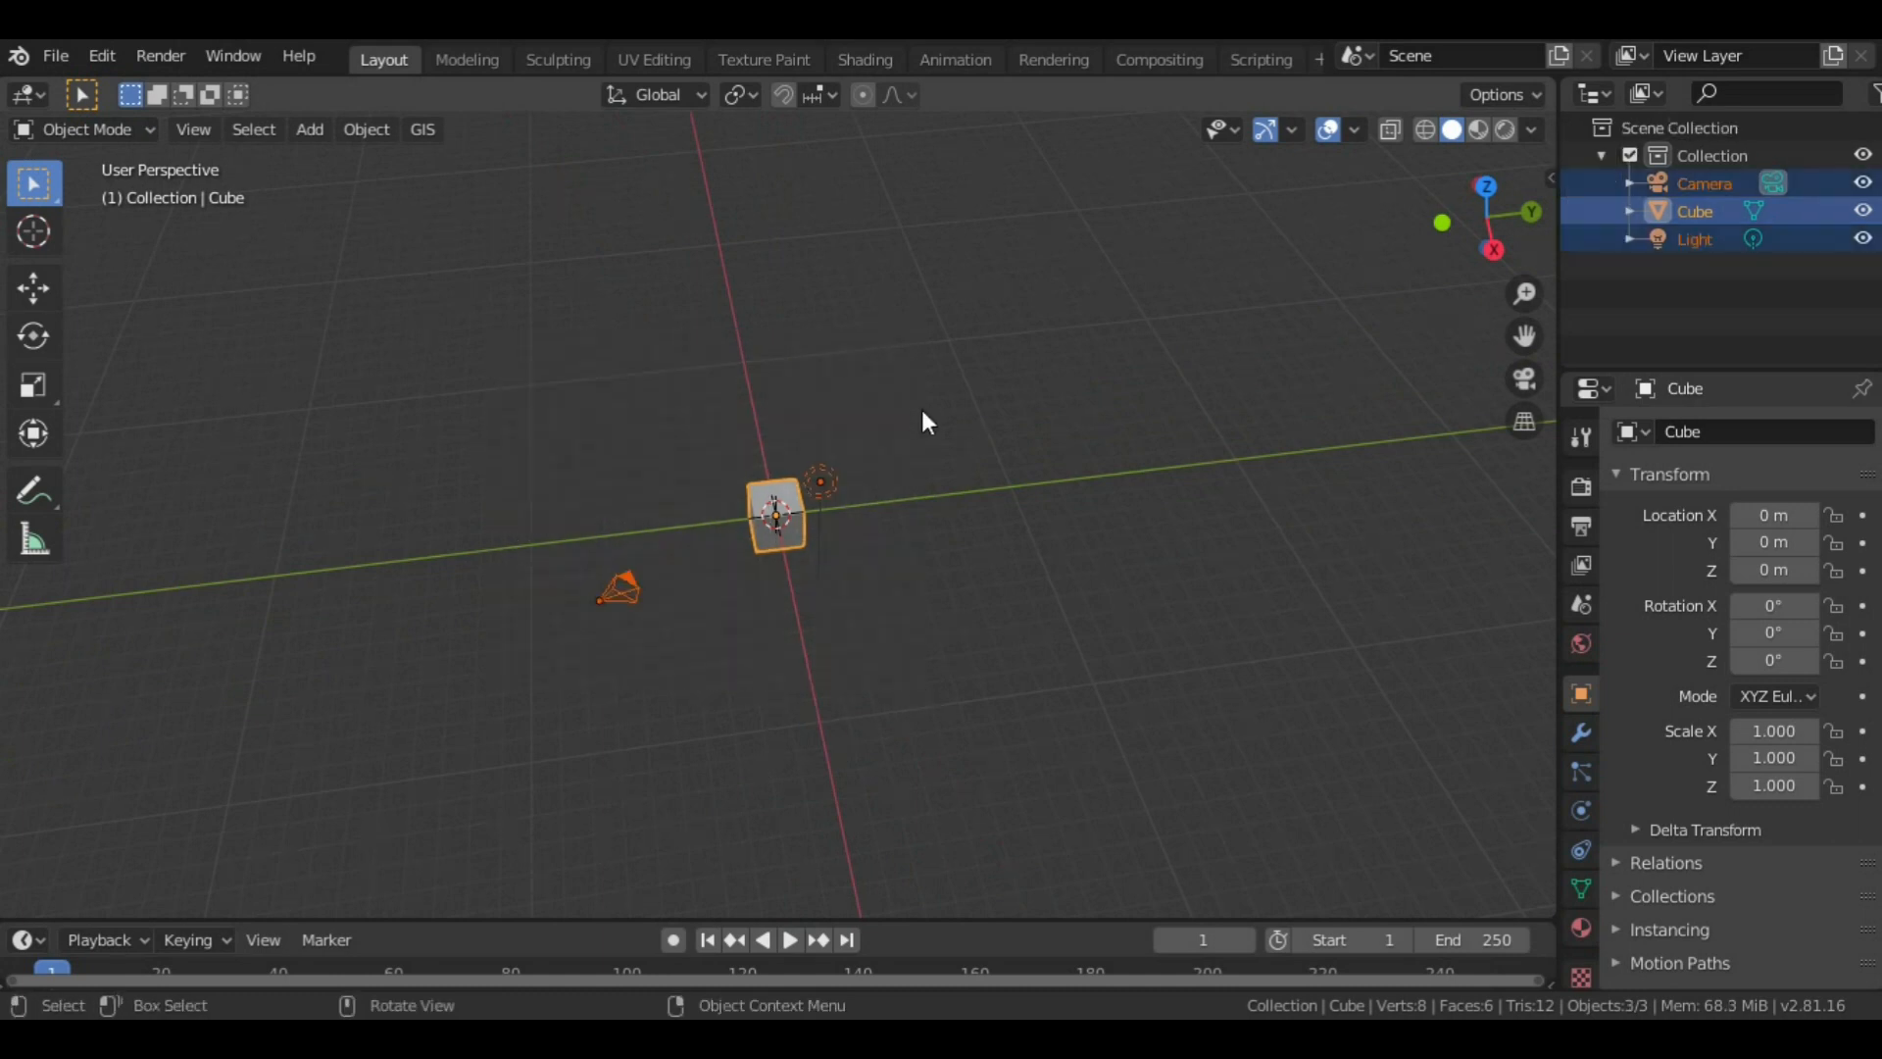
pyautogui.press('x')
pyautogui.click(878, 461)
pyautogui.moveTo(958, 601); pyautogui.dragTo(890, 547, button='middle')
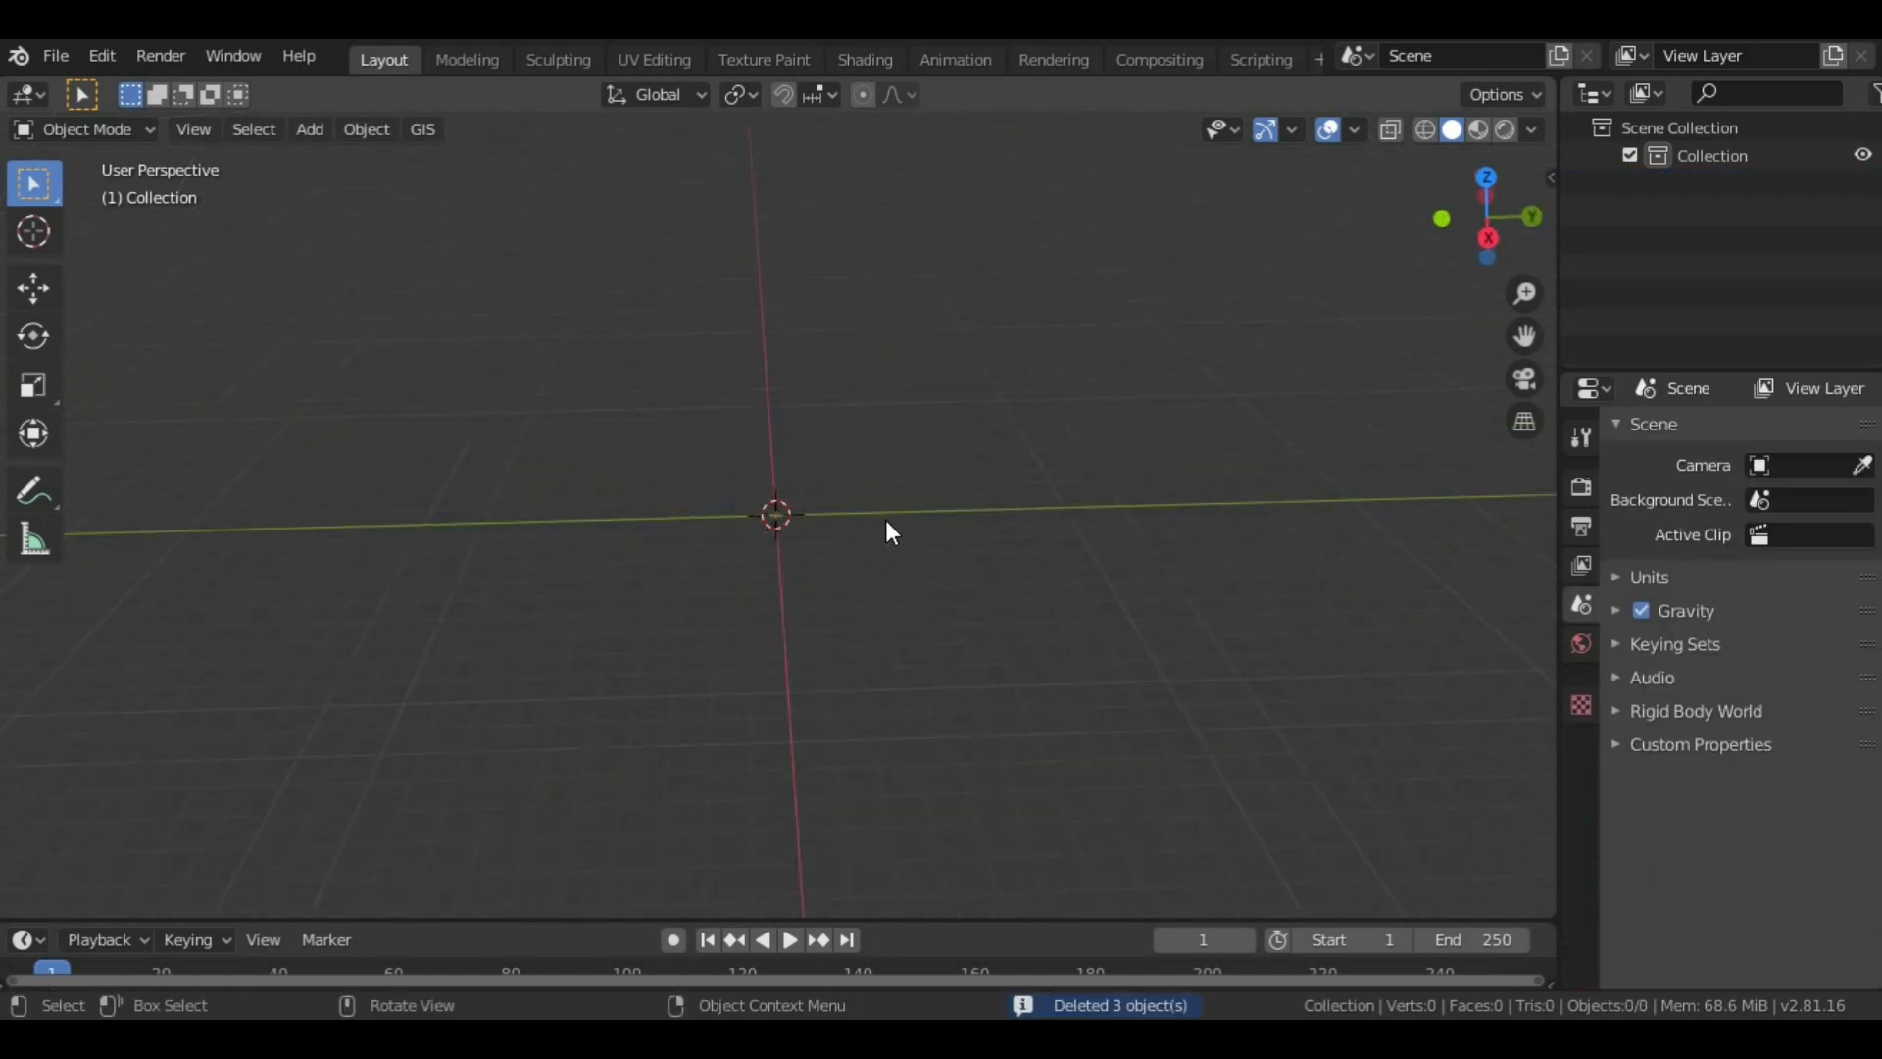
pyautogui.moveTo(1015, 579); pyautogui.dragTo(976, 545, button='middle')
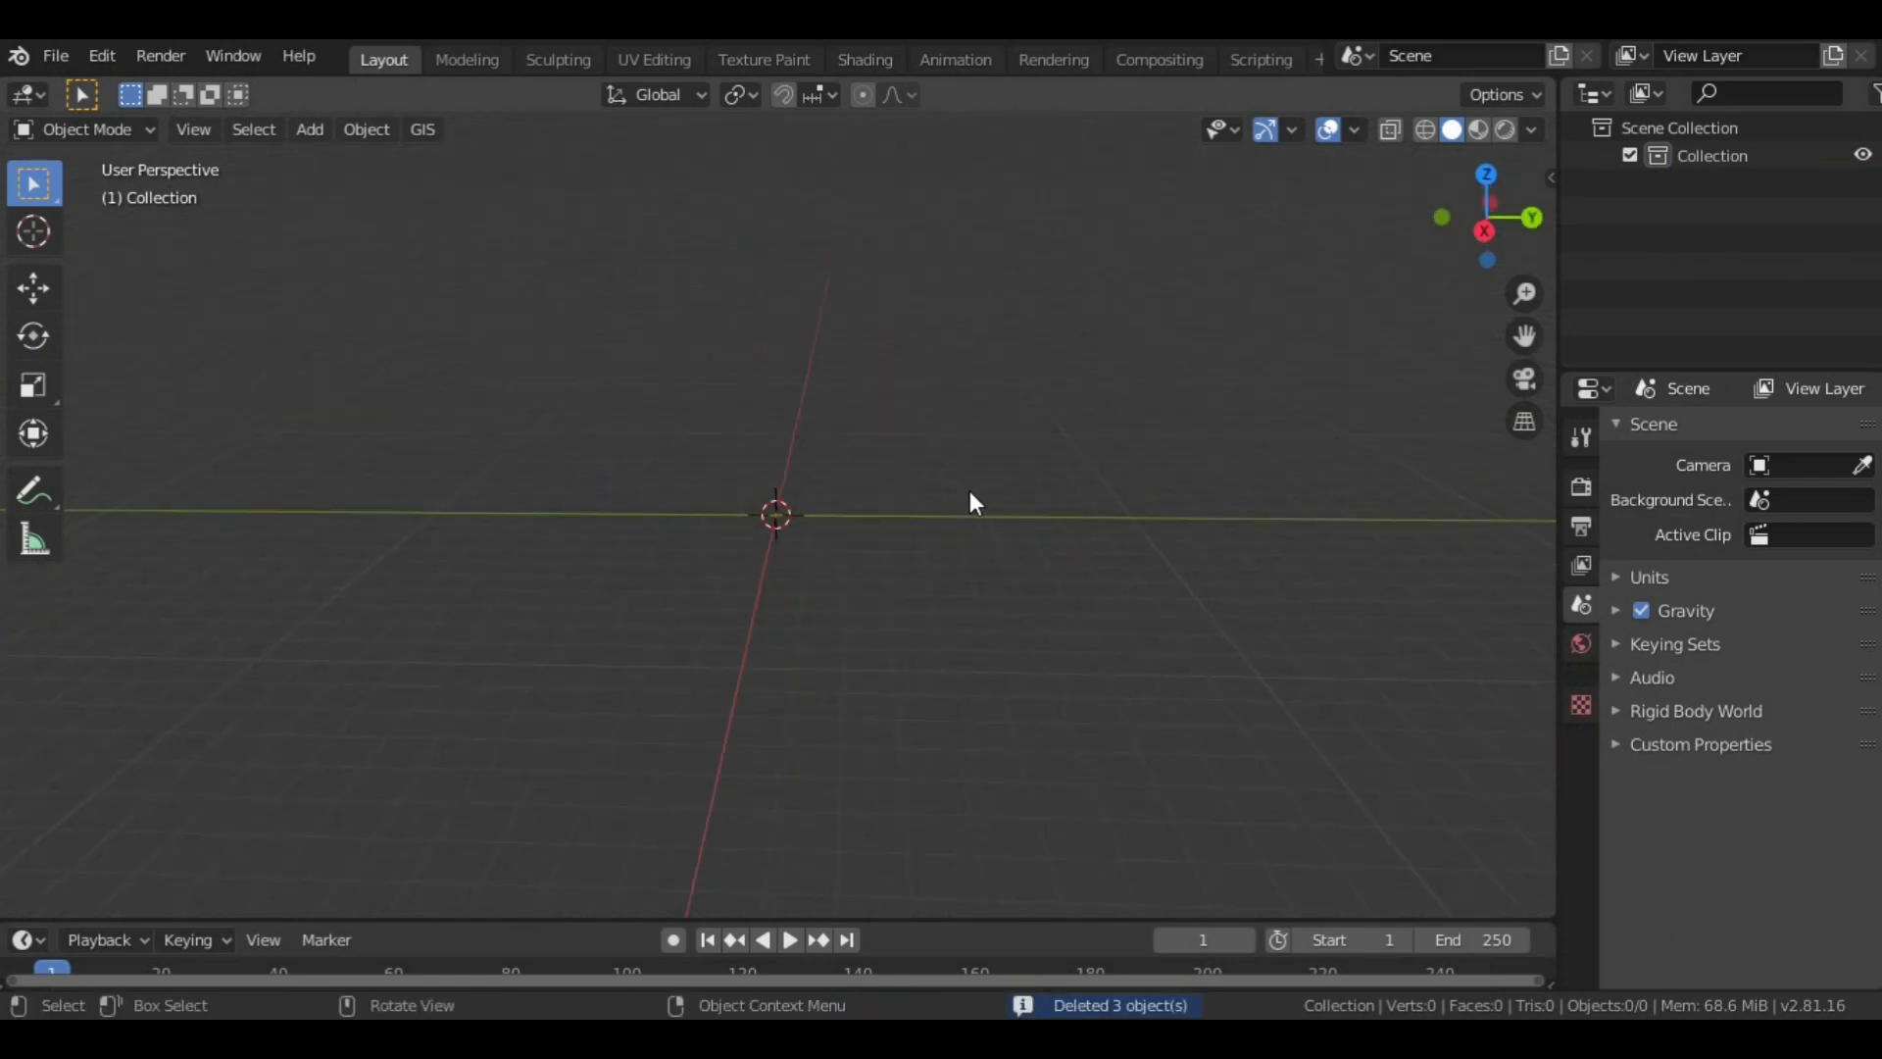
# Step: Set the render engine to Cycles and the render device to GPU Compute
pyautogui.click(1577, 488)
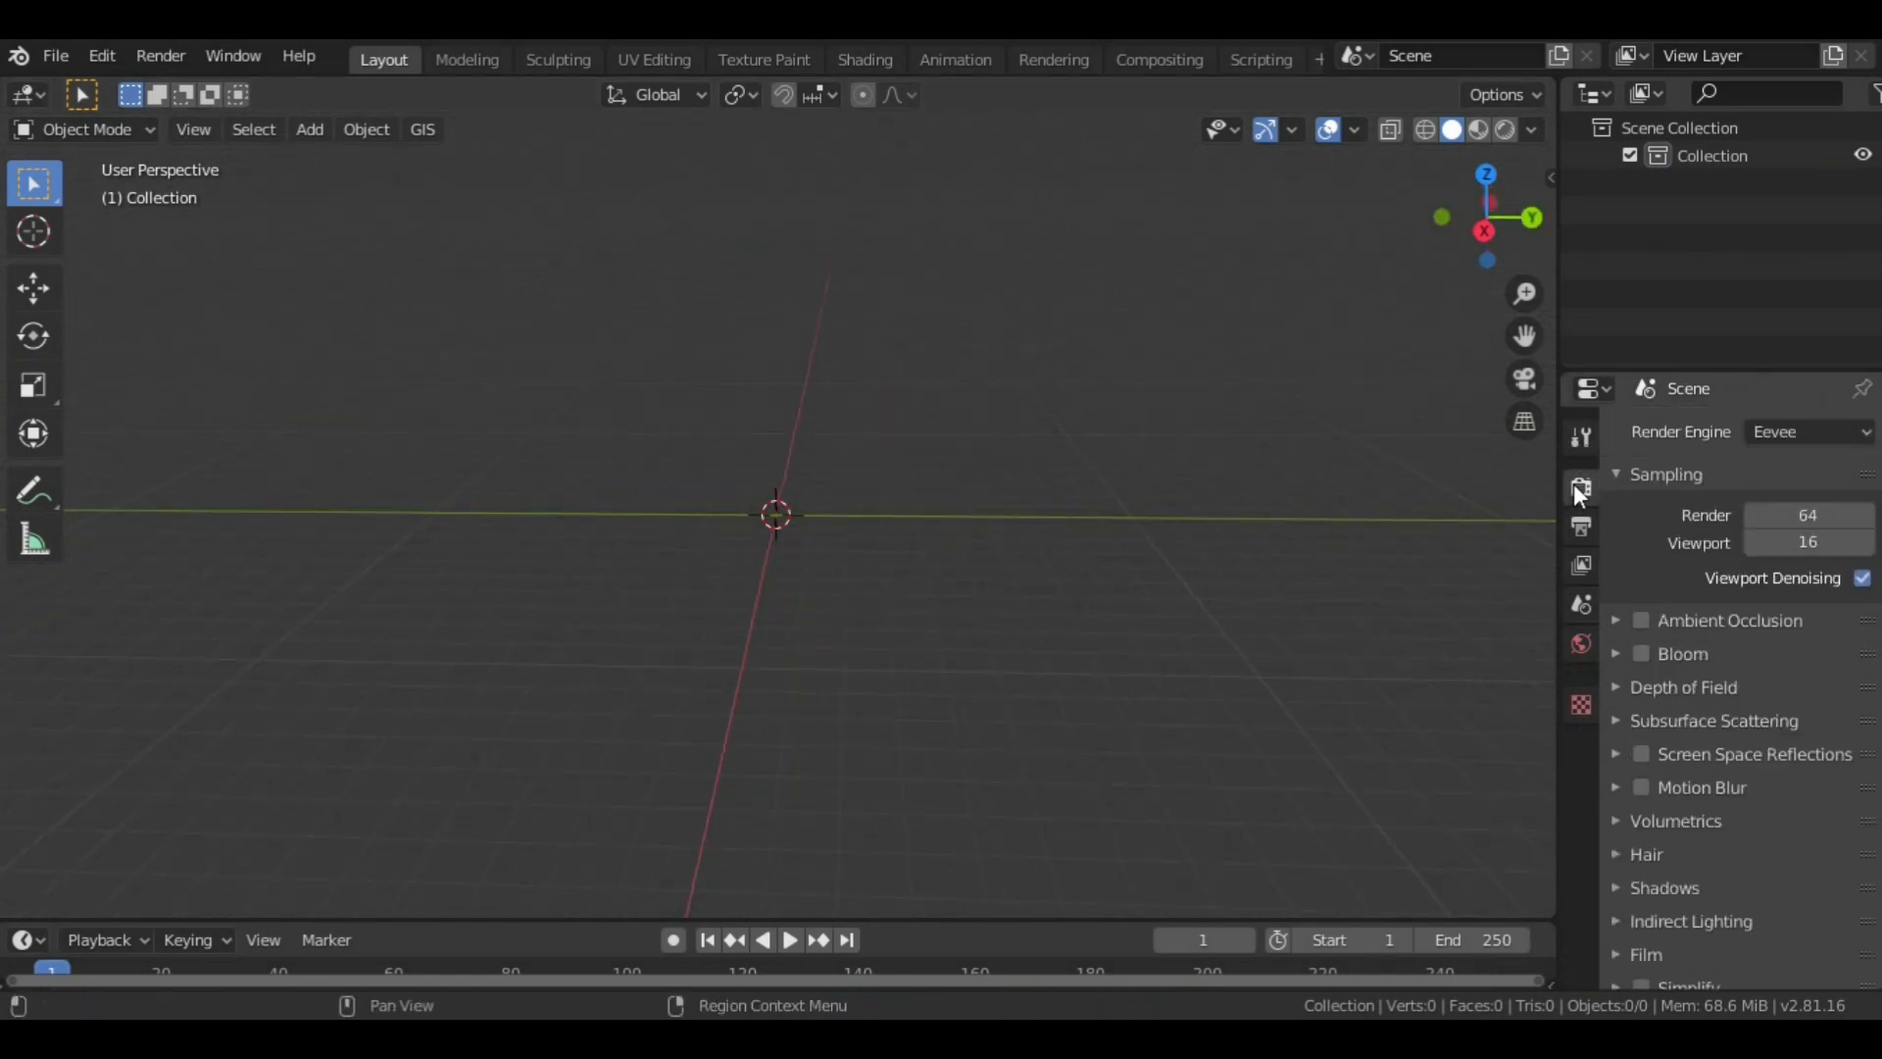
pyautogui.click(1764, 431)
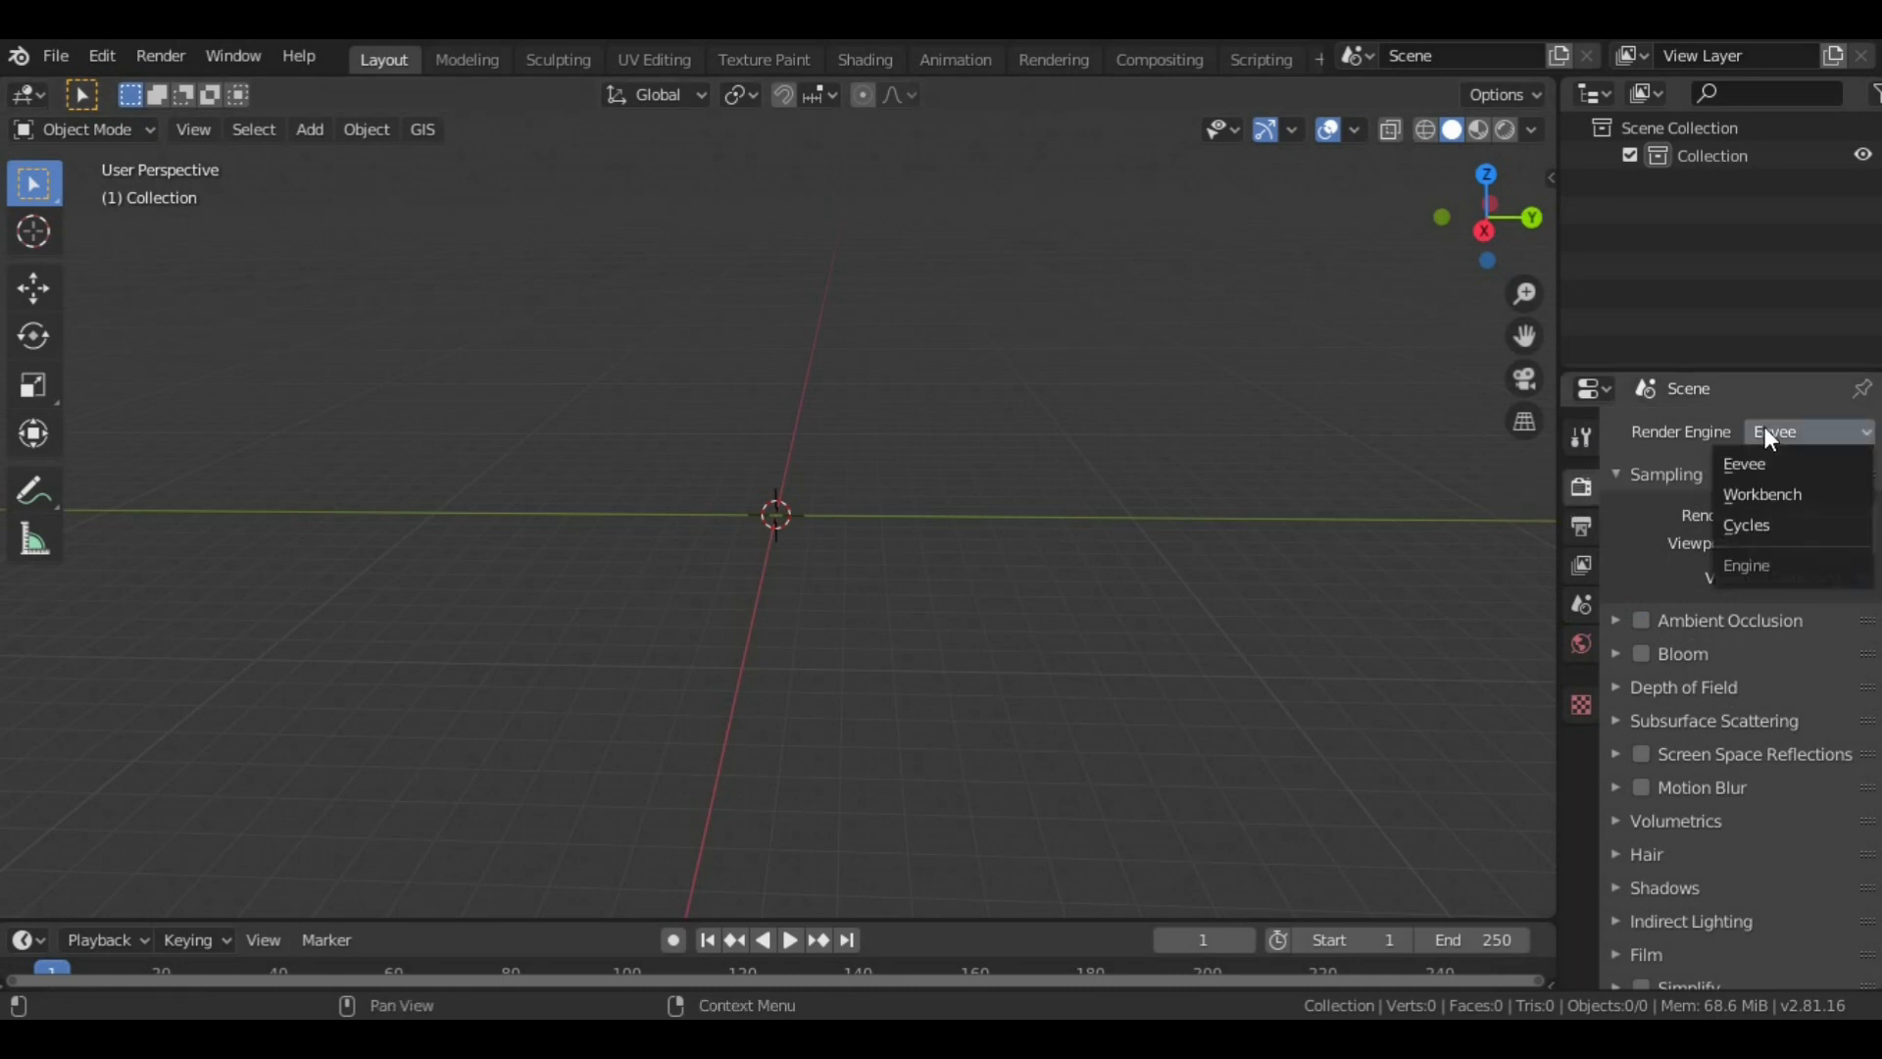
pyautogui.click(1783, 518)
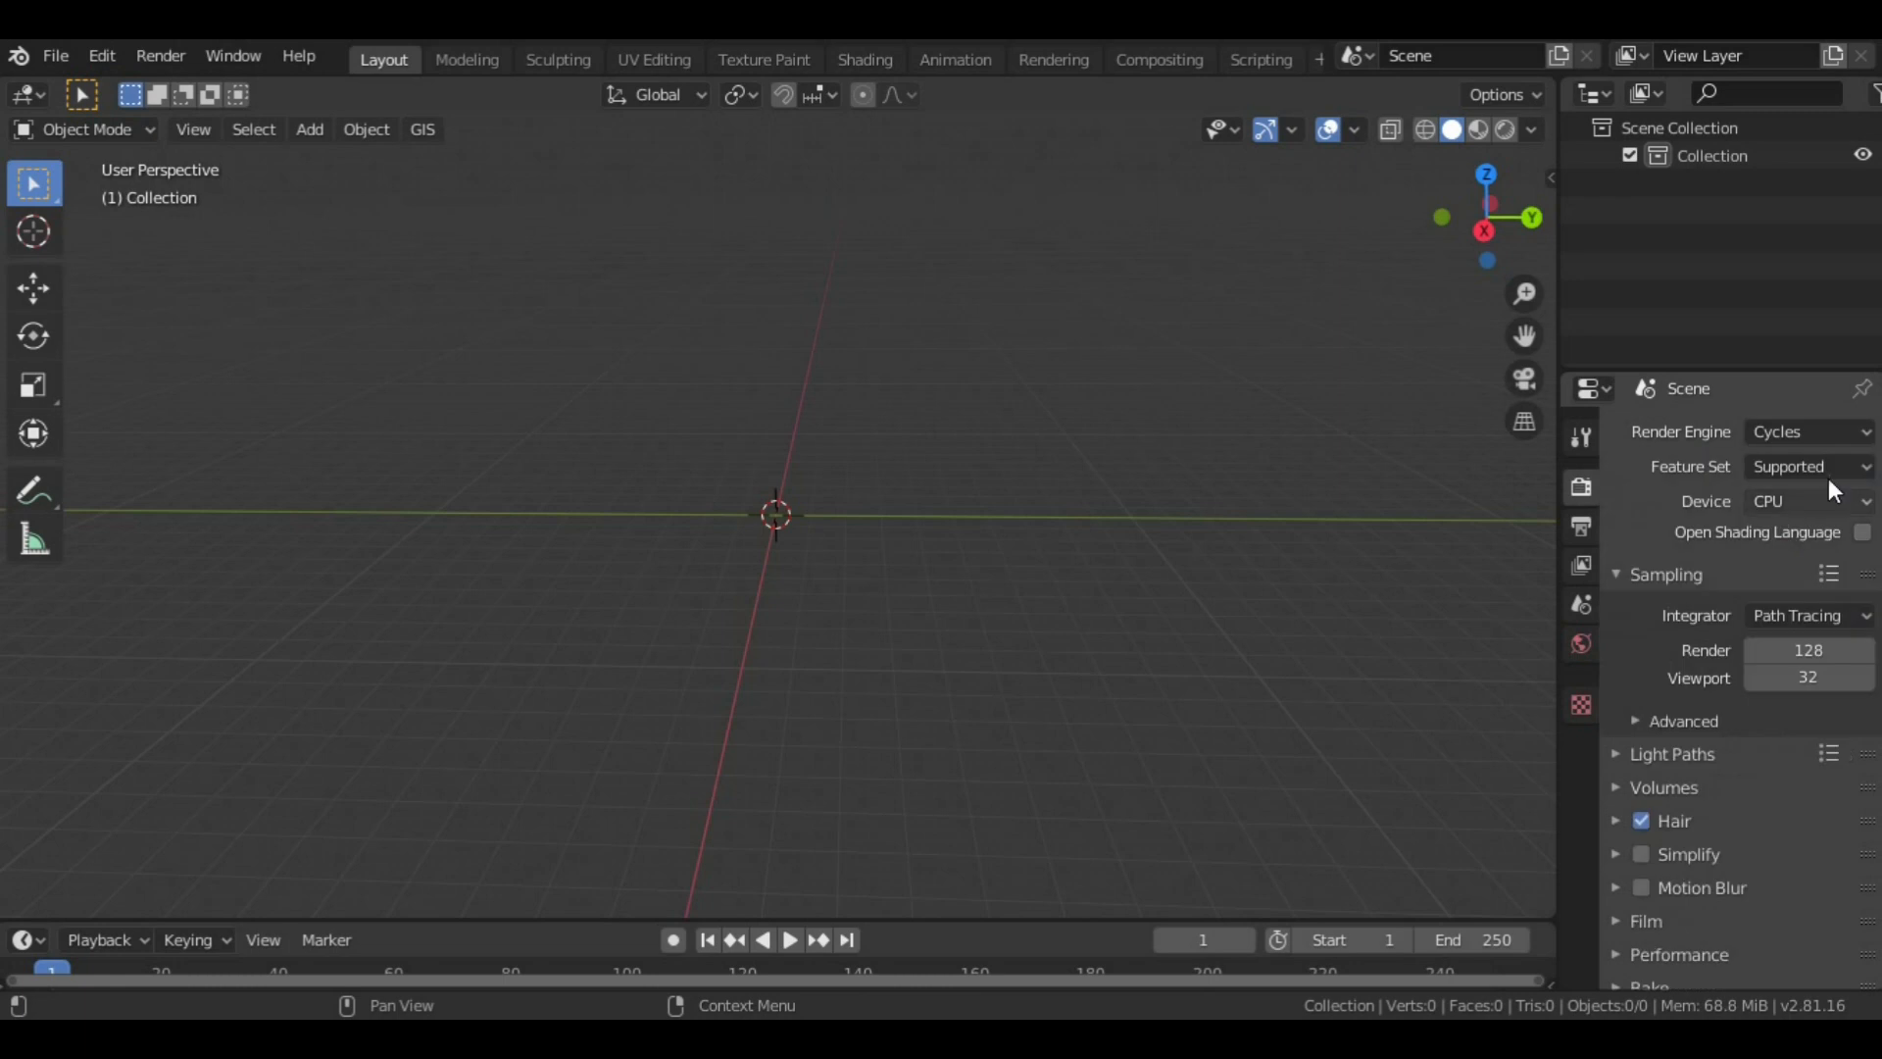
pyautogui.click(1779, 509)
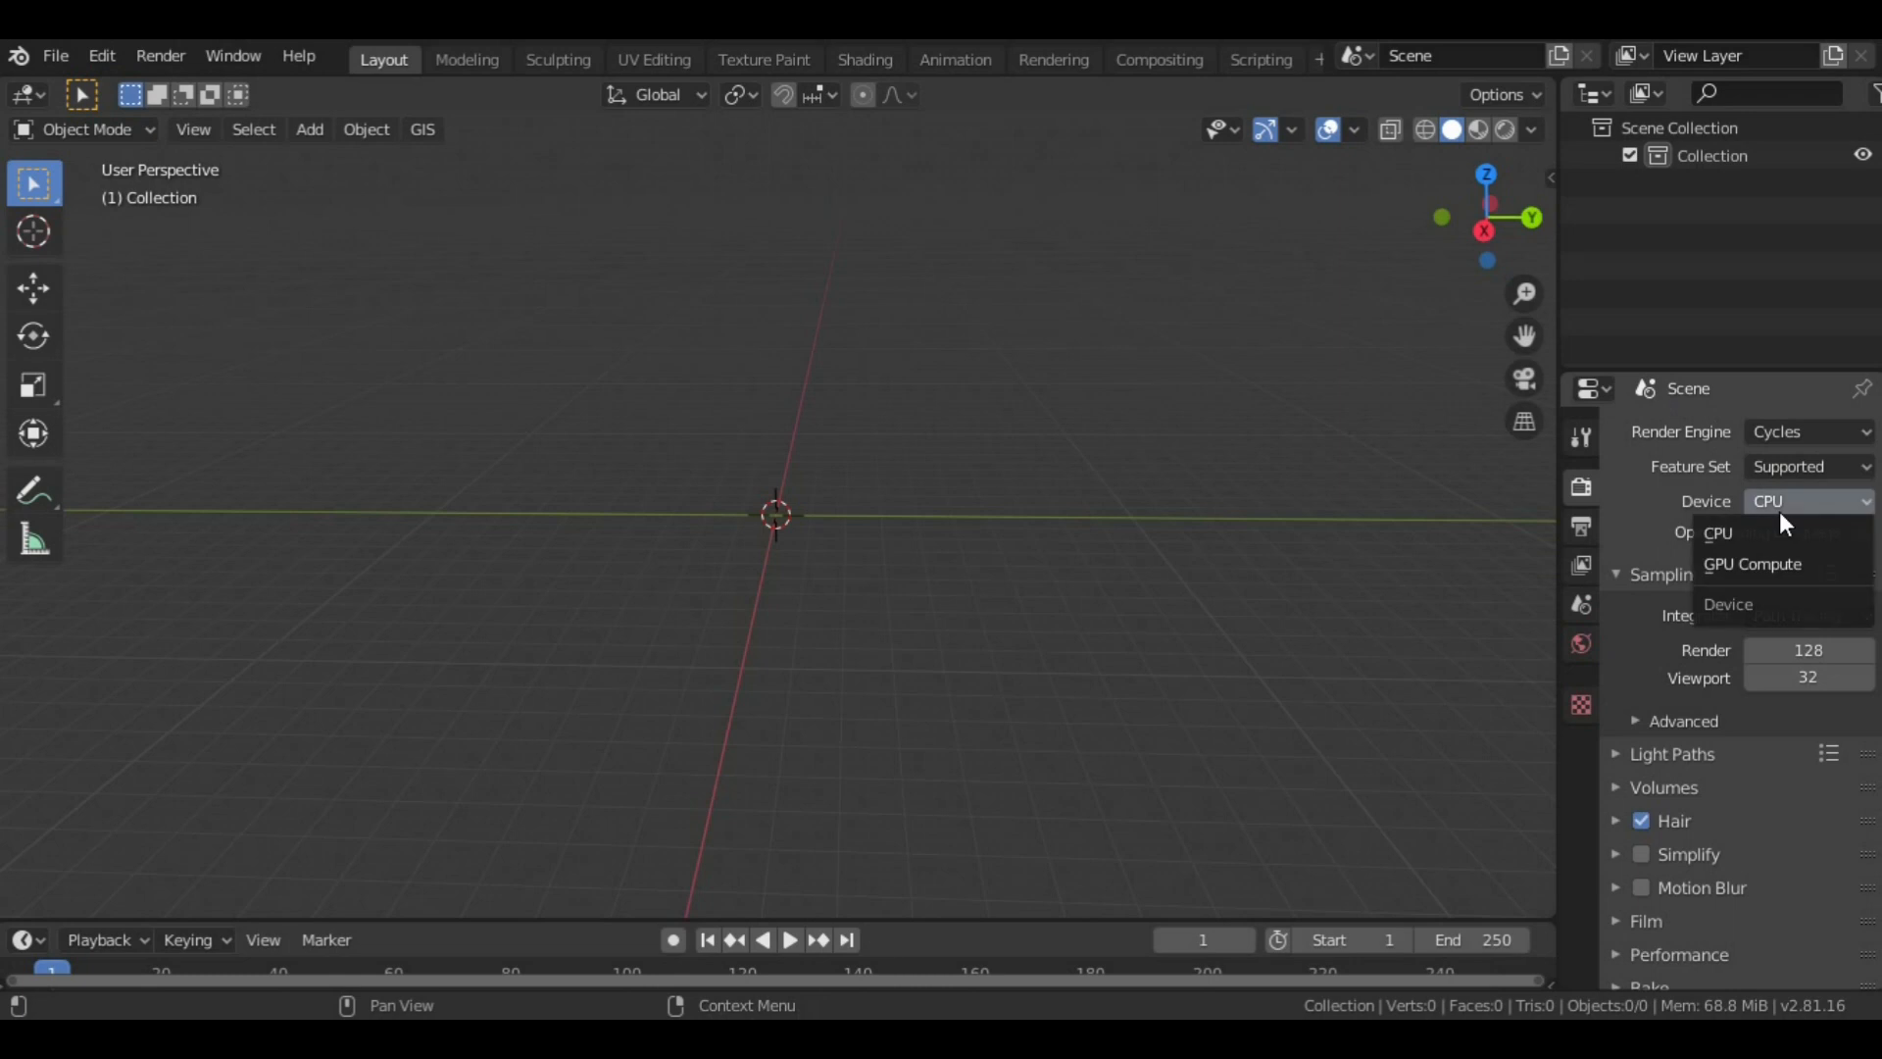
pyautogui.click(1756, 565)
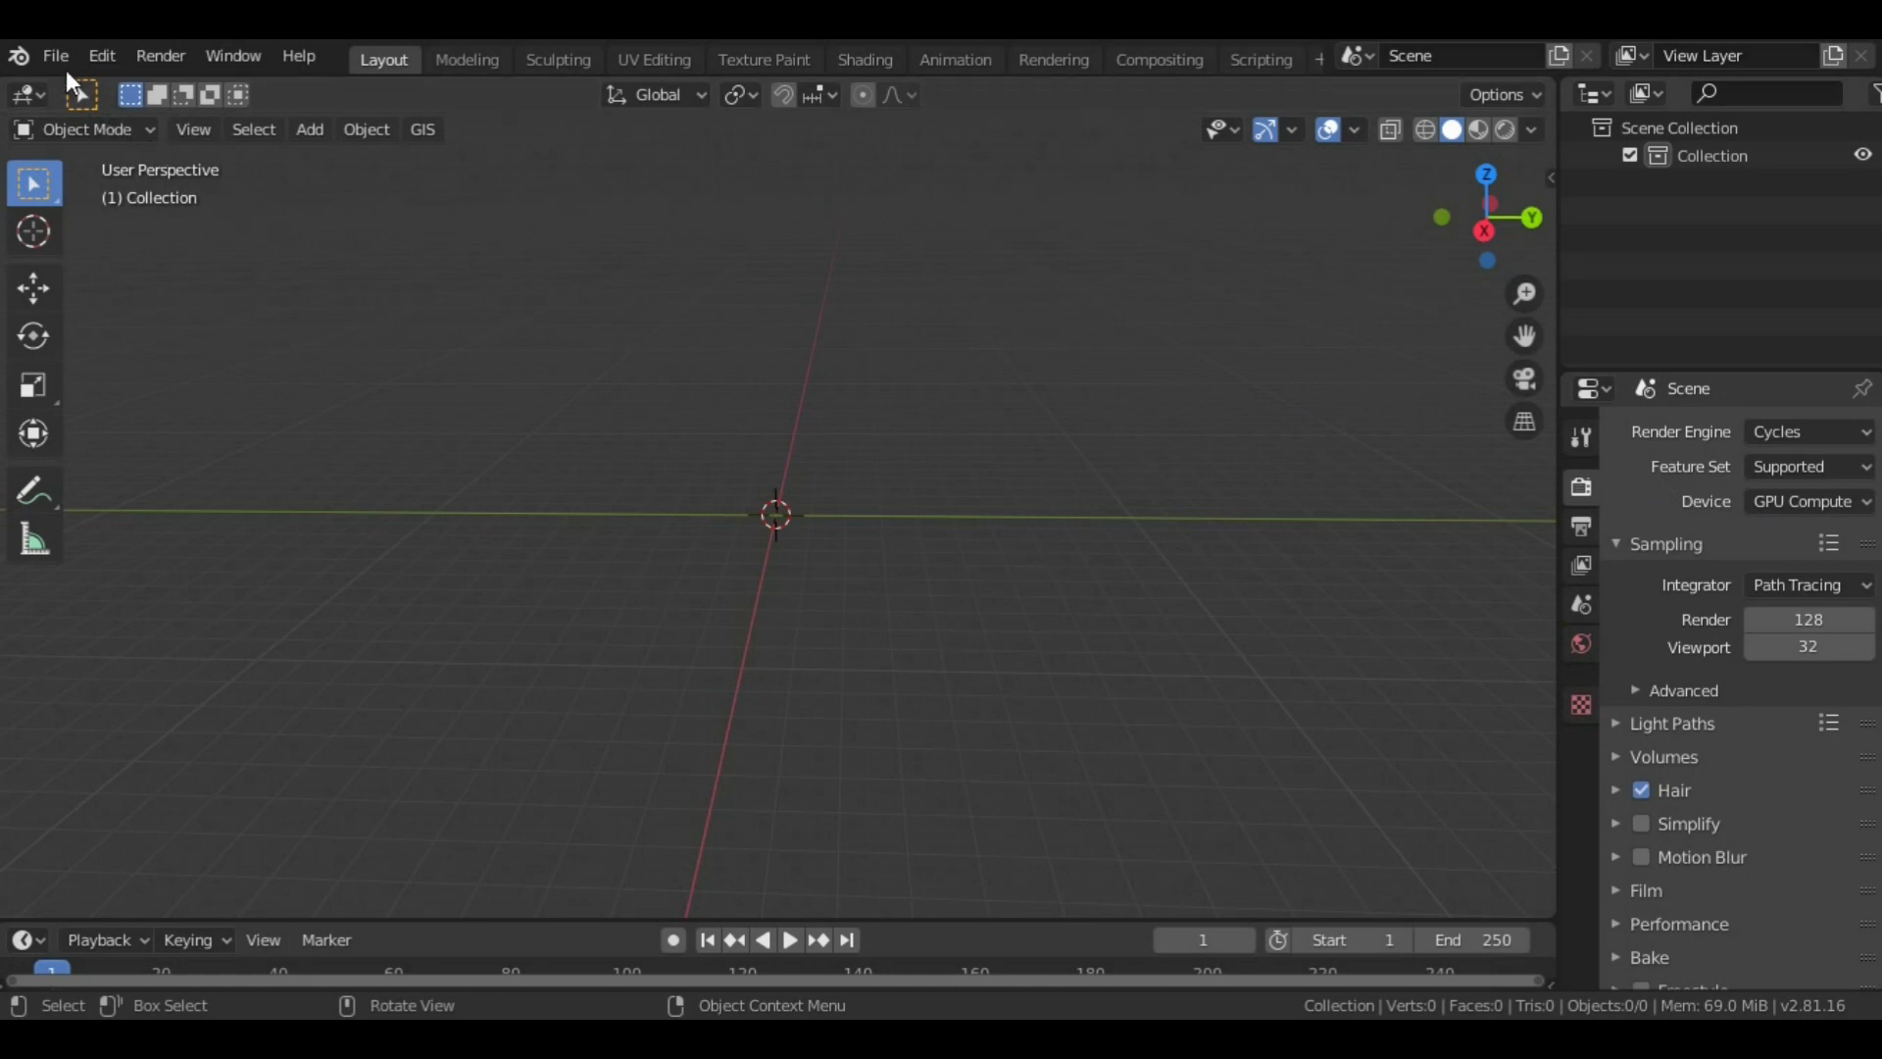
# Step: Examine the Cycles render device settings and the save options in the system preferences
pyautogui.click(92, 49)
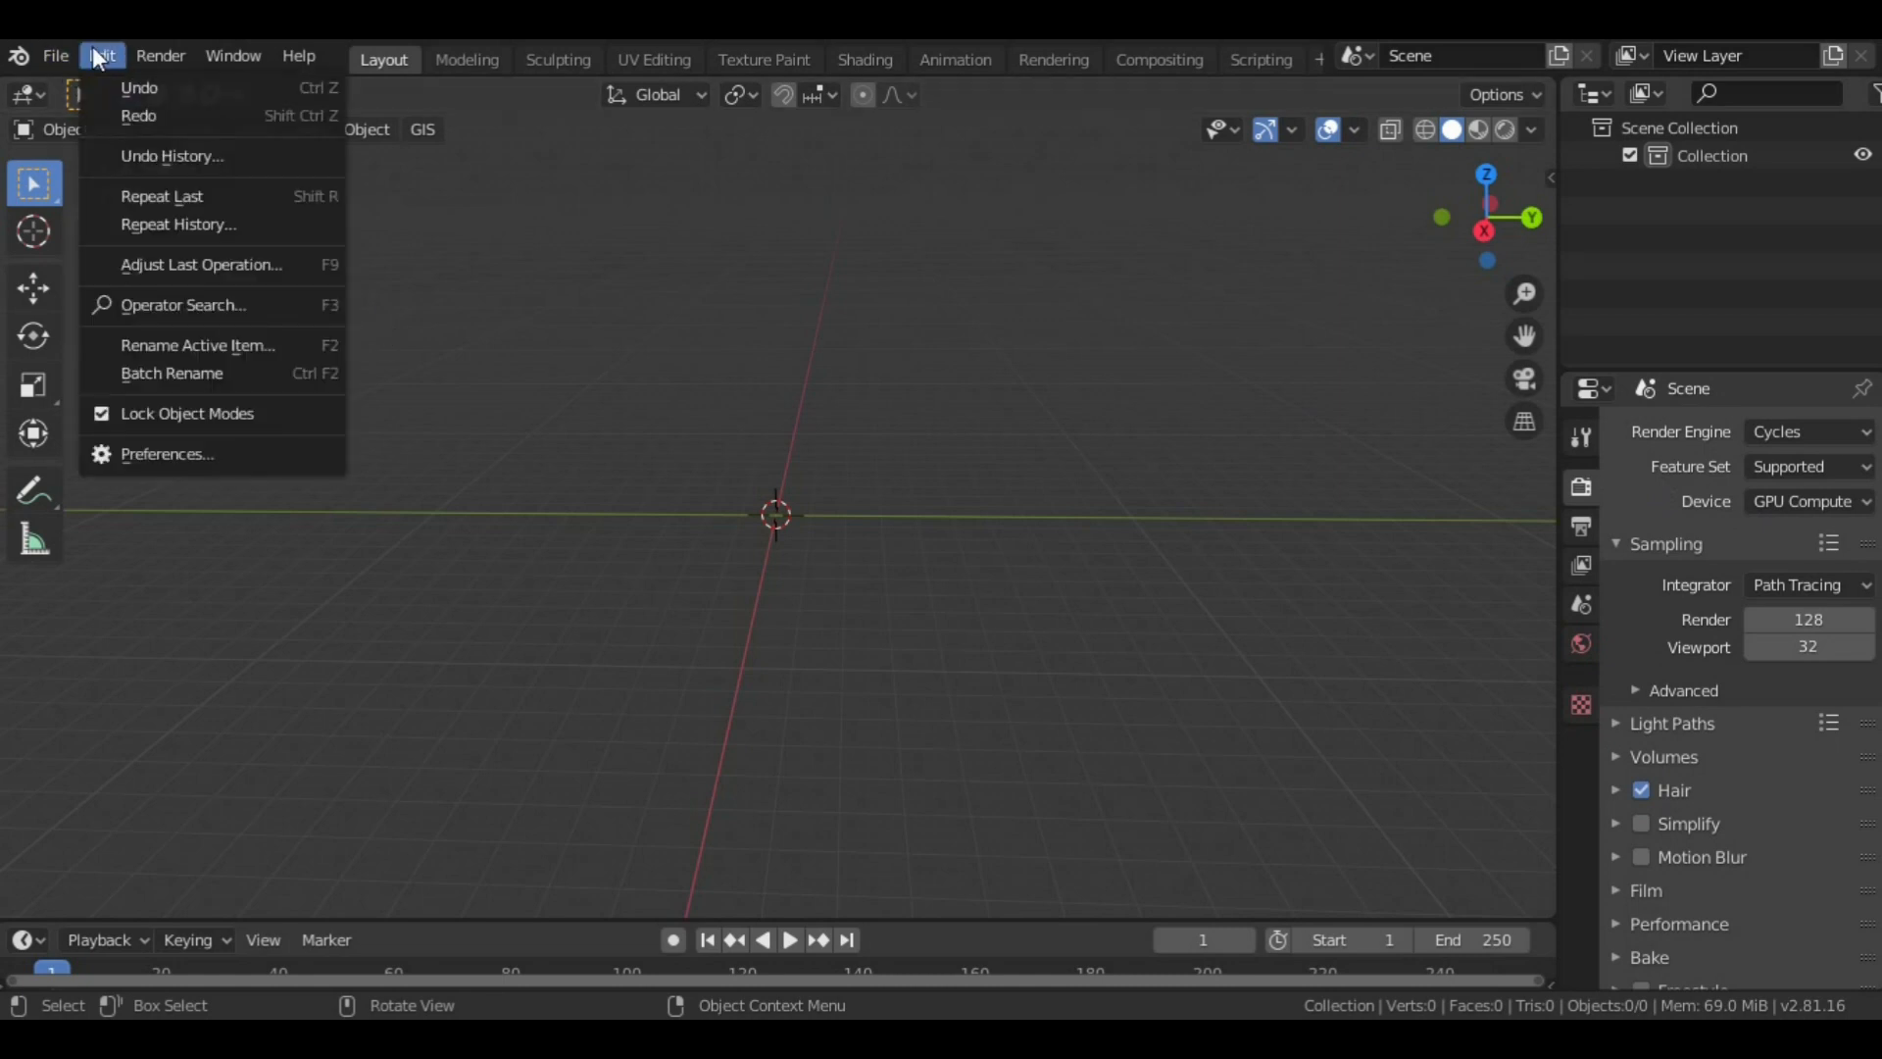
pyautogui.click(175, 449)
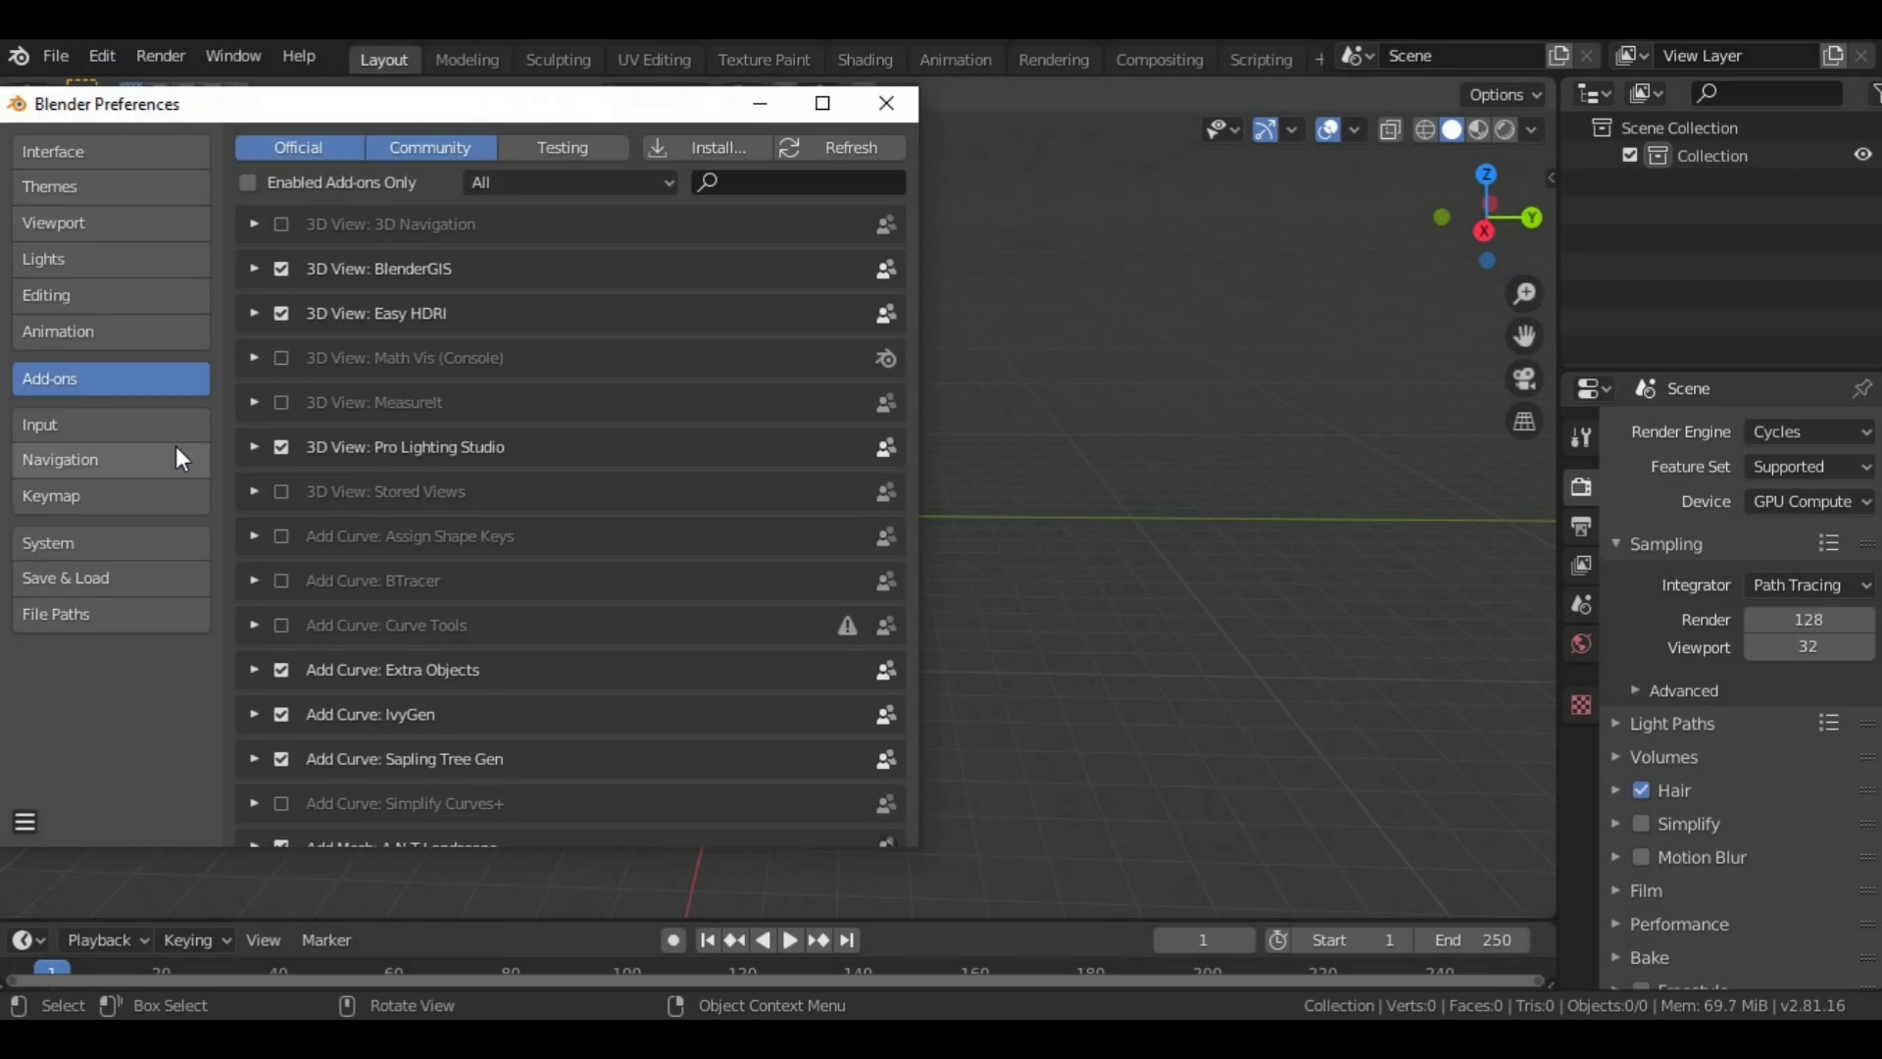
pyautogui.moveTo(509, 98); pyautogui.dragTo(766, 122)
pyautogui.click(320, 561)
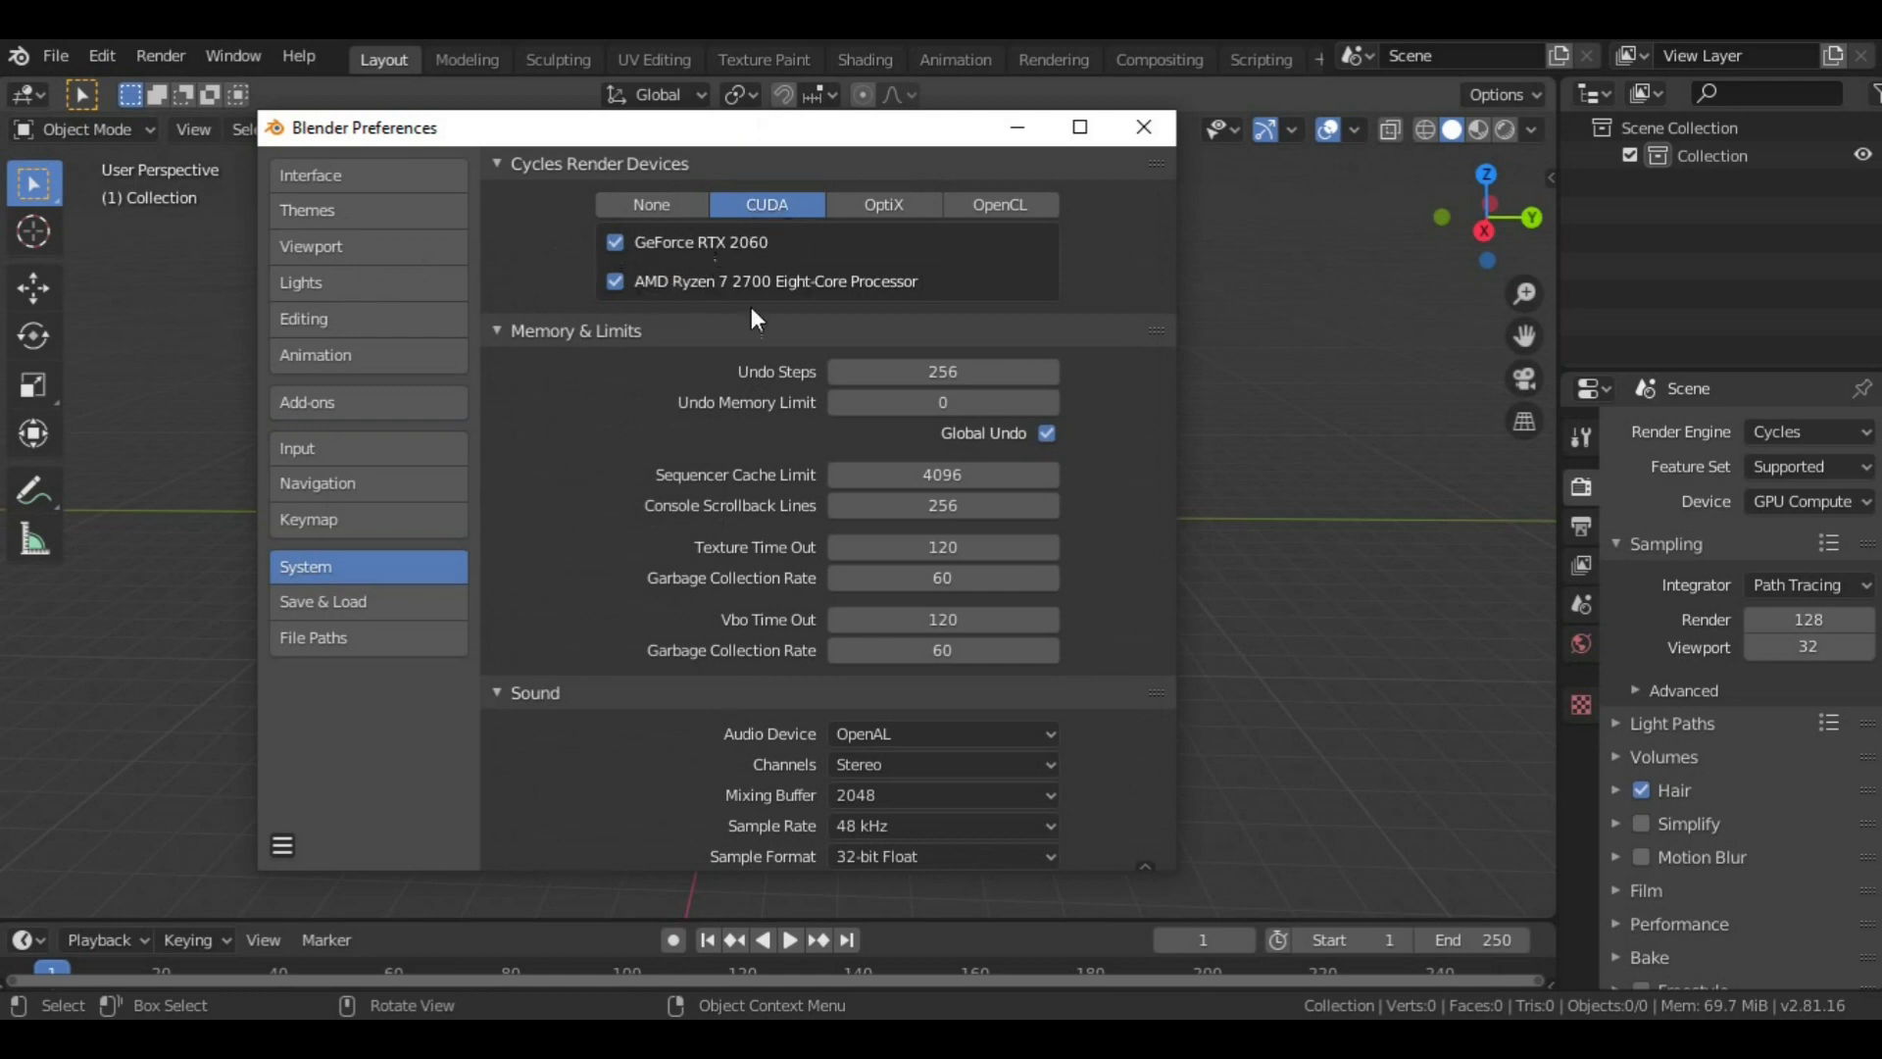
pyautogui.click(284, 845)
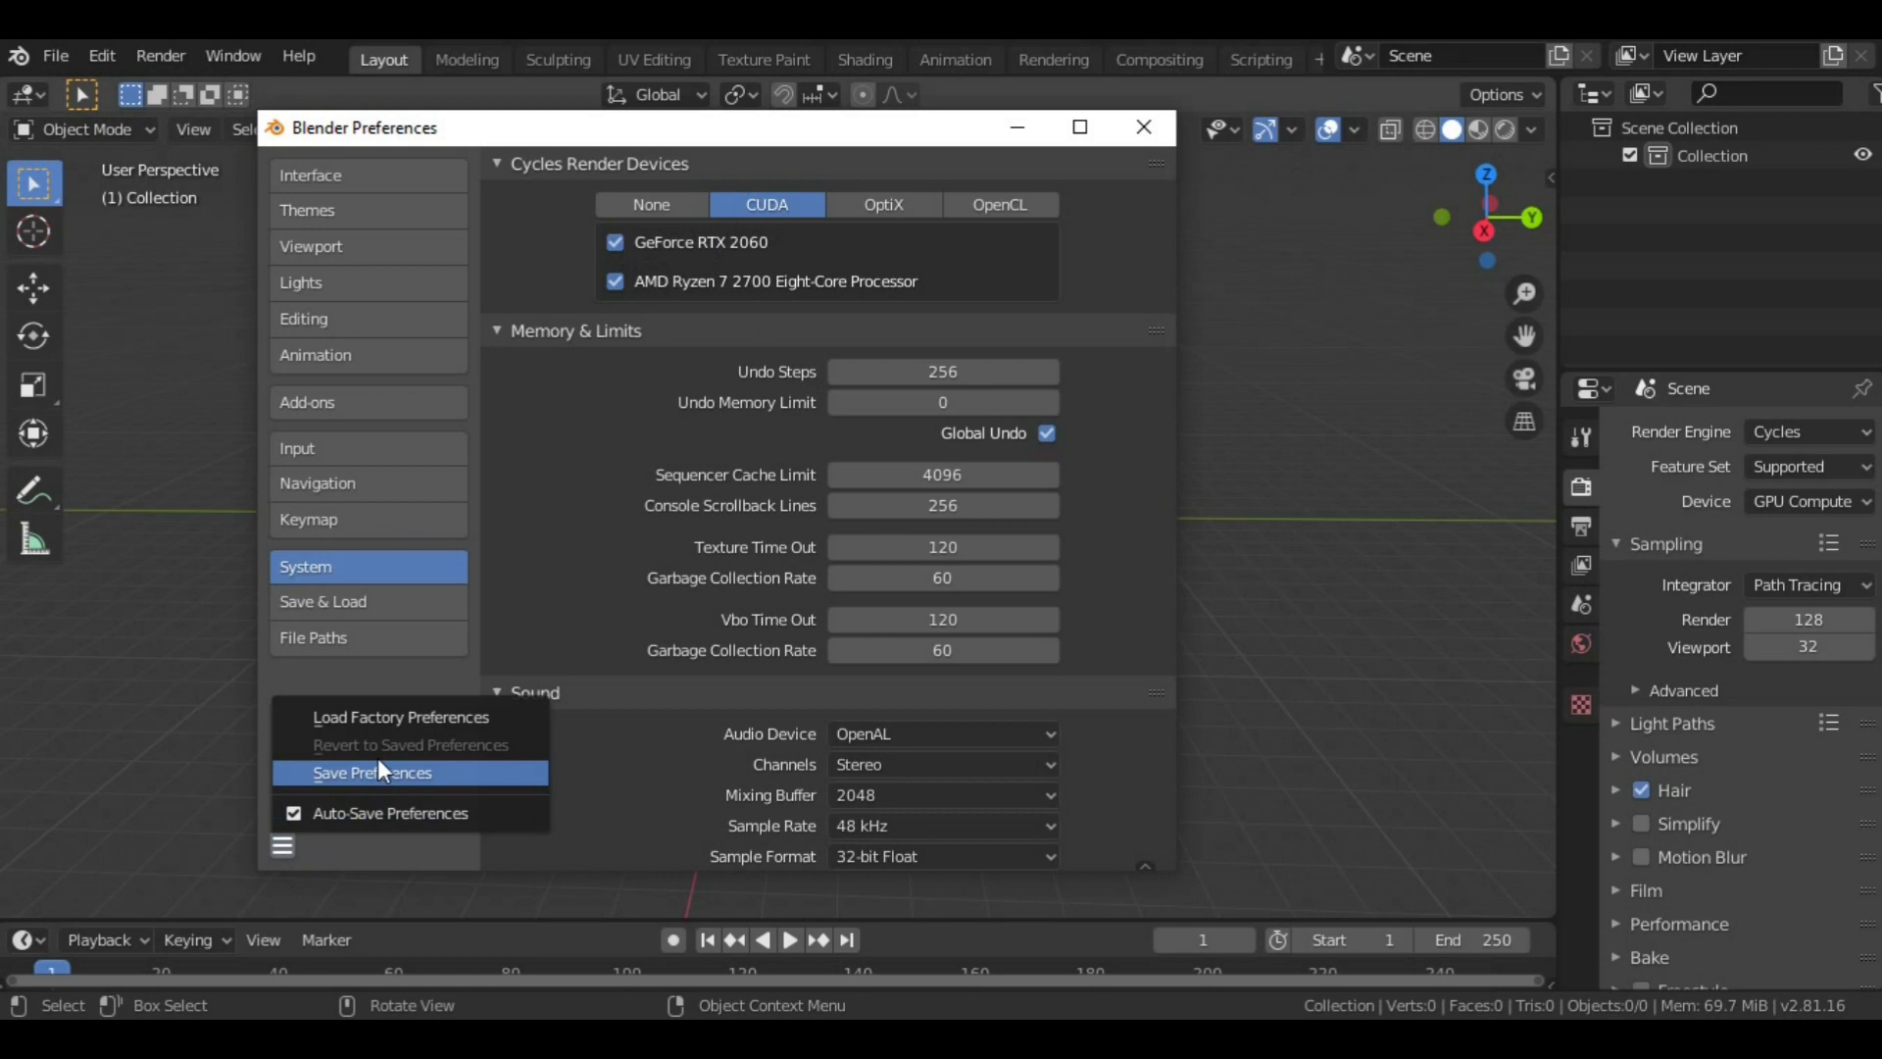
pyautogui.click(1164, 125)
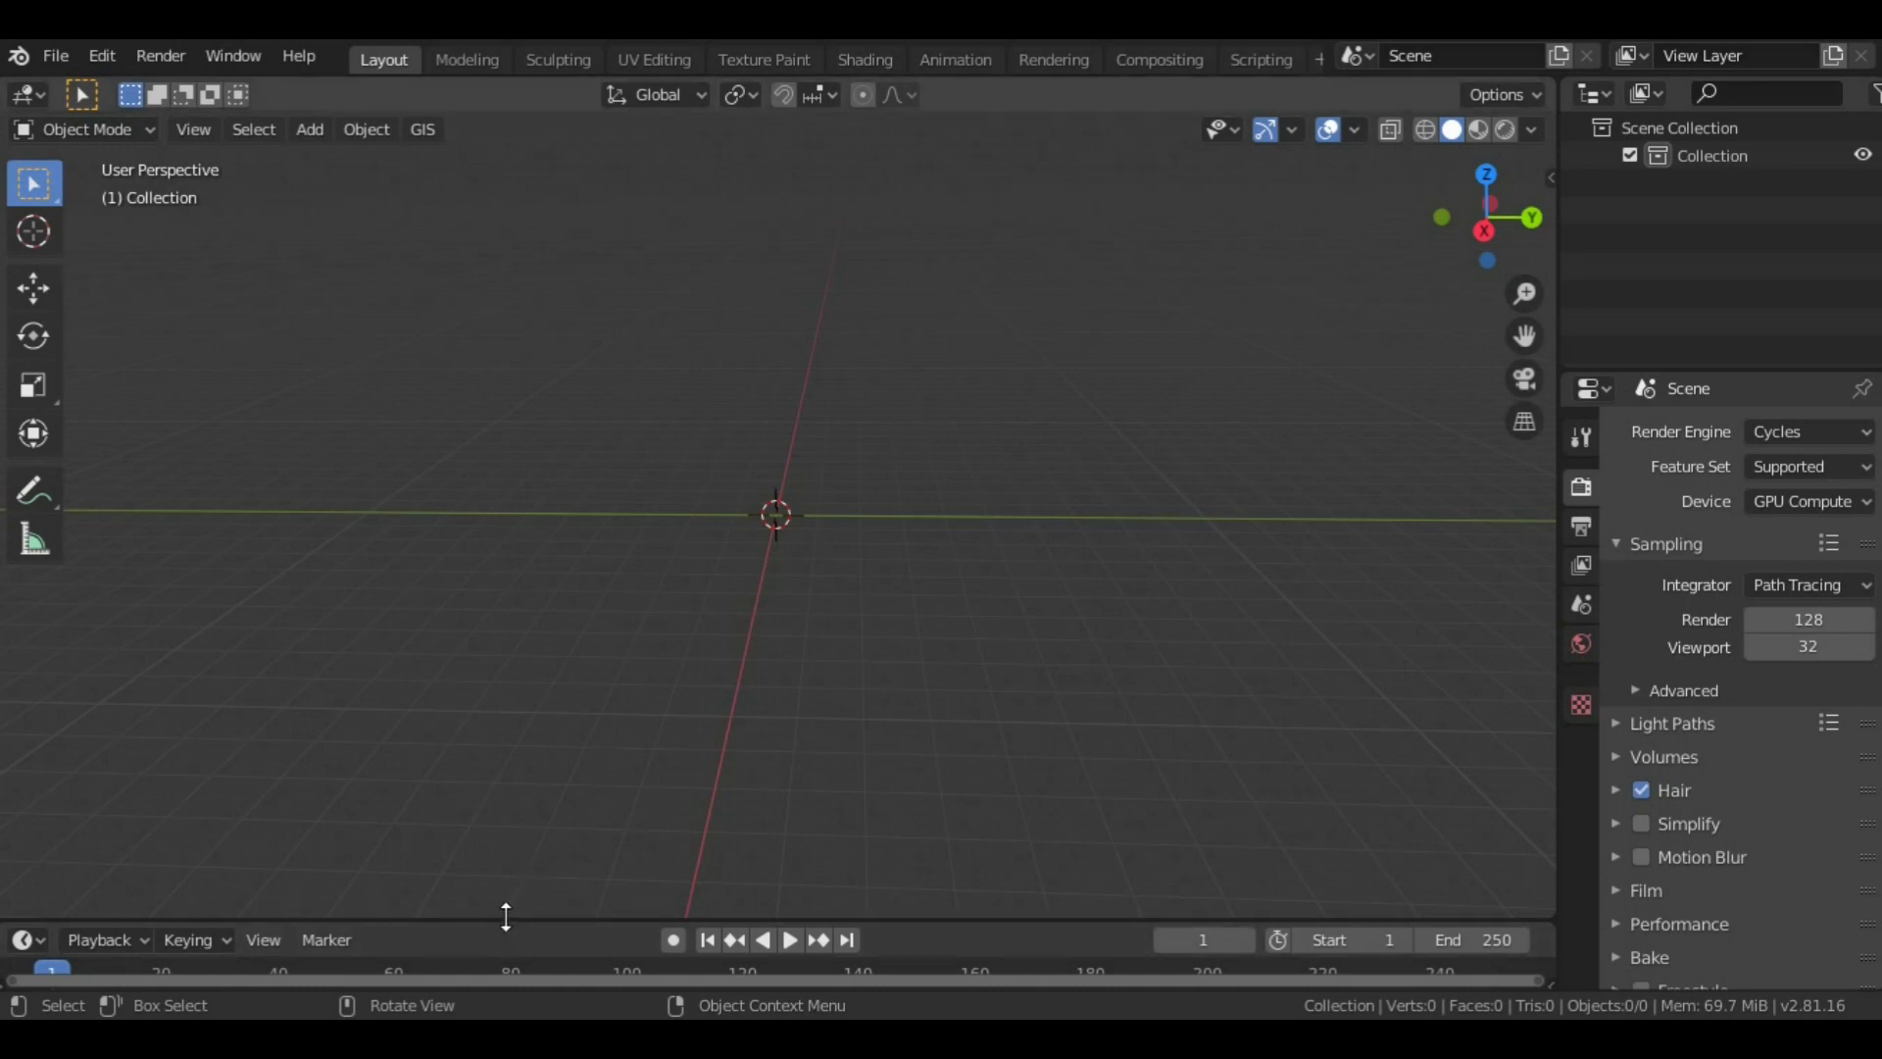
# Step: Enlarge the timeline area below the 3D viewport and turn it into a Shader Editor
pyautogui.moveTo(506, 915); pyautogui.dragTo(530, 671)
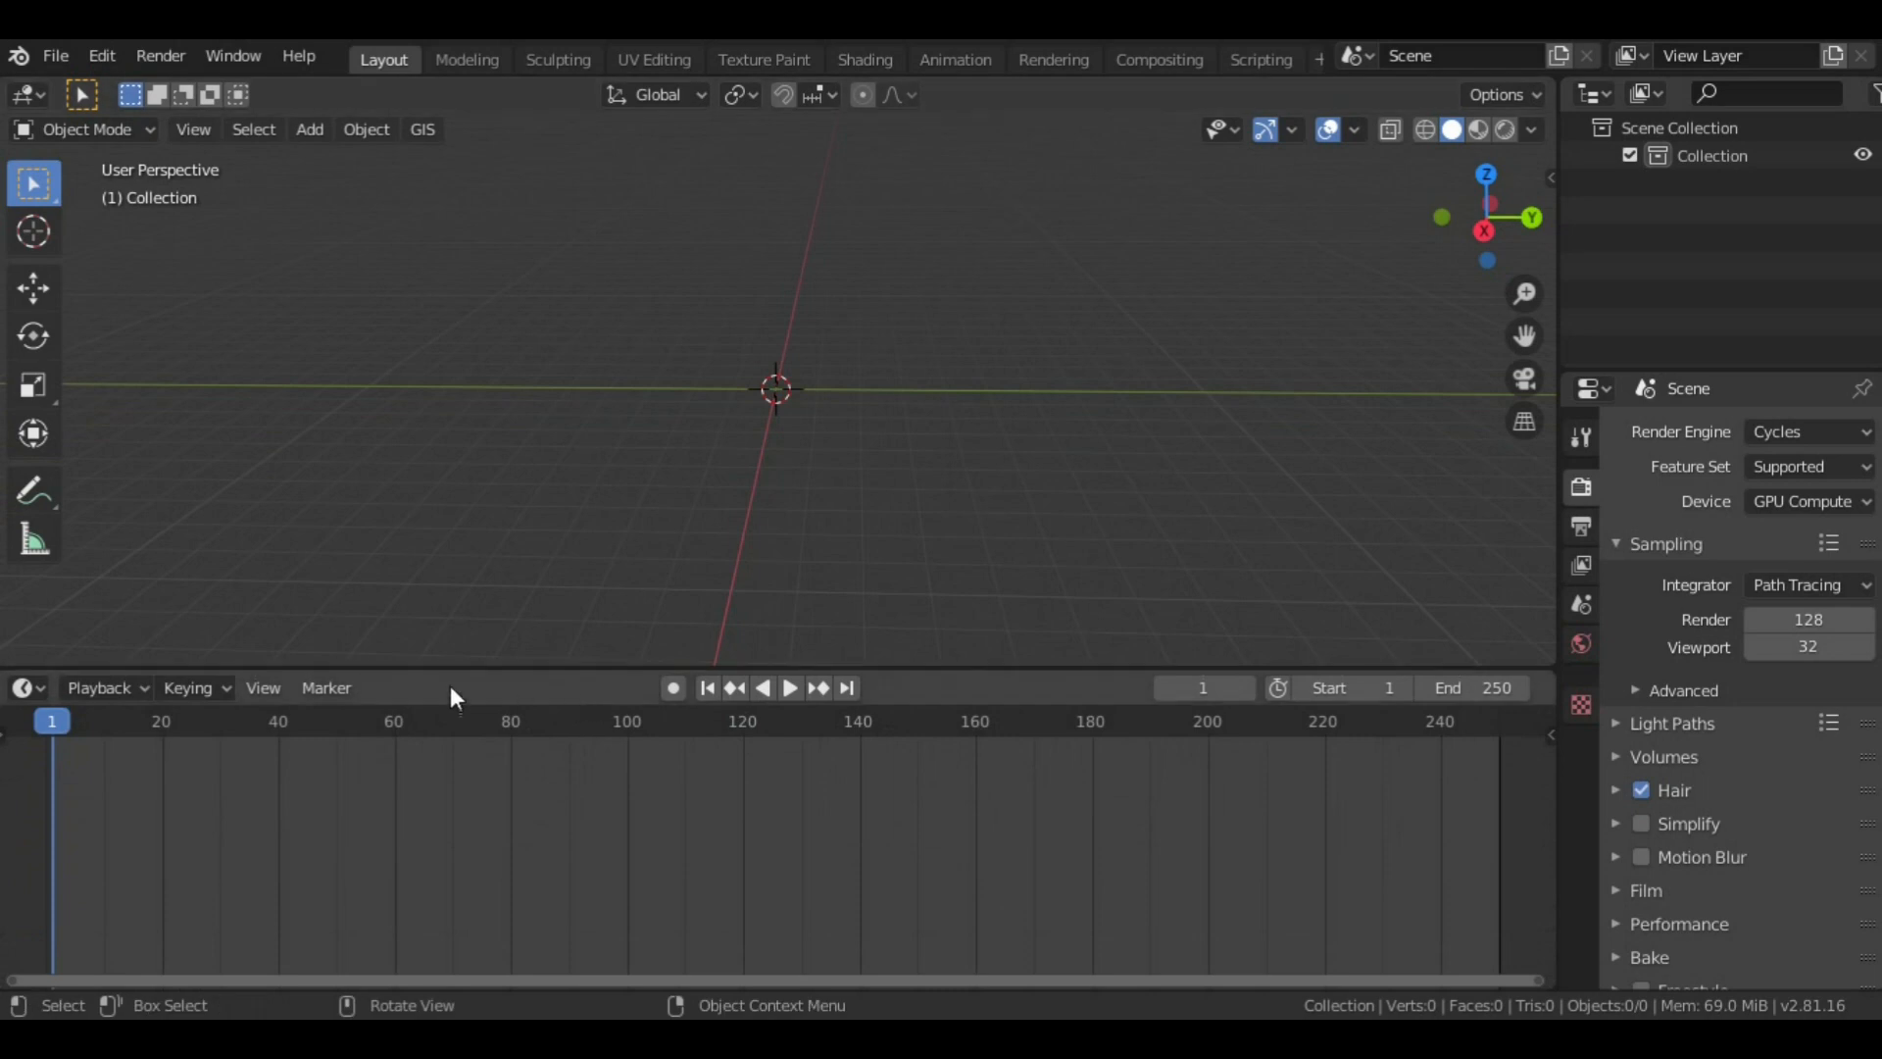
pyautogui.click(33, 684)
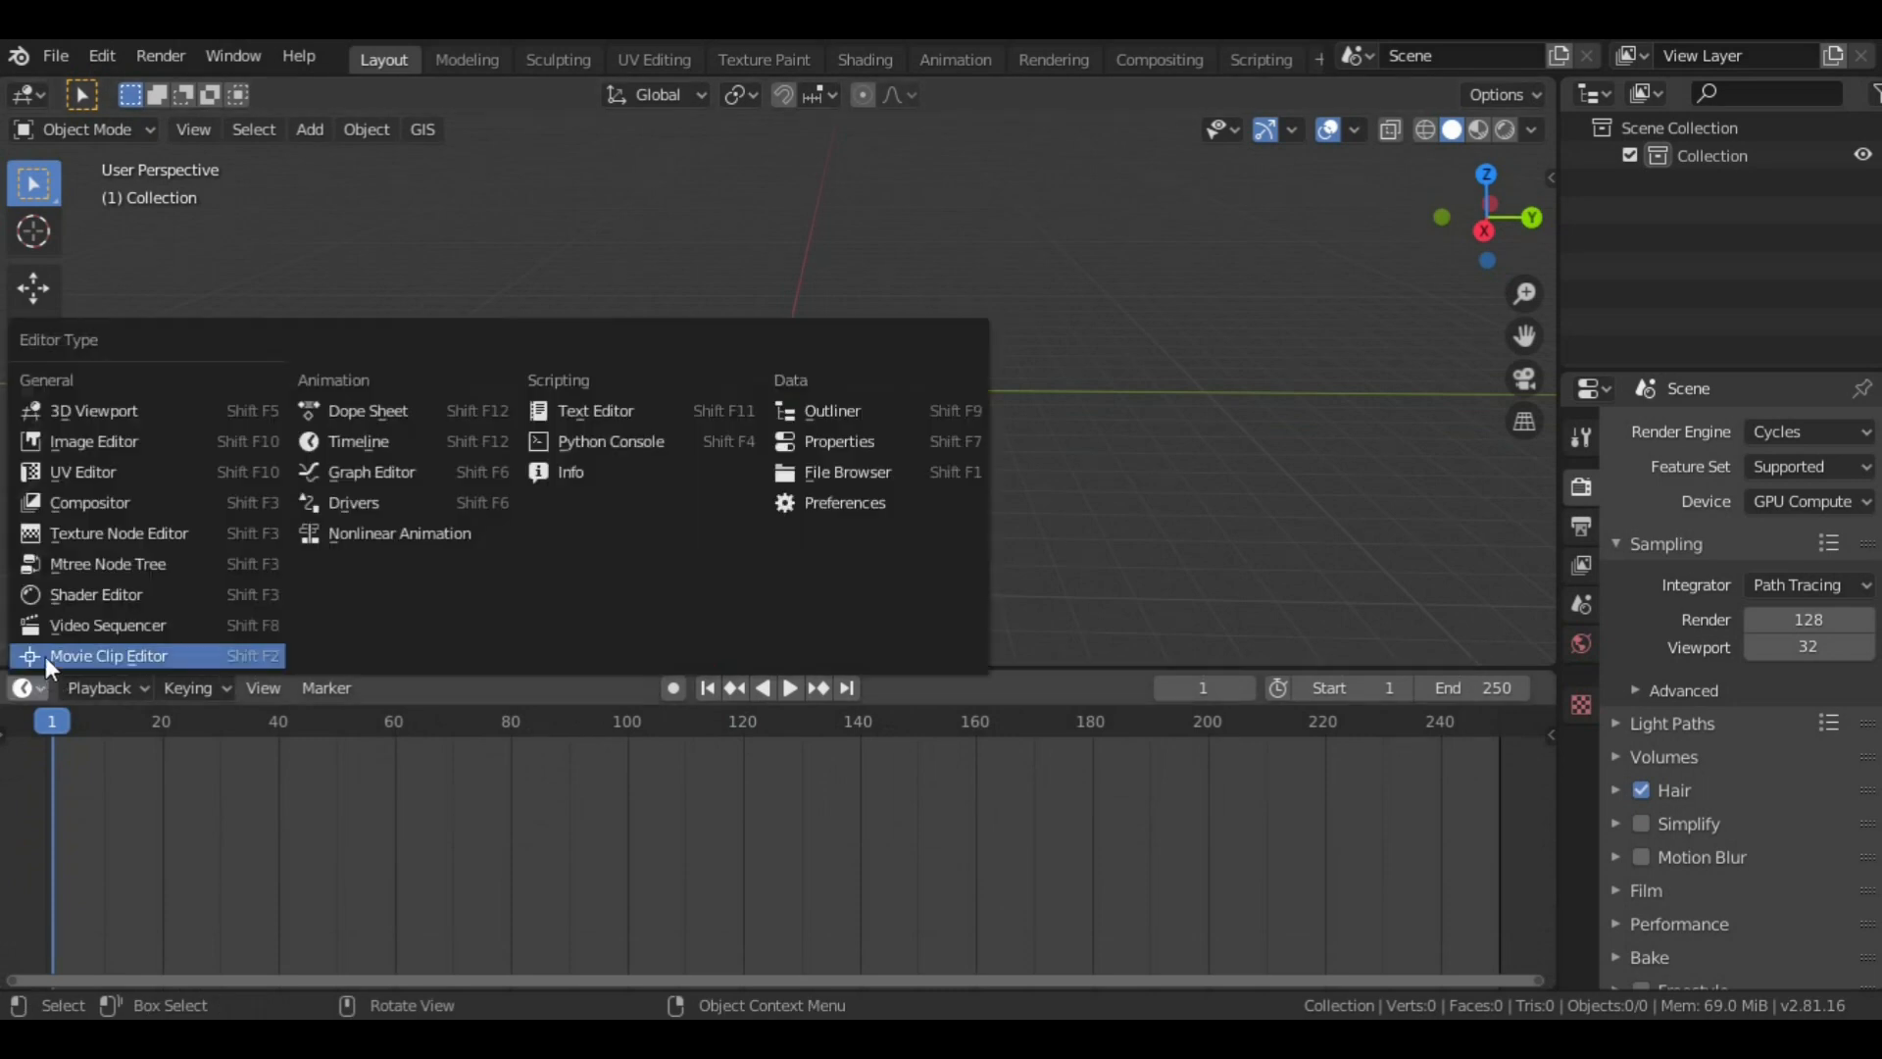
pyautogui.click(74, 592)
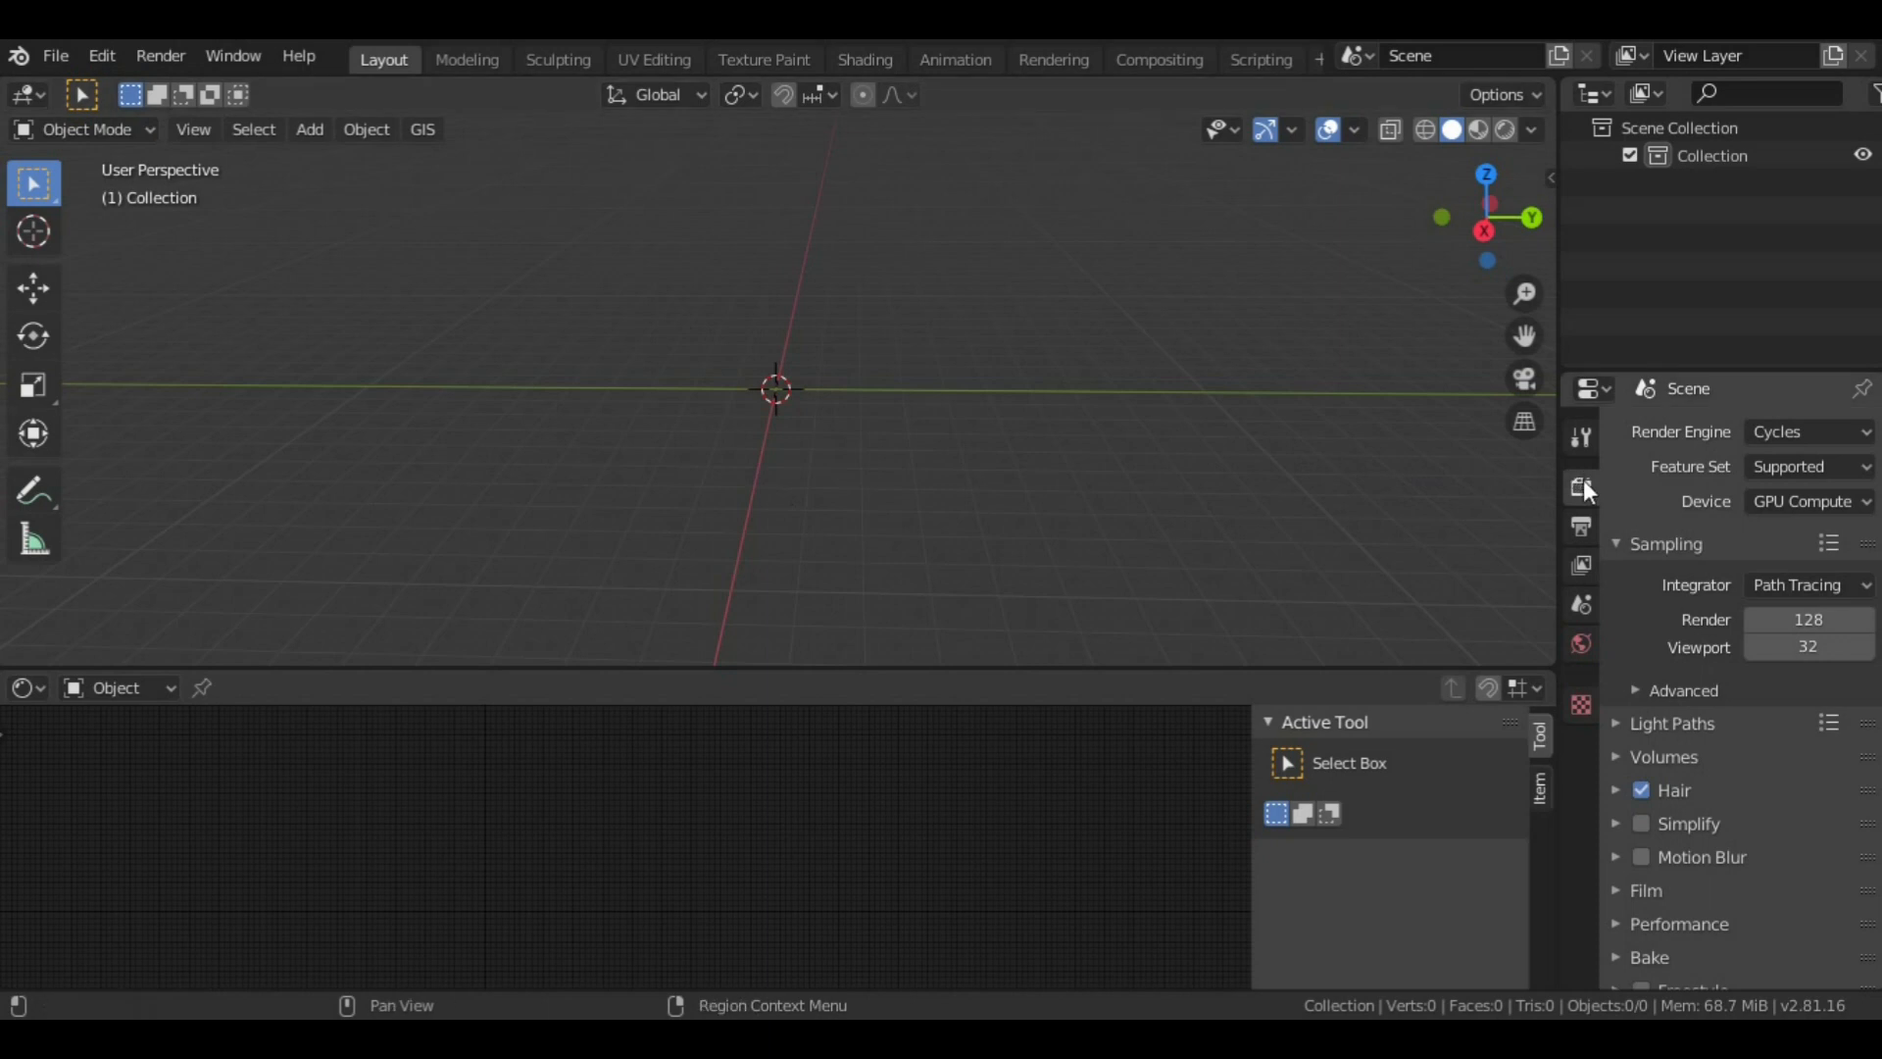
# Step: Expand the preview in the world properties and show the World shader nodes in the Shader Editor
pyautogui.click(1580, 645)
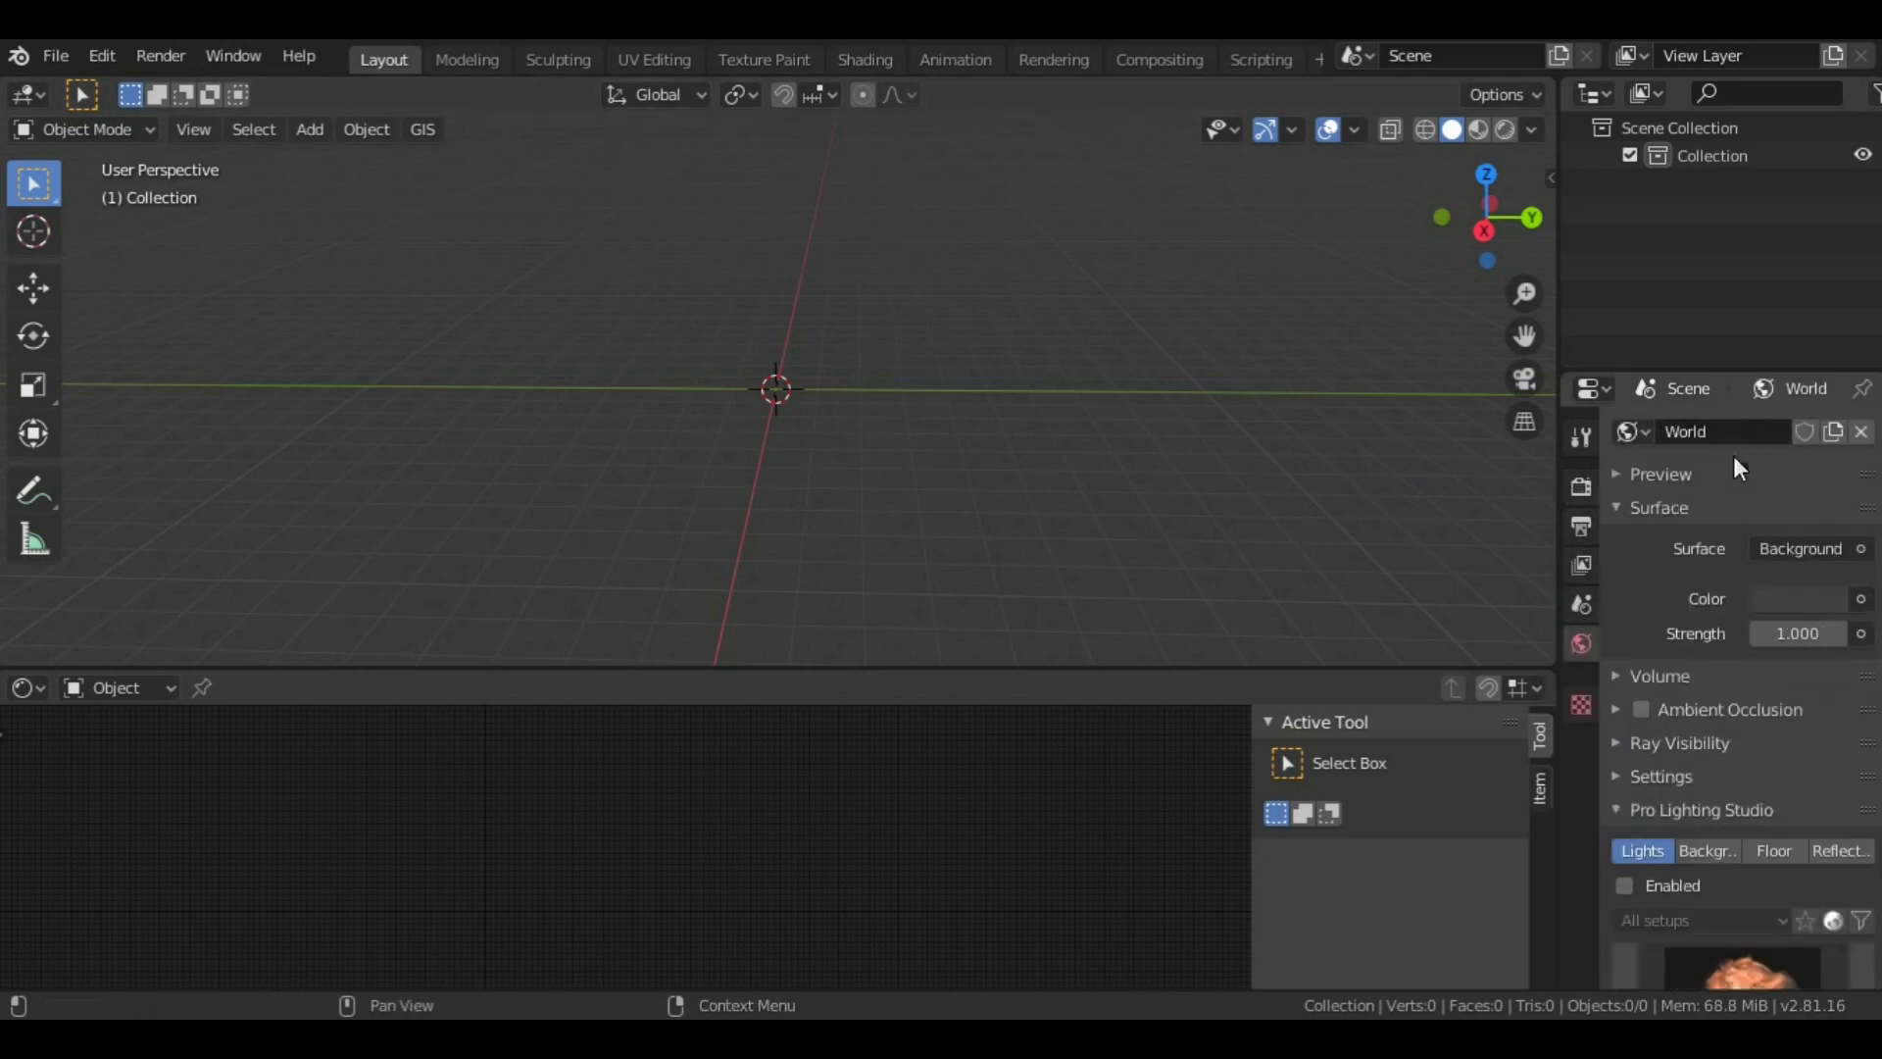
pyautogui.click(1666, 471)
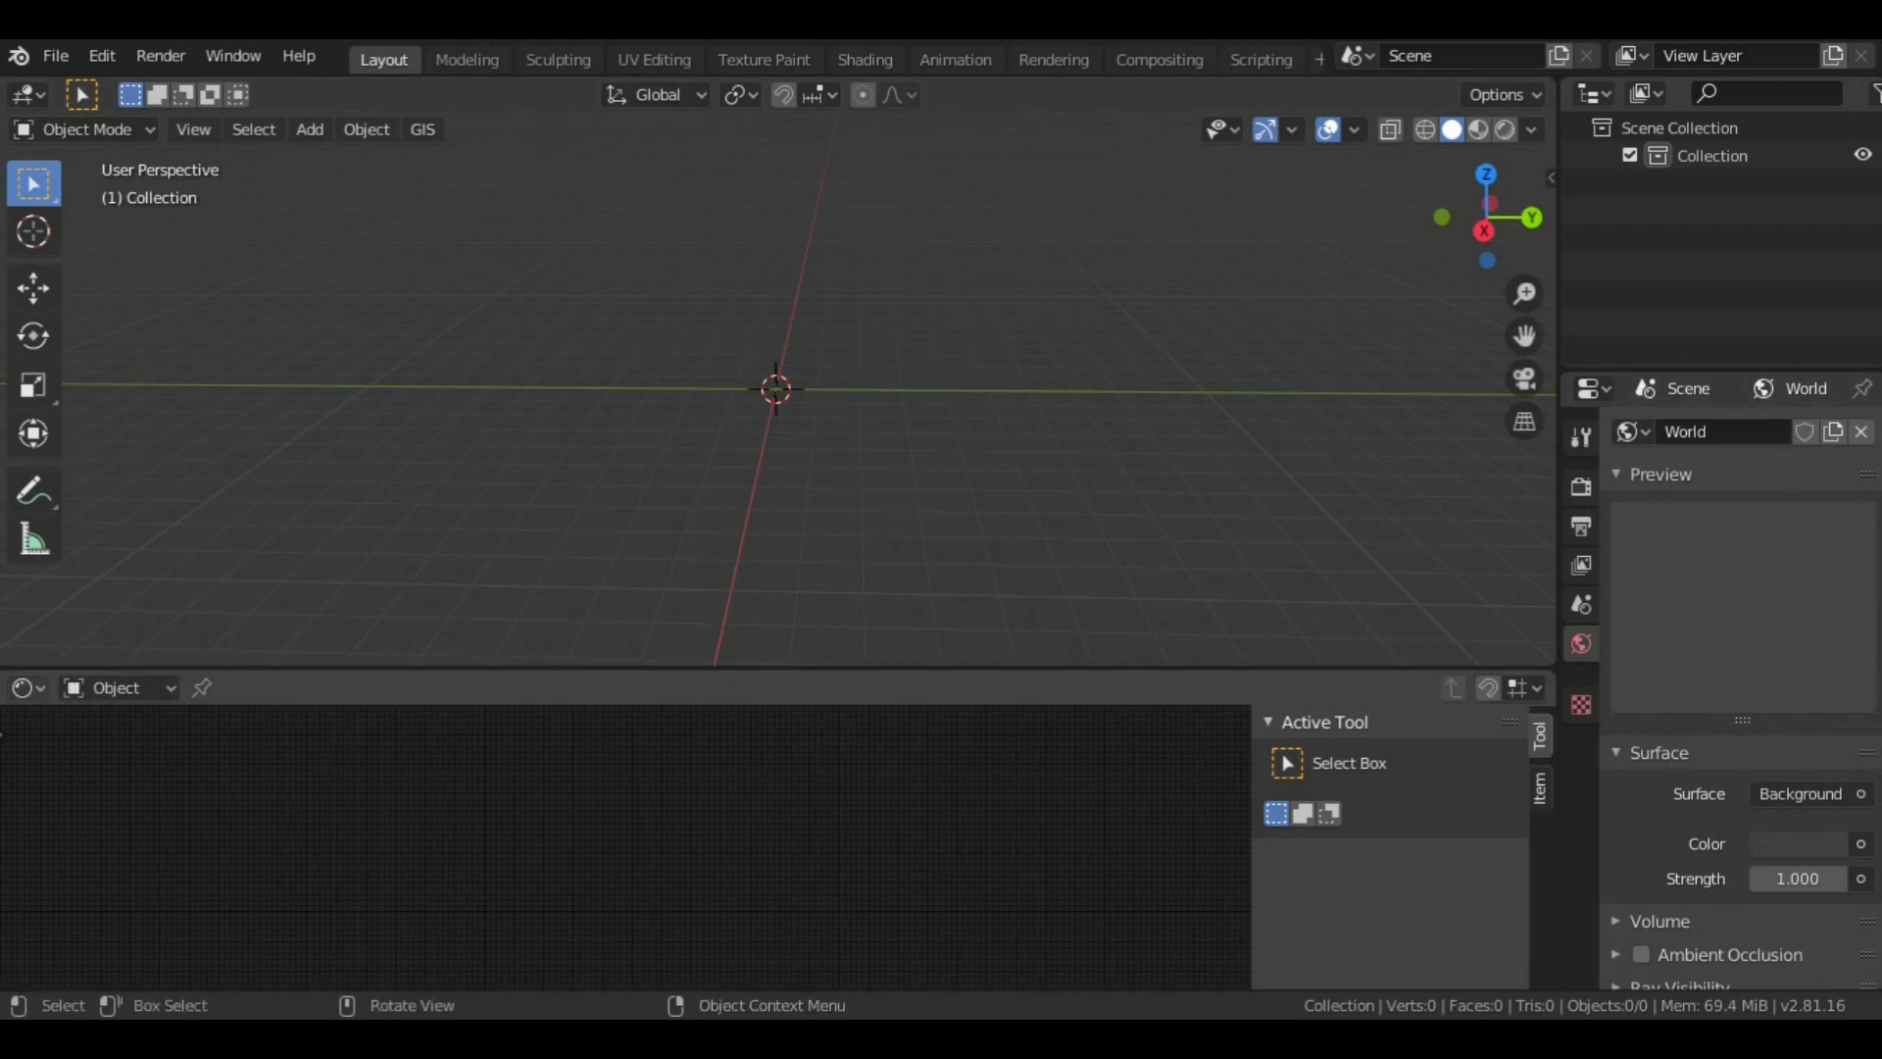
pyautogui.click(111, 692)
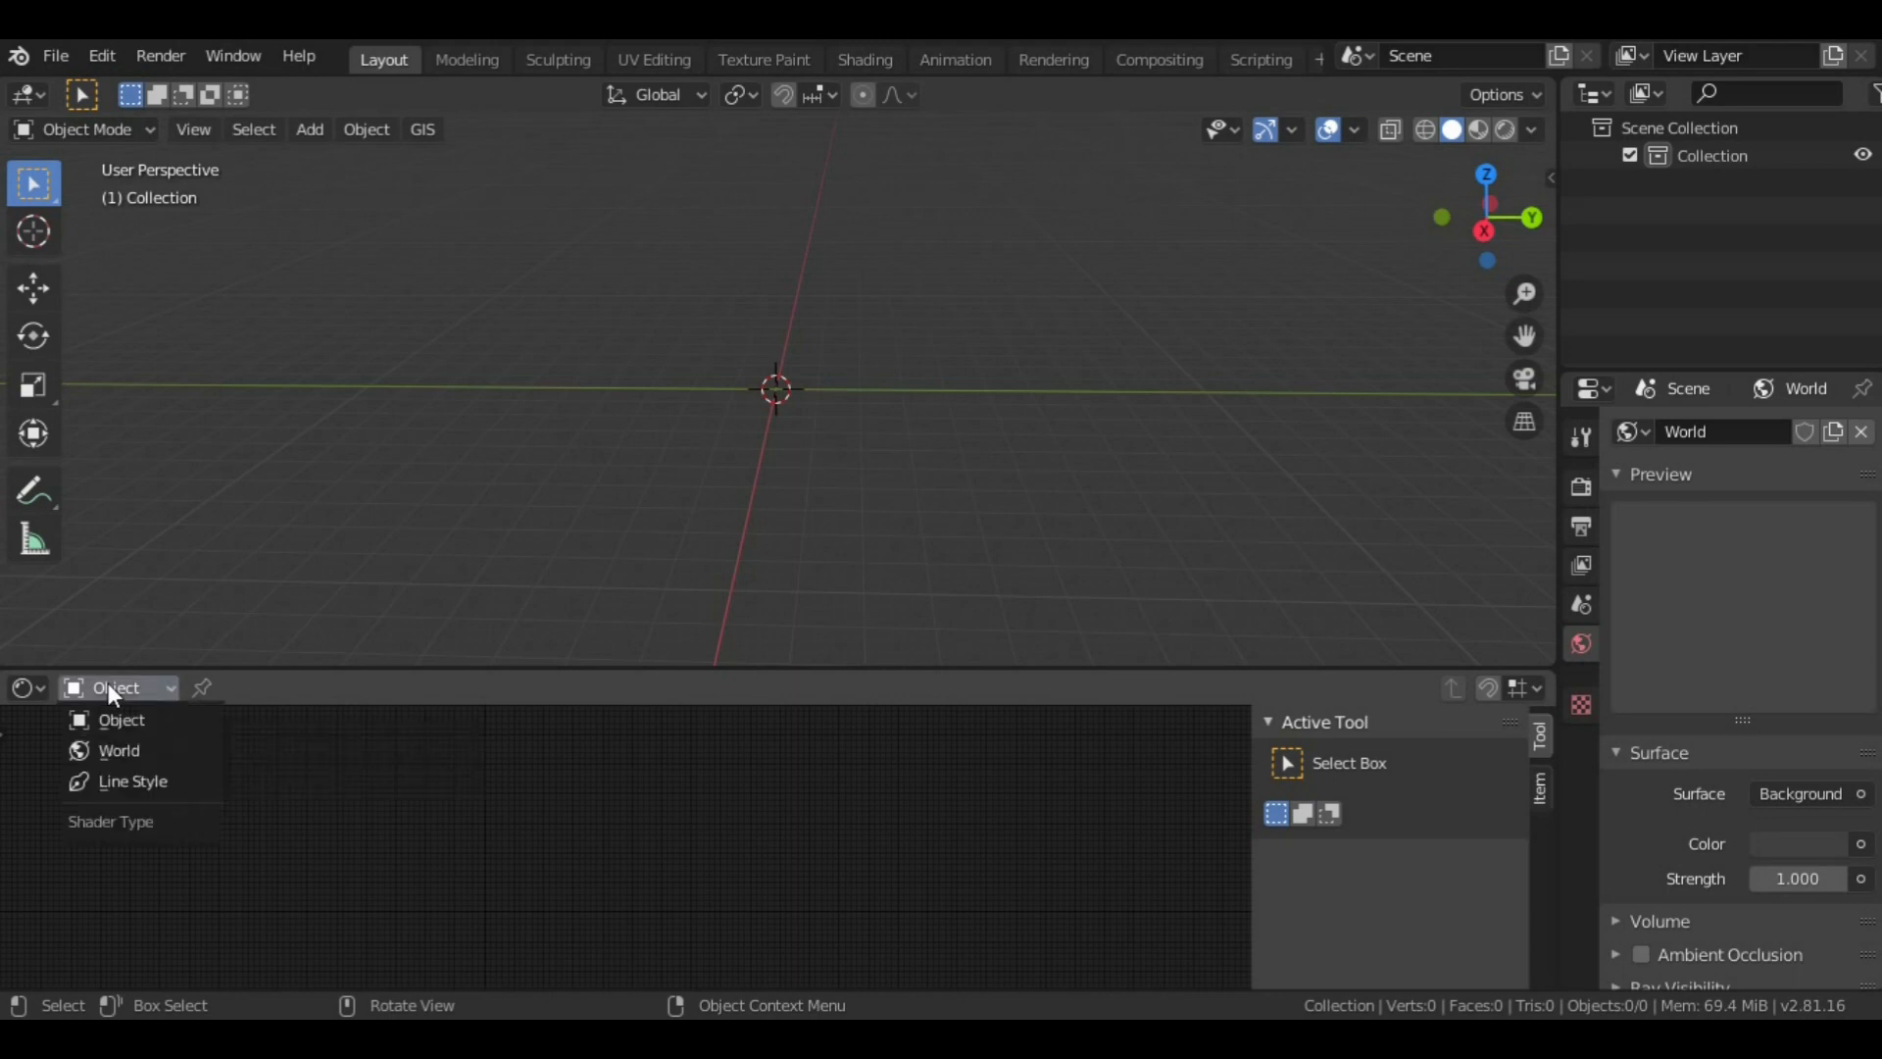
pyautogui.click(106, 747)
pyautogui.scroll(3, 568, 832)
pyautogui.press('Home')
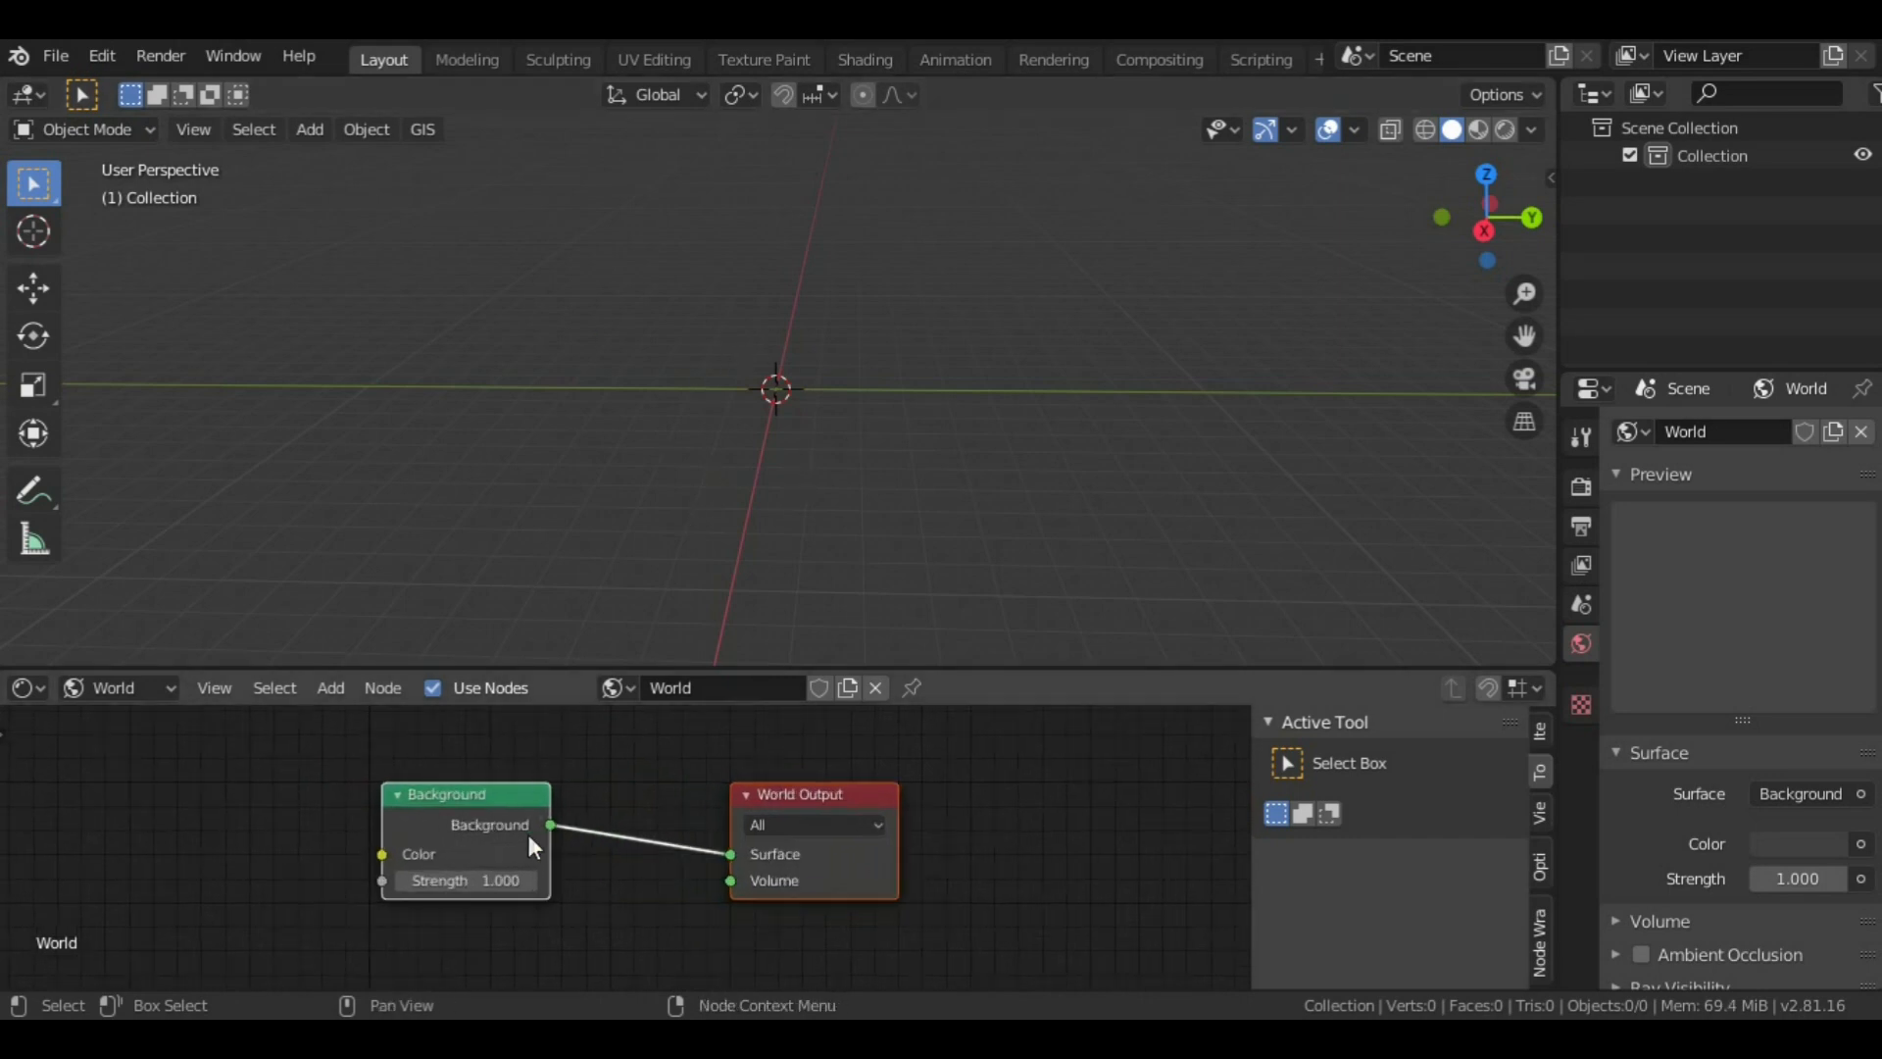
pyautogui.moveTo(588, 808); pyautogui.dragTo(736, 761, button='middle')
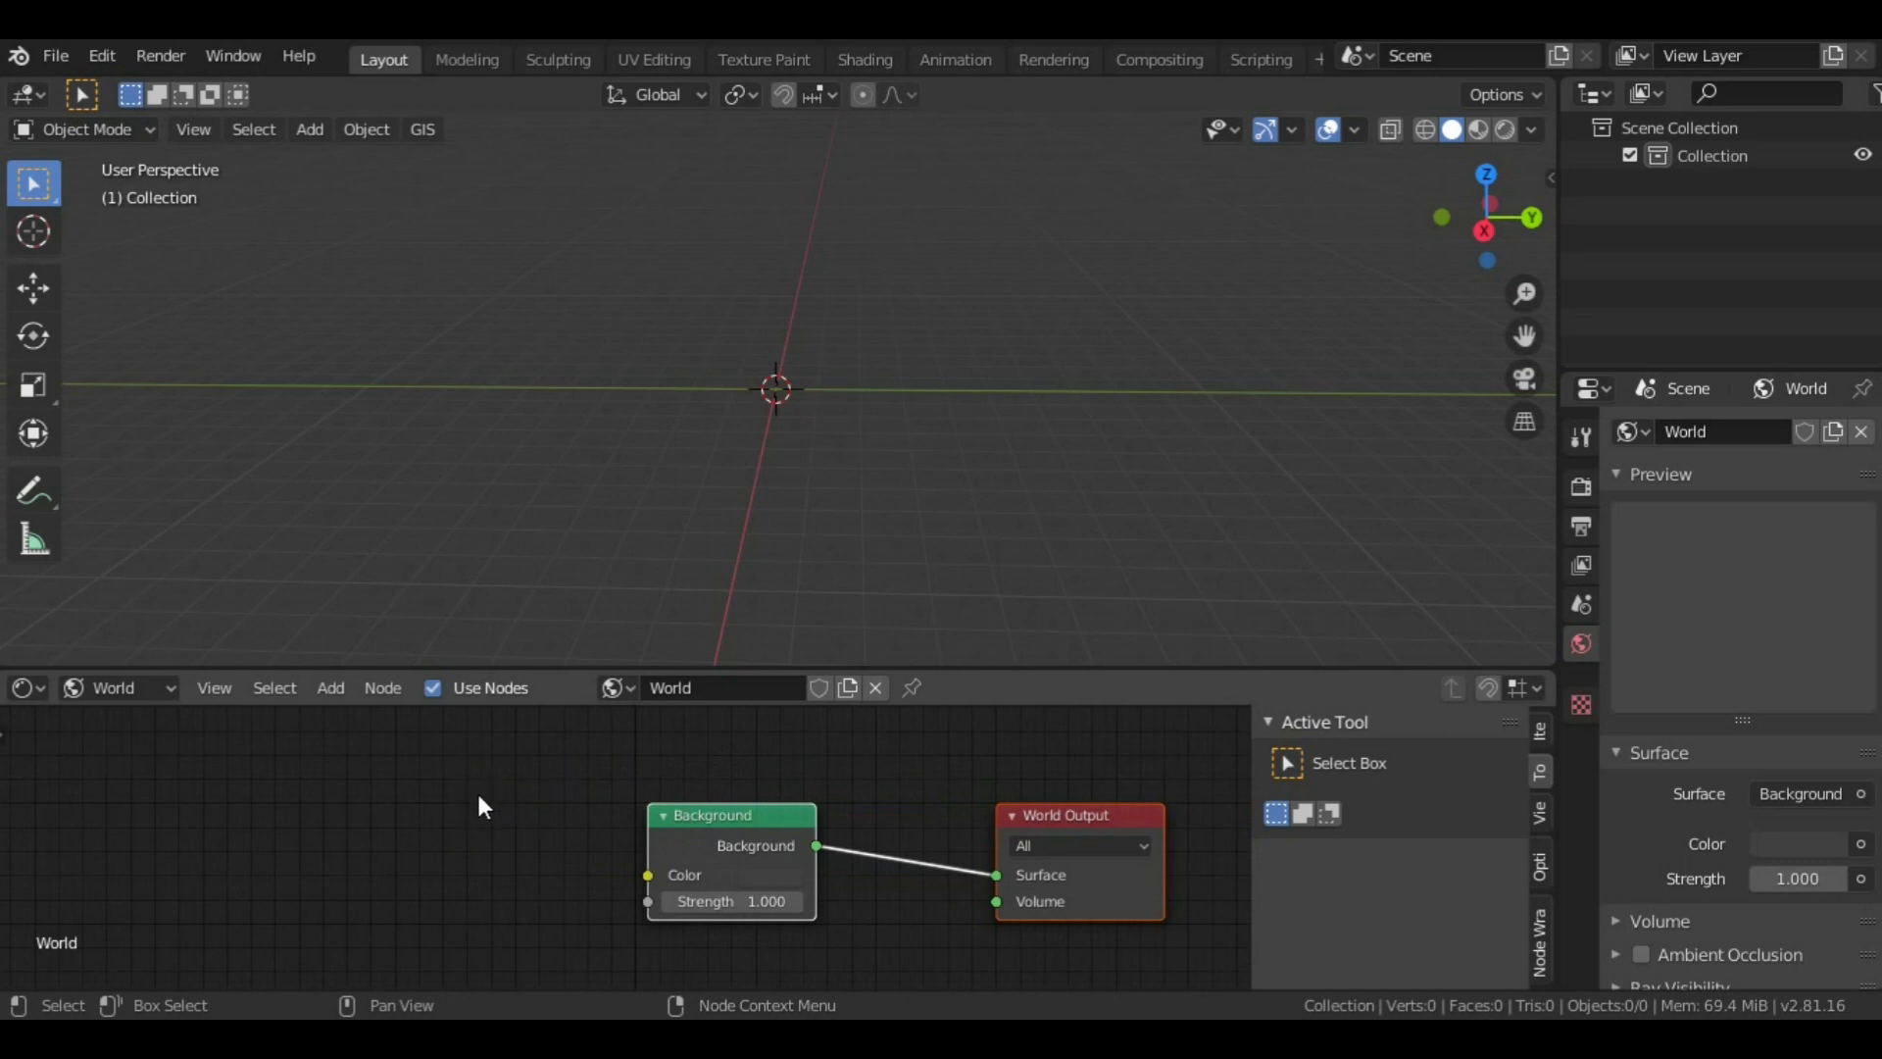
# Step: Add an Environment Texture node to the world shader and connect its Color output to the Background node's Color input
pyautogui.hotkey('shift', 'a')
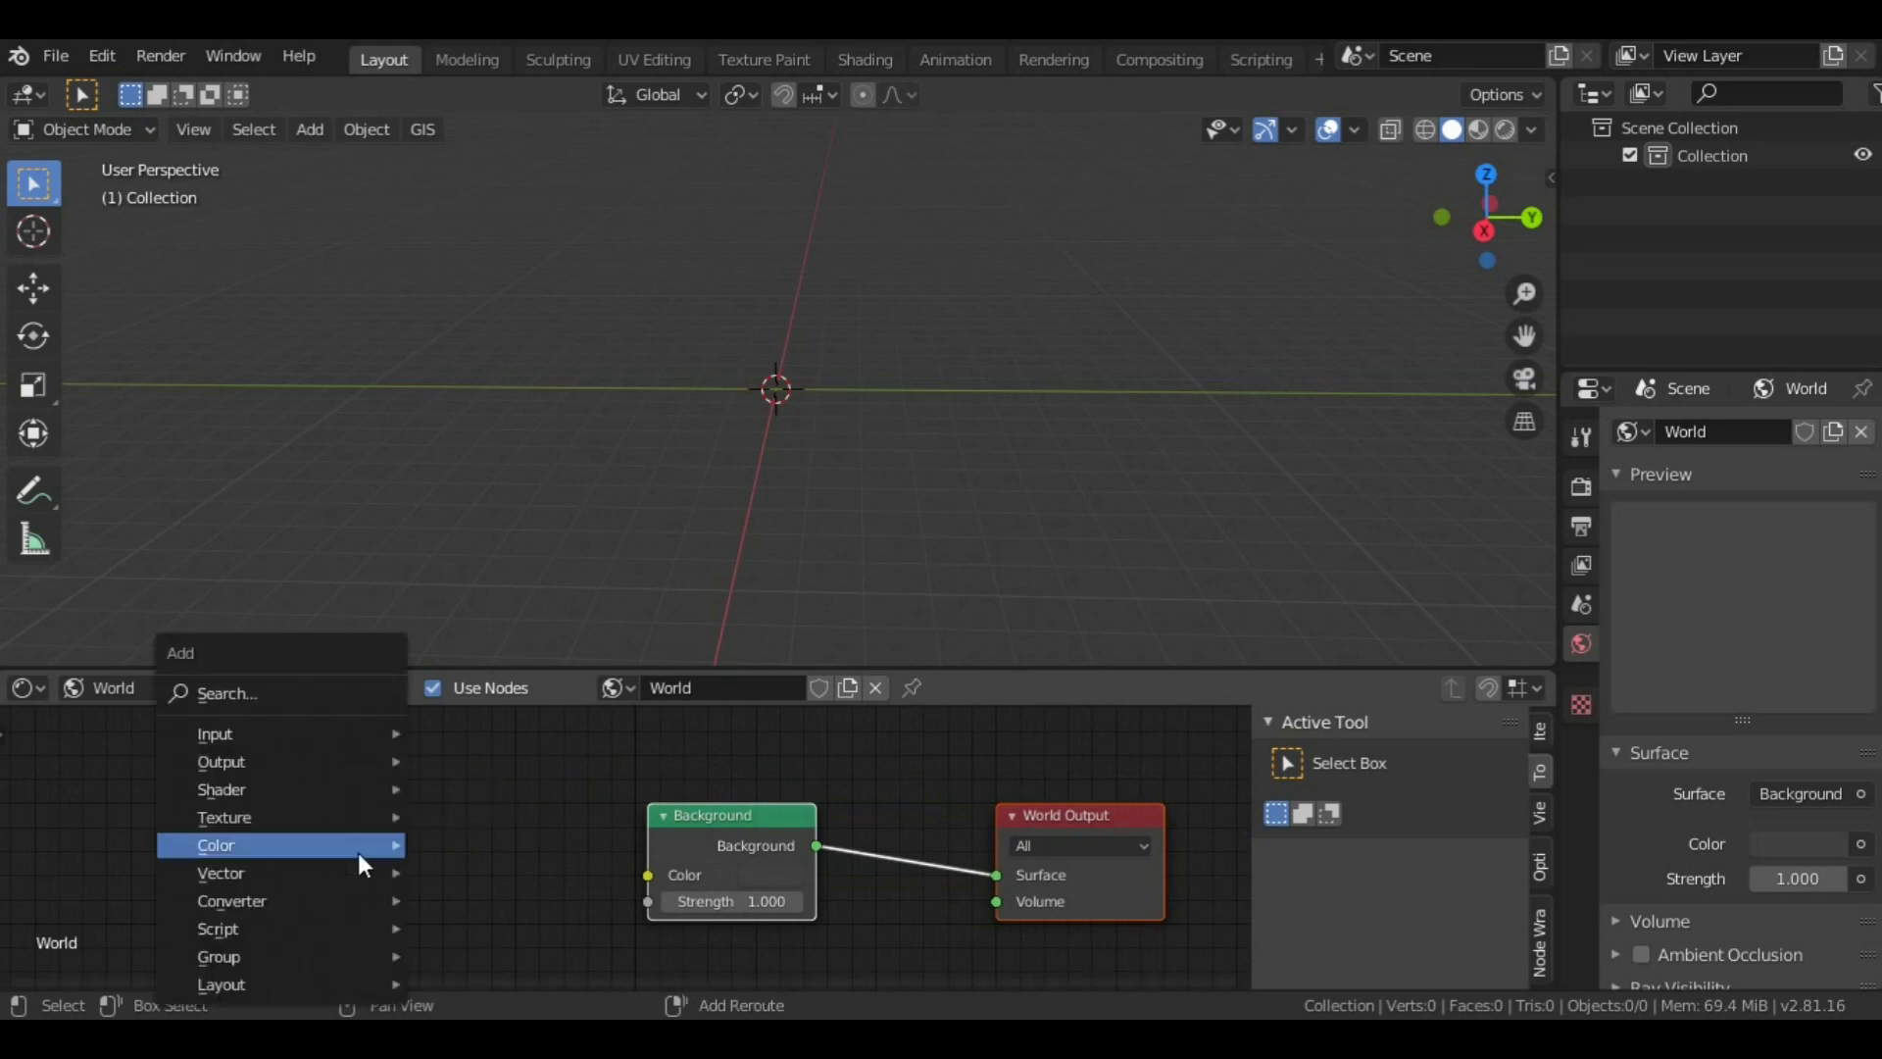
pyautogui.moveTo(356, 850)
pyautogui.moveTo(283, 835)
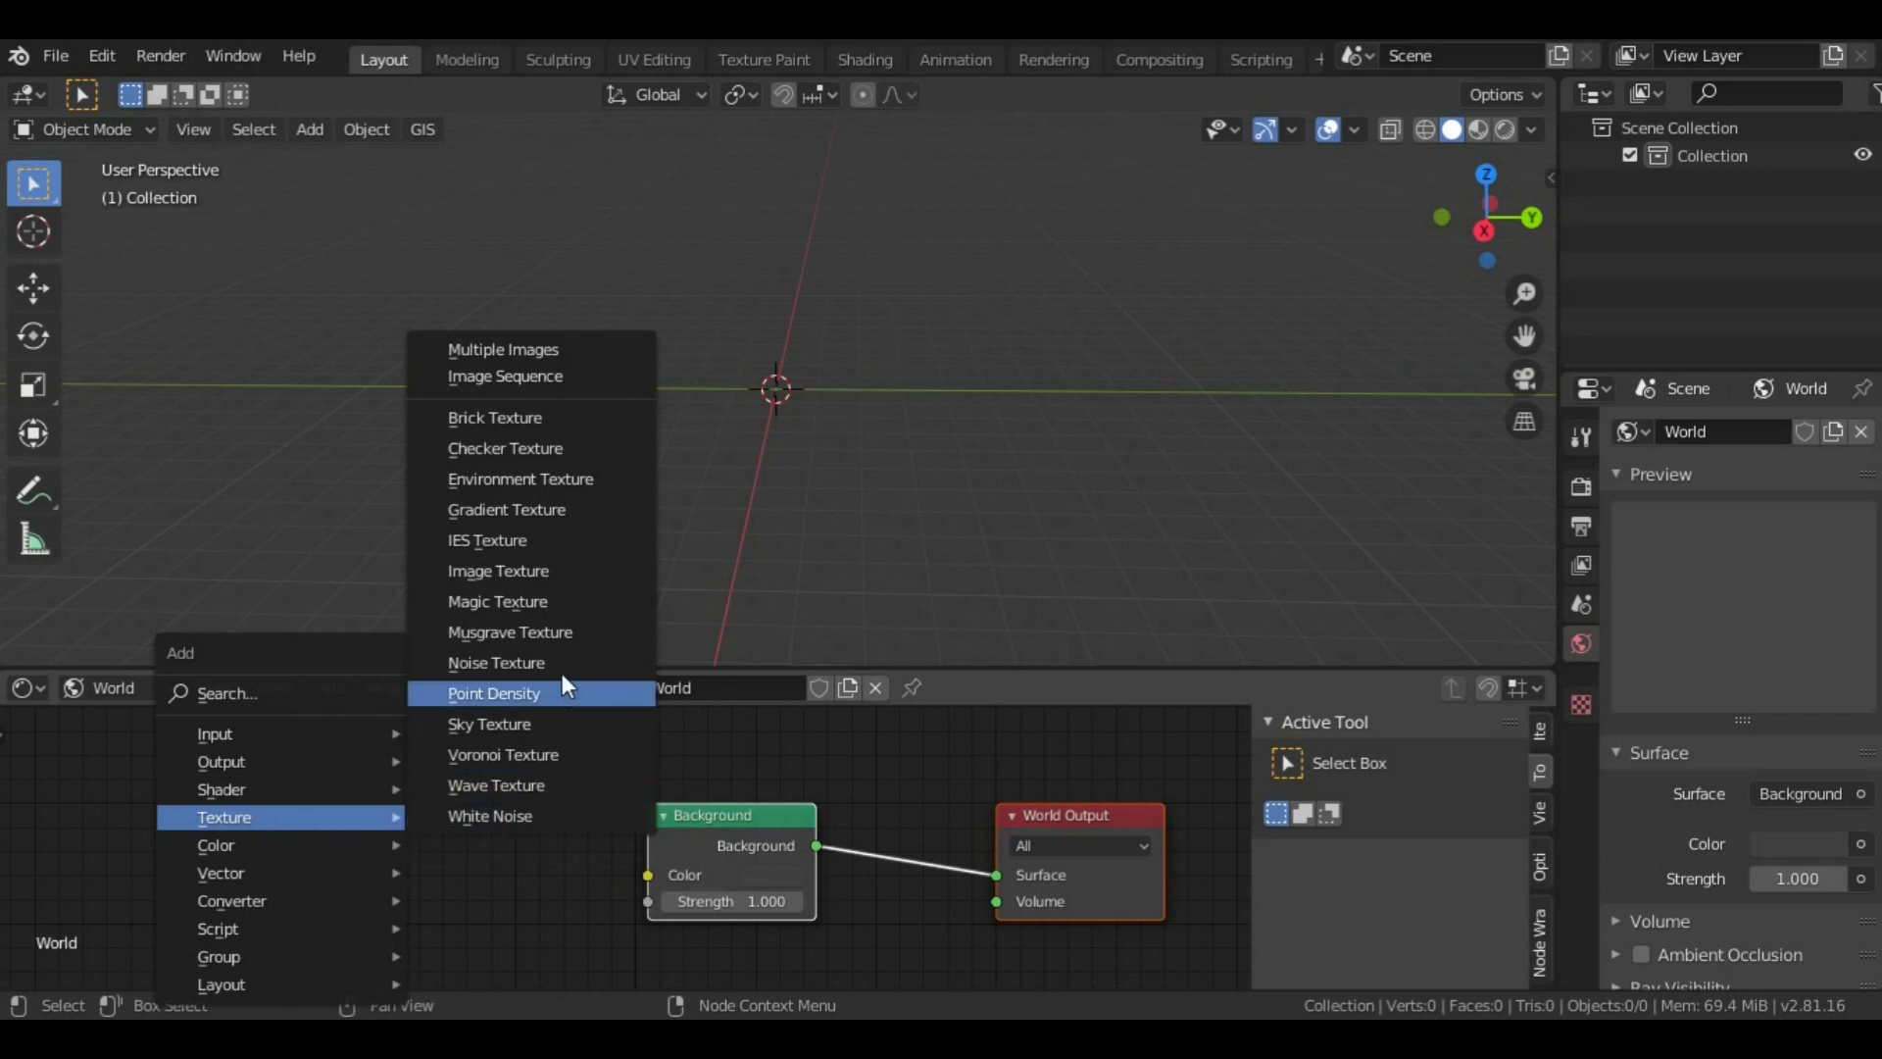
pyautogui.click(532, 468)
pyautogui.click(483, 741)
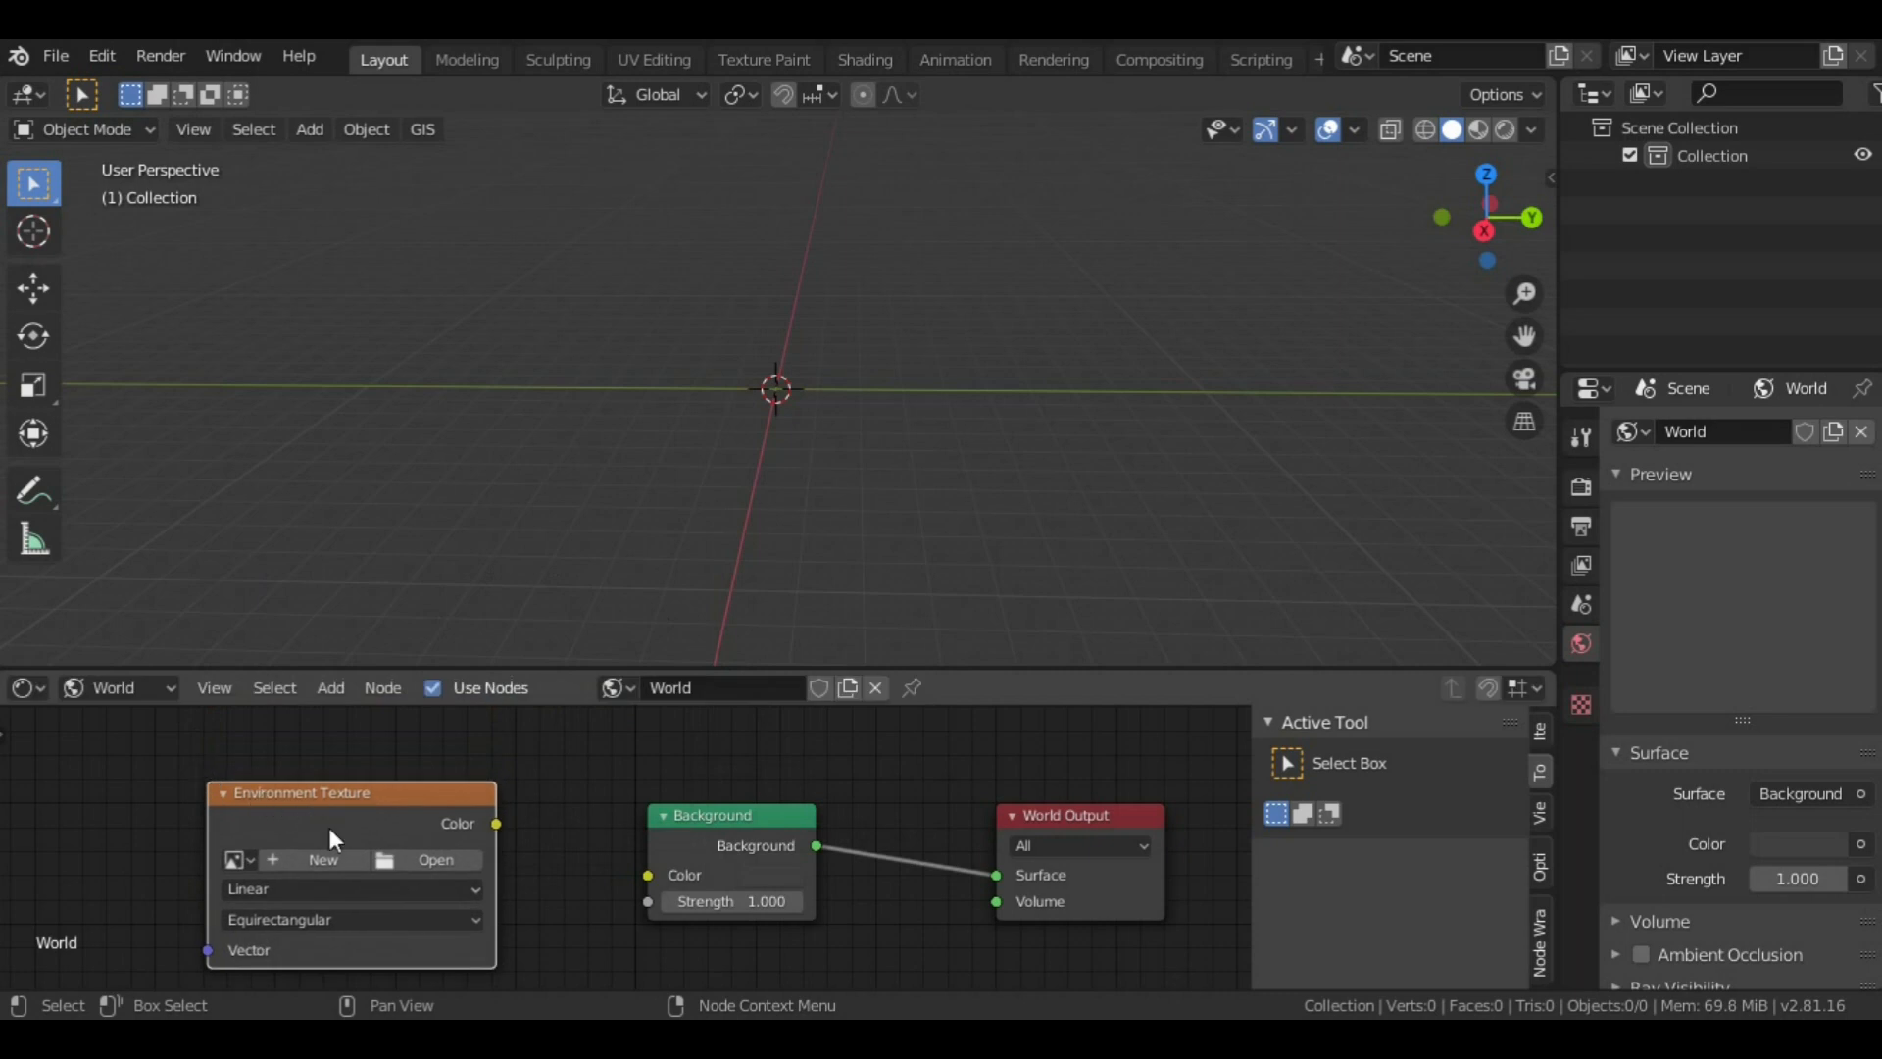
pyautogui.moveTo(496, 823); pyautogui.dragTo(638, 869)
pyautogui.scroll(3, 637, 798)
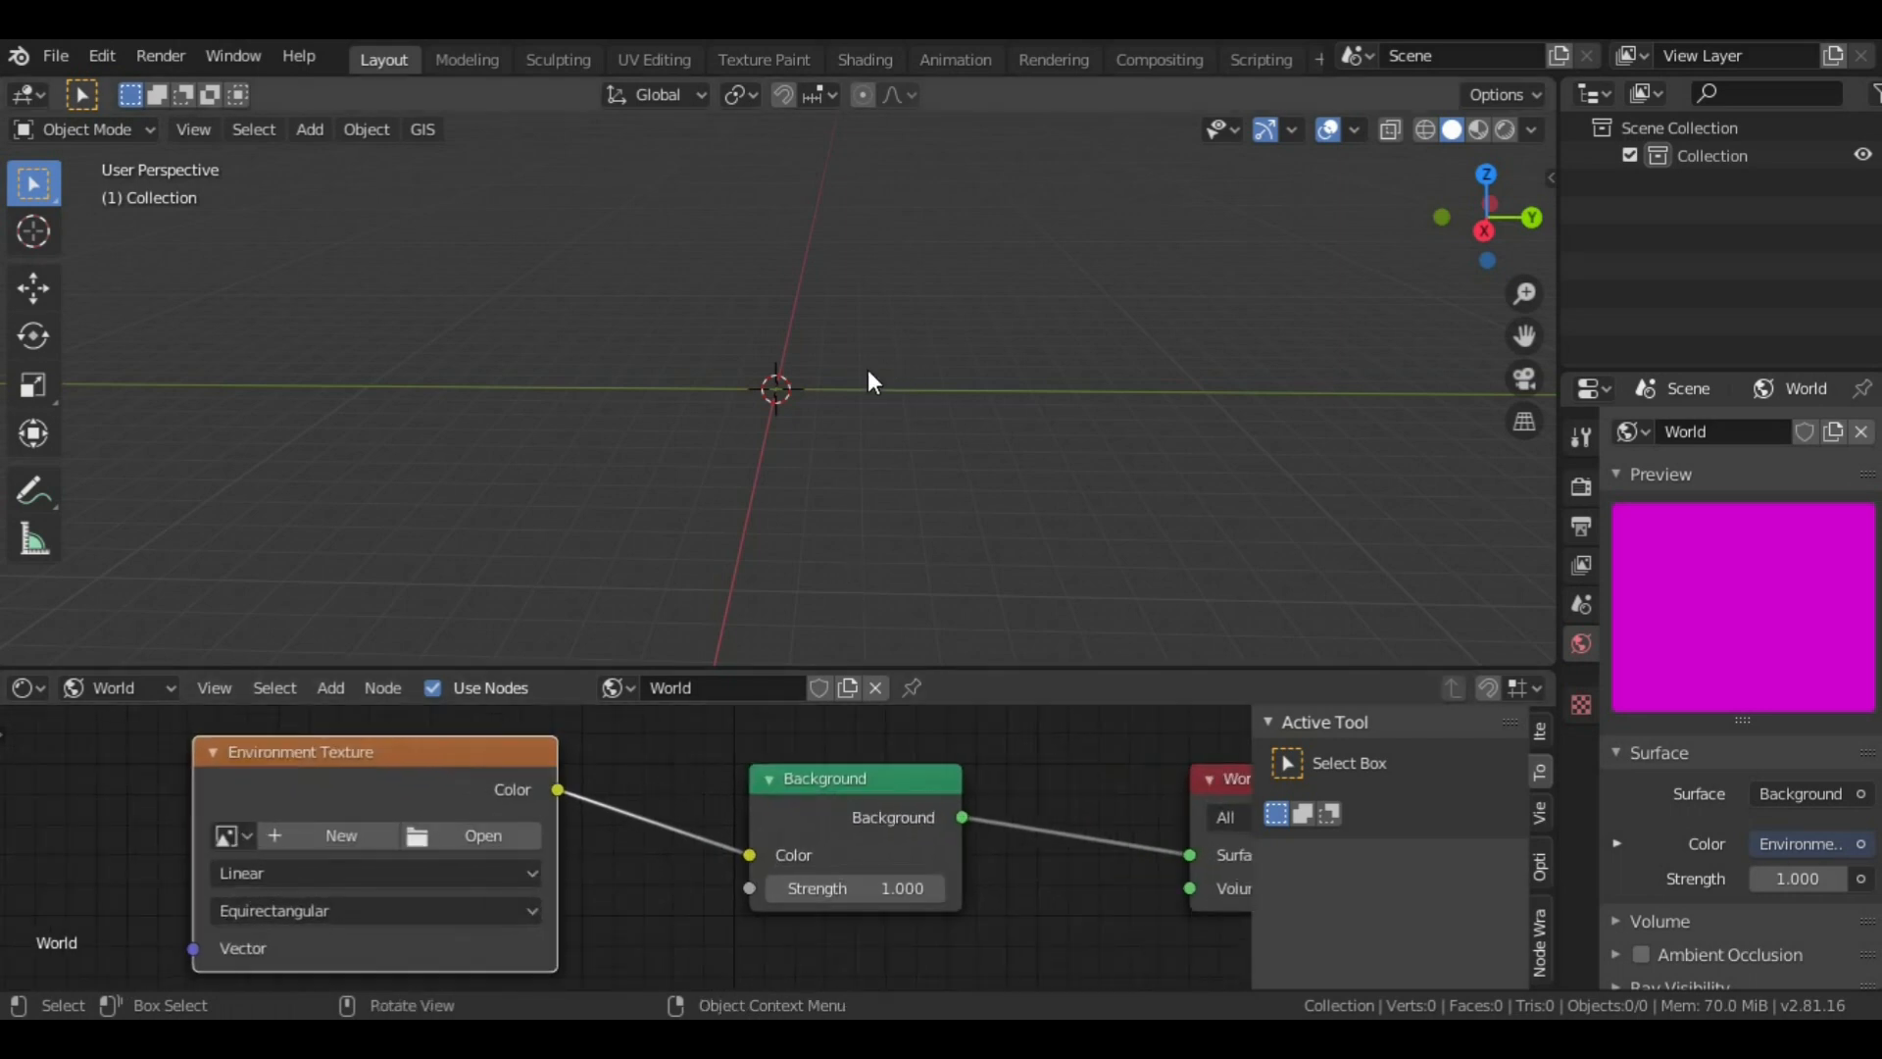
# Step: Load bergen_1k.hdr from the recent 1K folder into the Environment Texture node
pyautogui.click(496, 837)
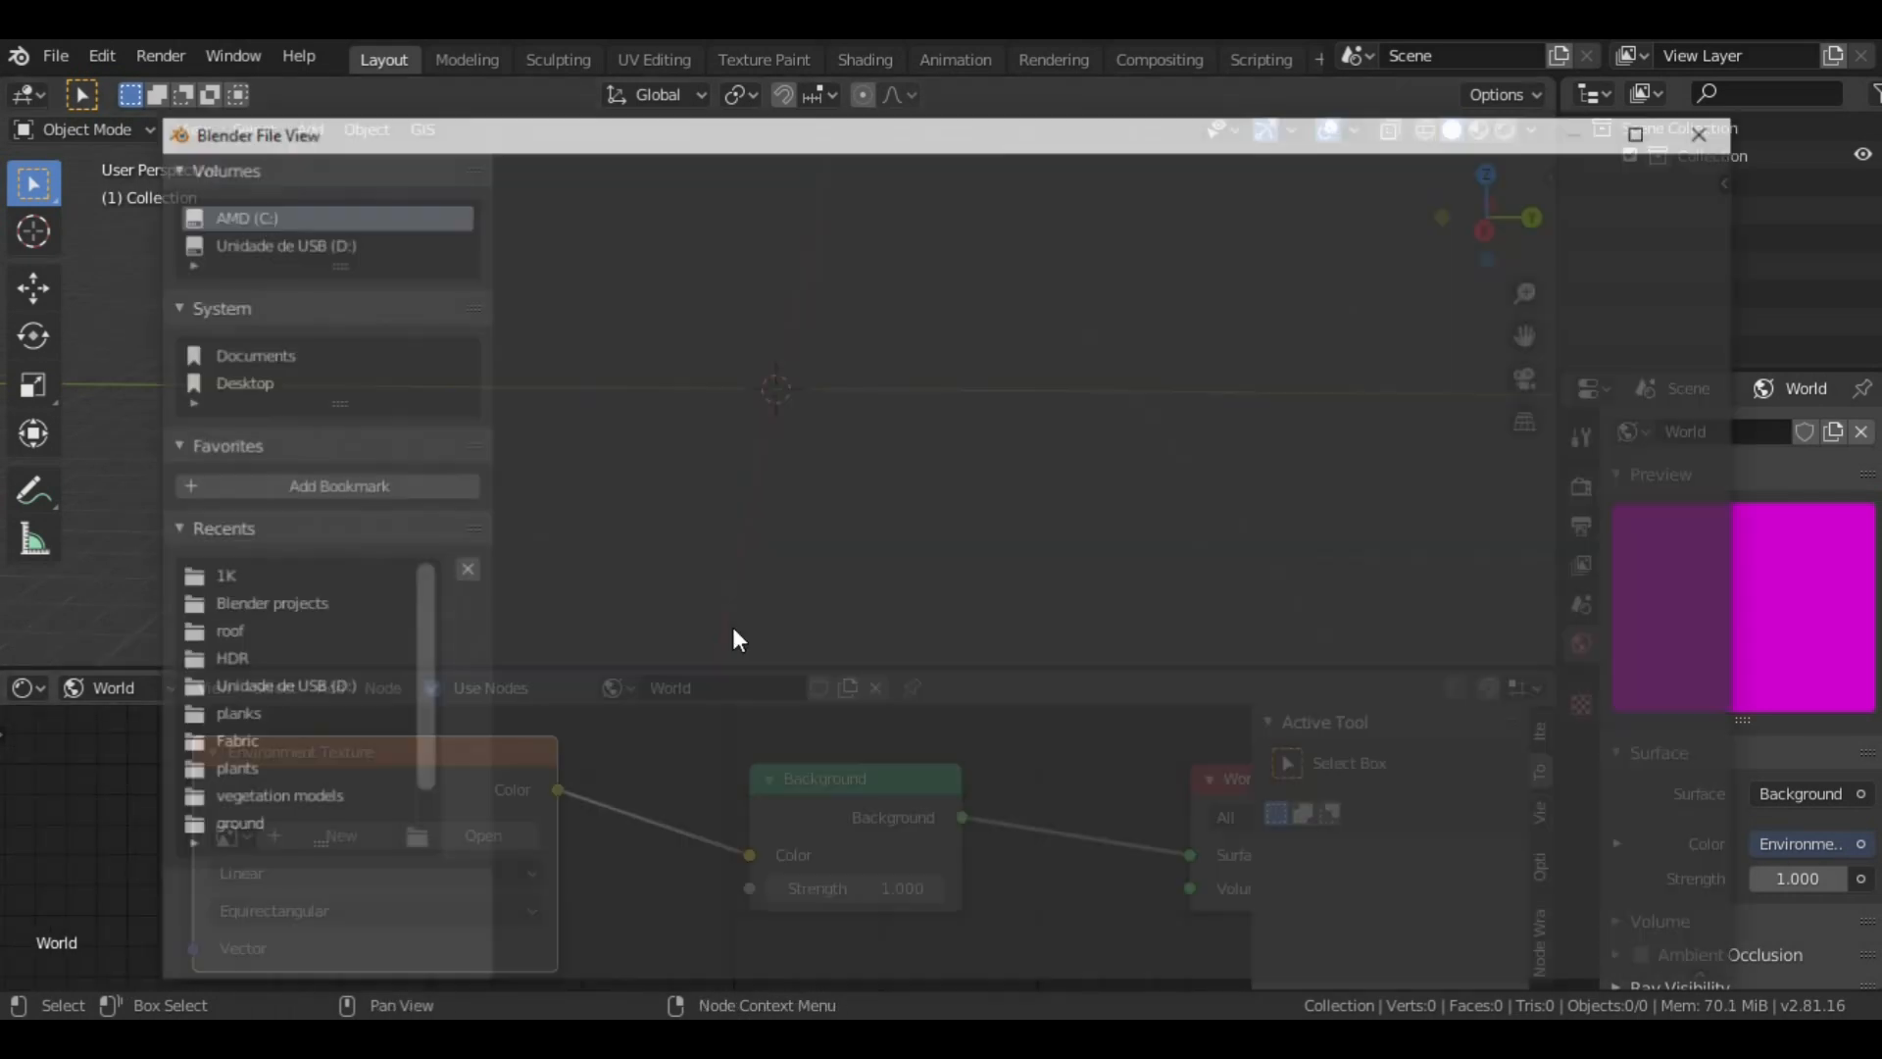
pyautogui.click(241, 355)
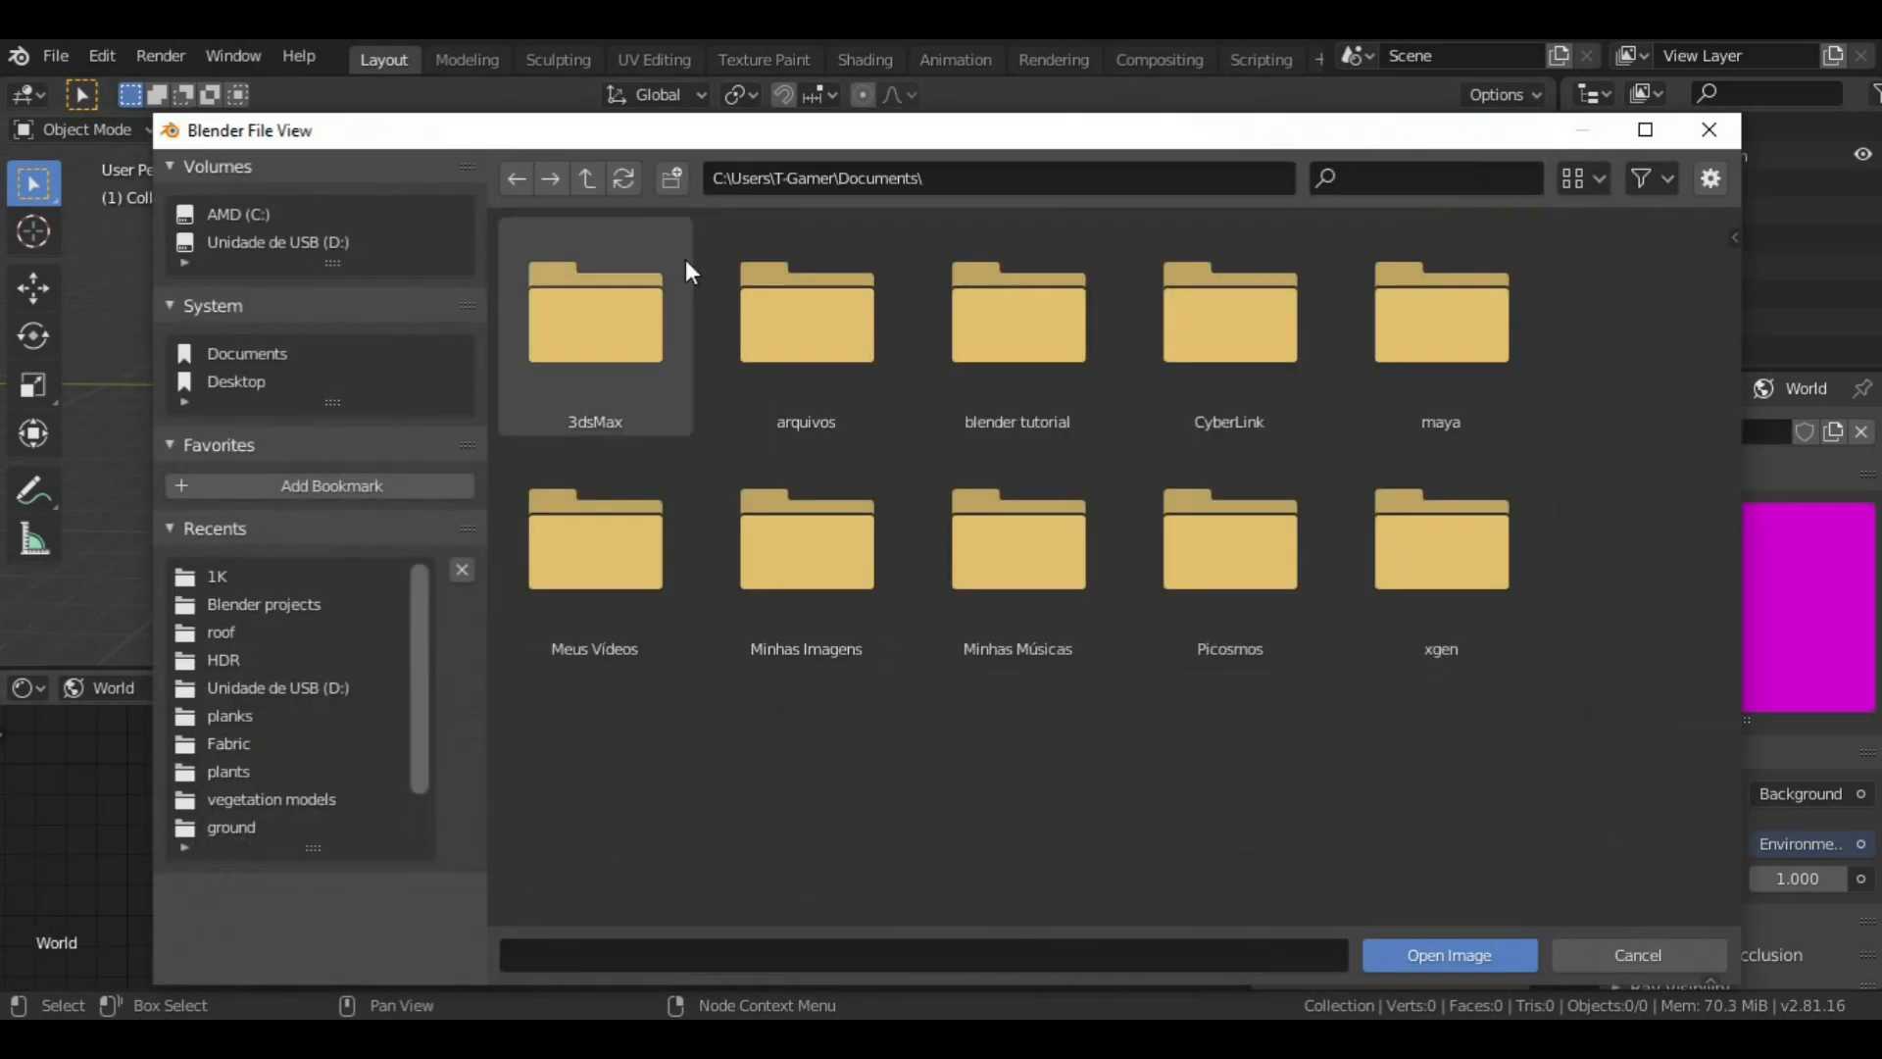
pyautogui.doubleClick(815, 304)
pyautogui.click(226, 576)
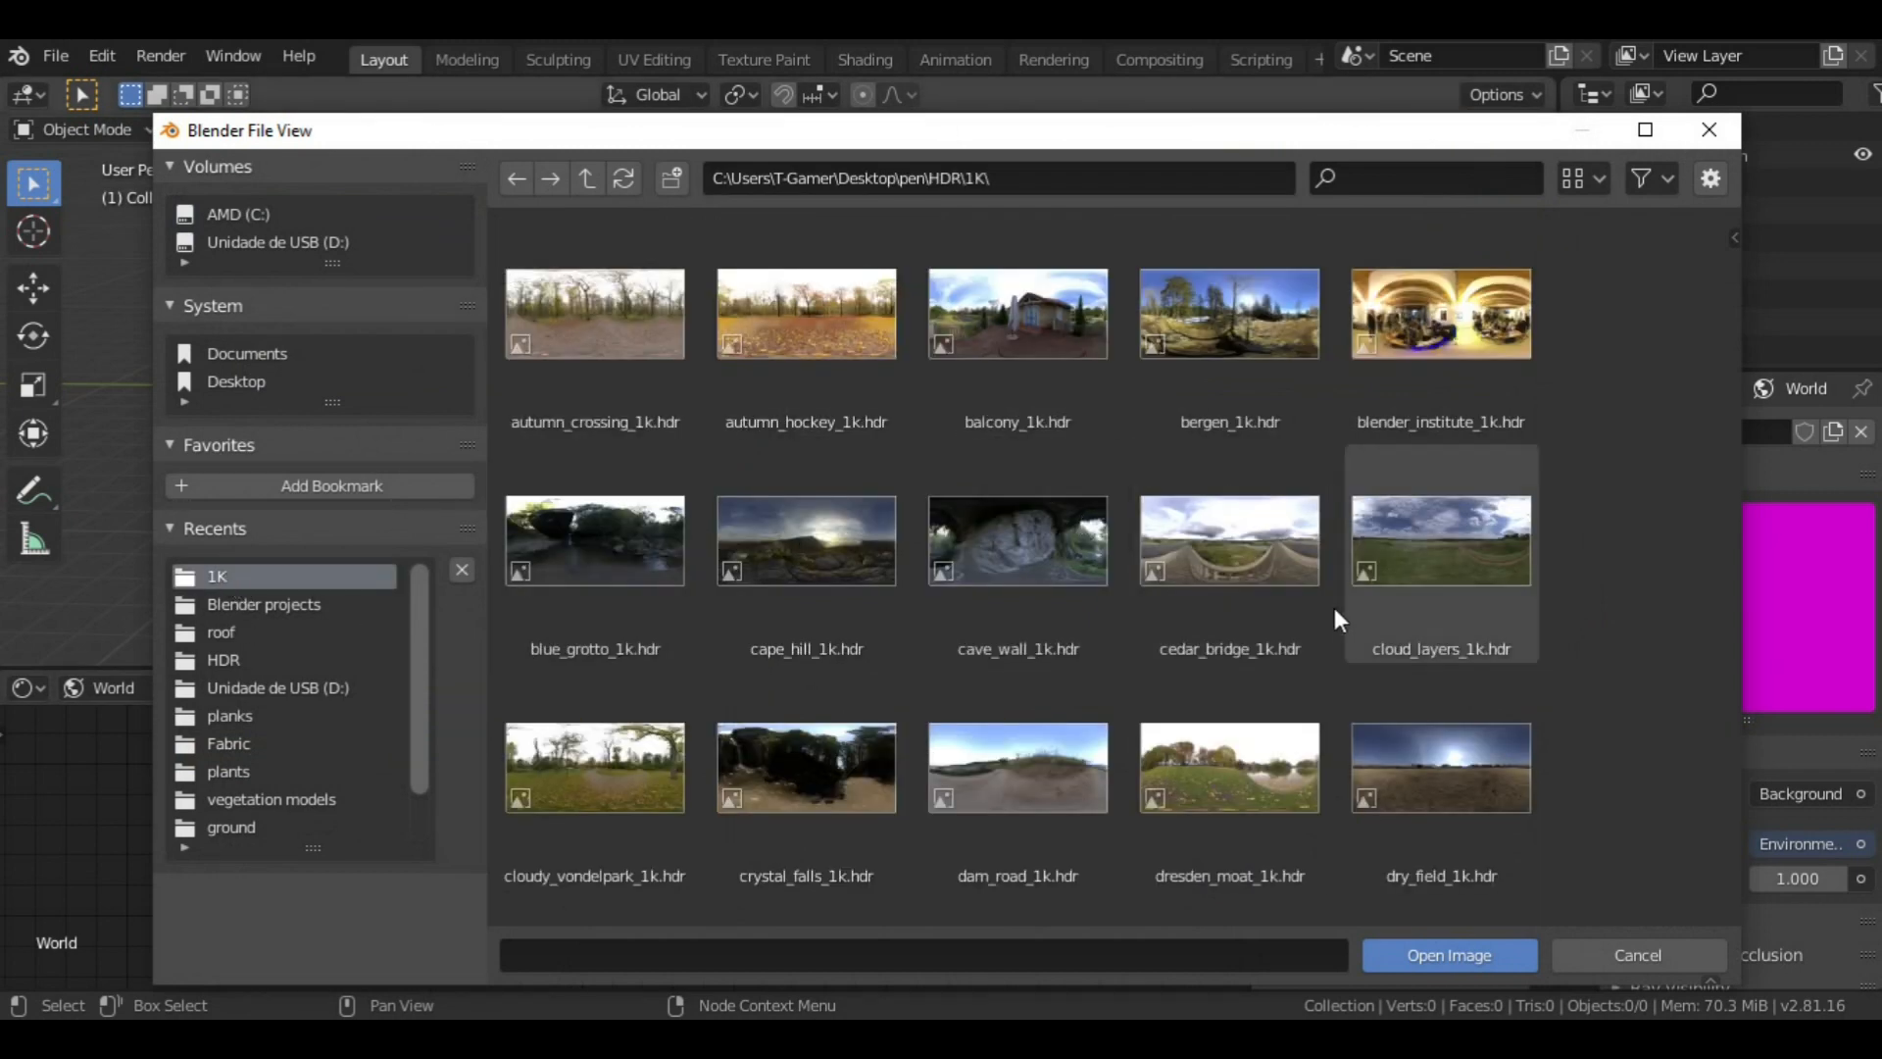
pyautogui.doubleClick(1225, 353)
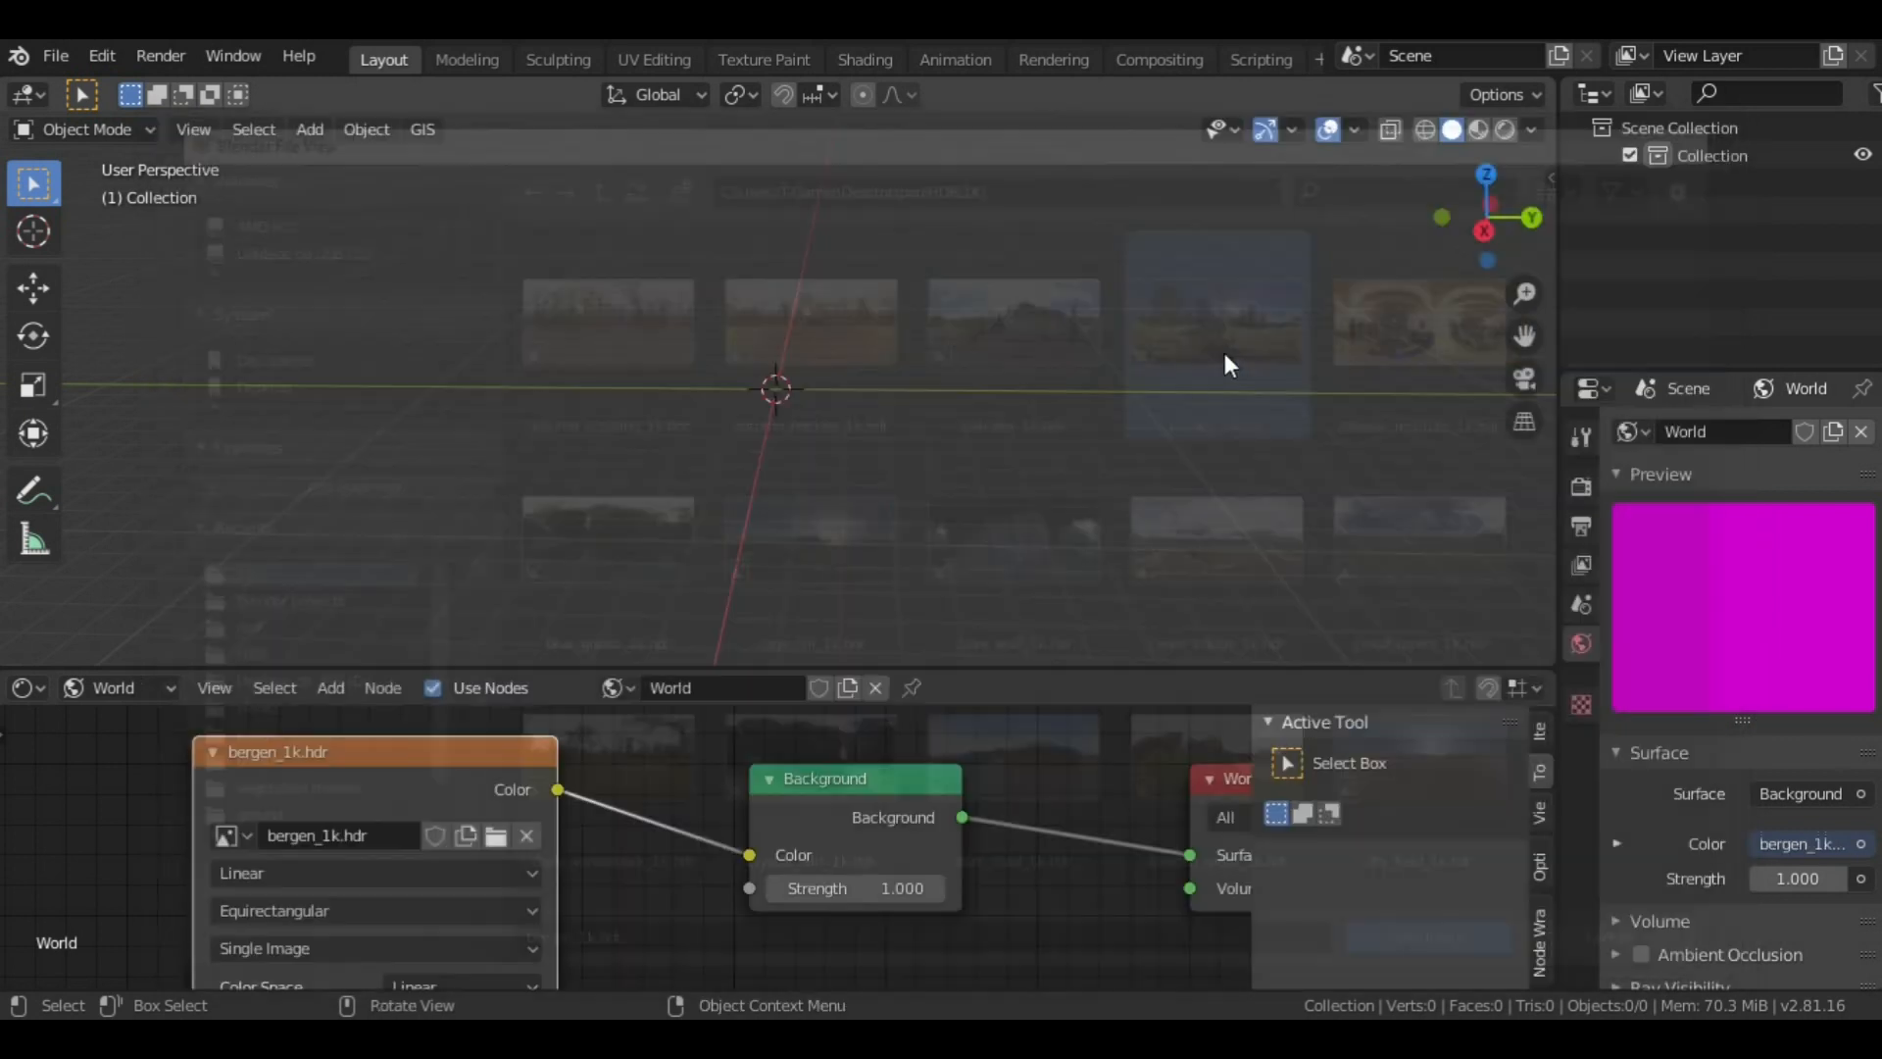
# Step: Preview the HDRI environment in rendered viewport shading from several angles, and return the viewport to solid shading
pyautogui.scroll(-1, 622, 810)
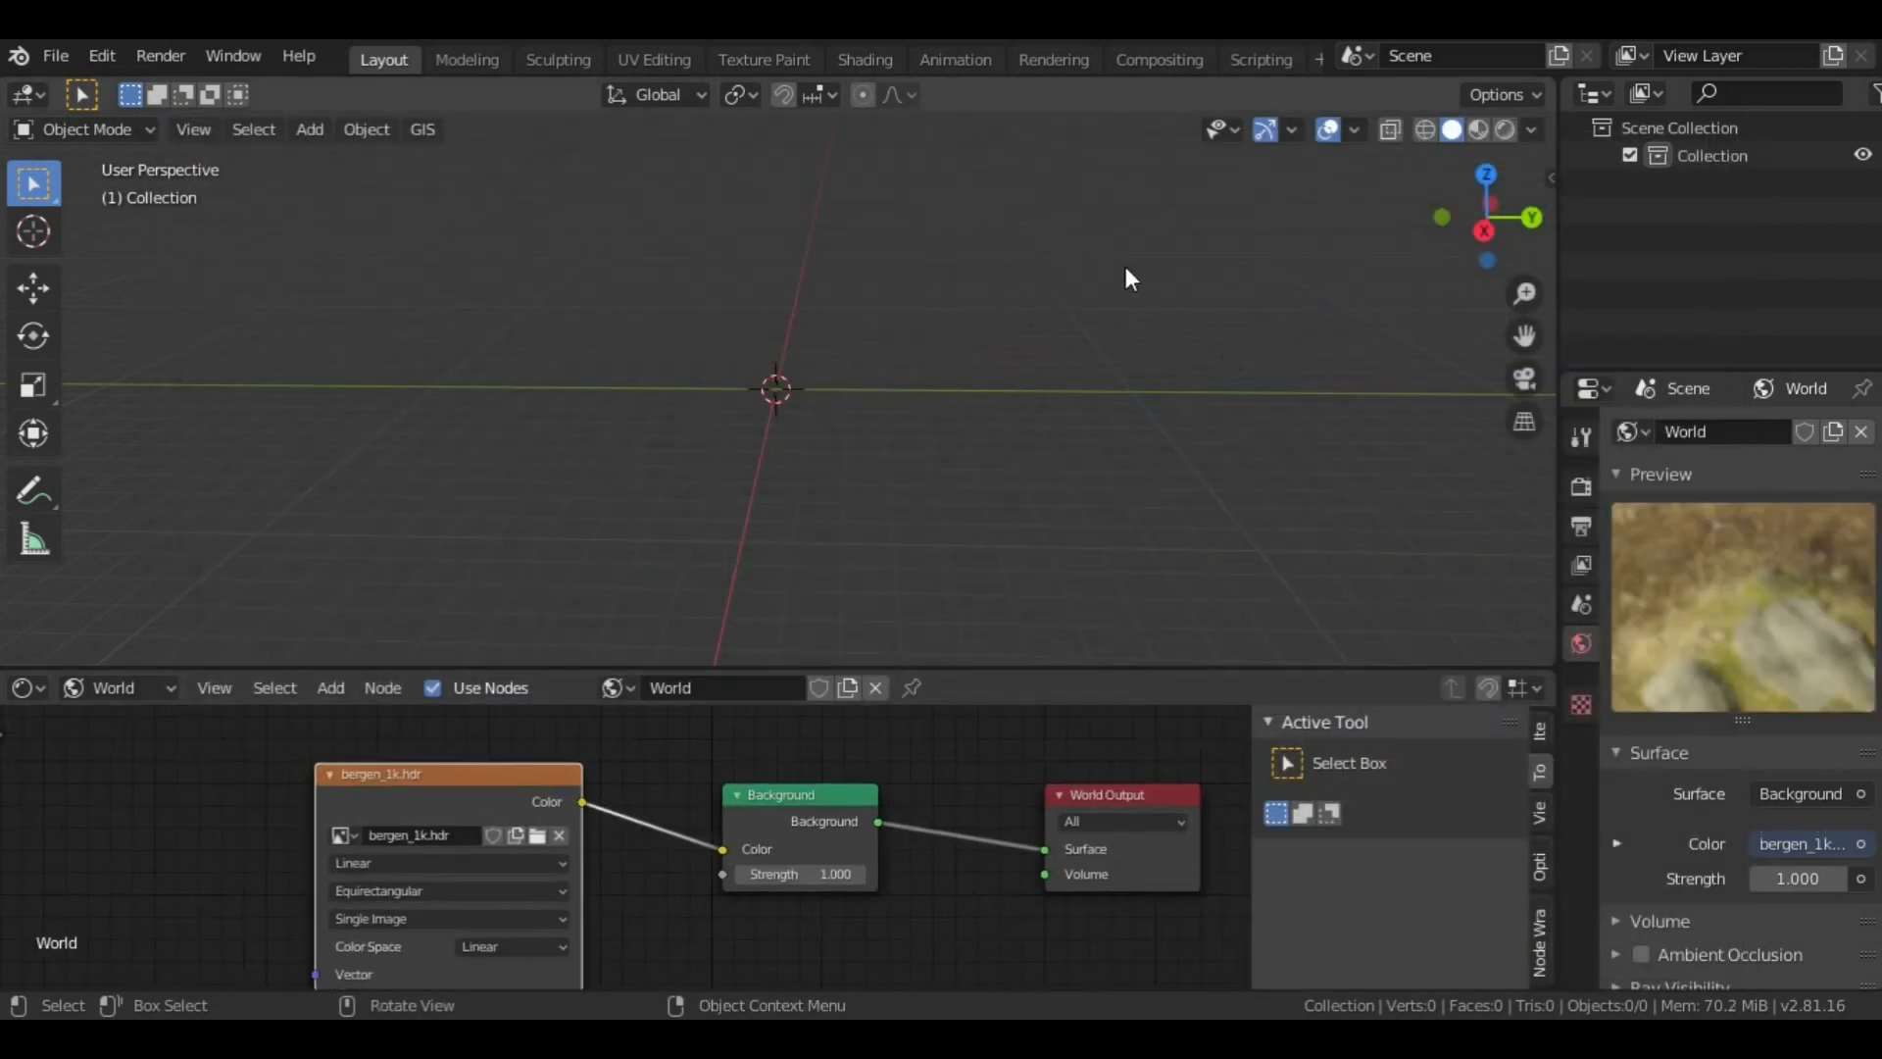
pyautogui.click(1508, 131)
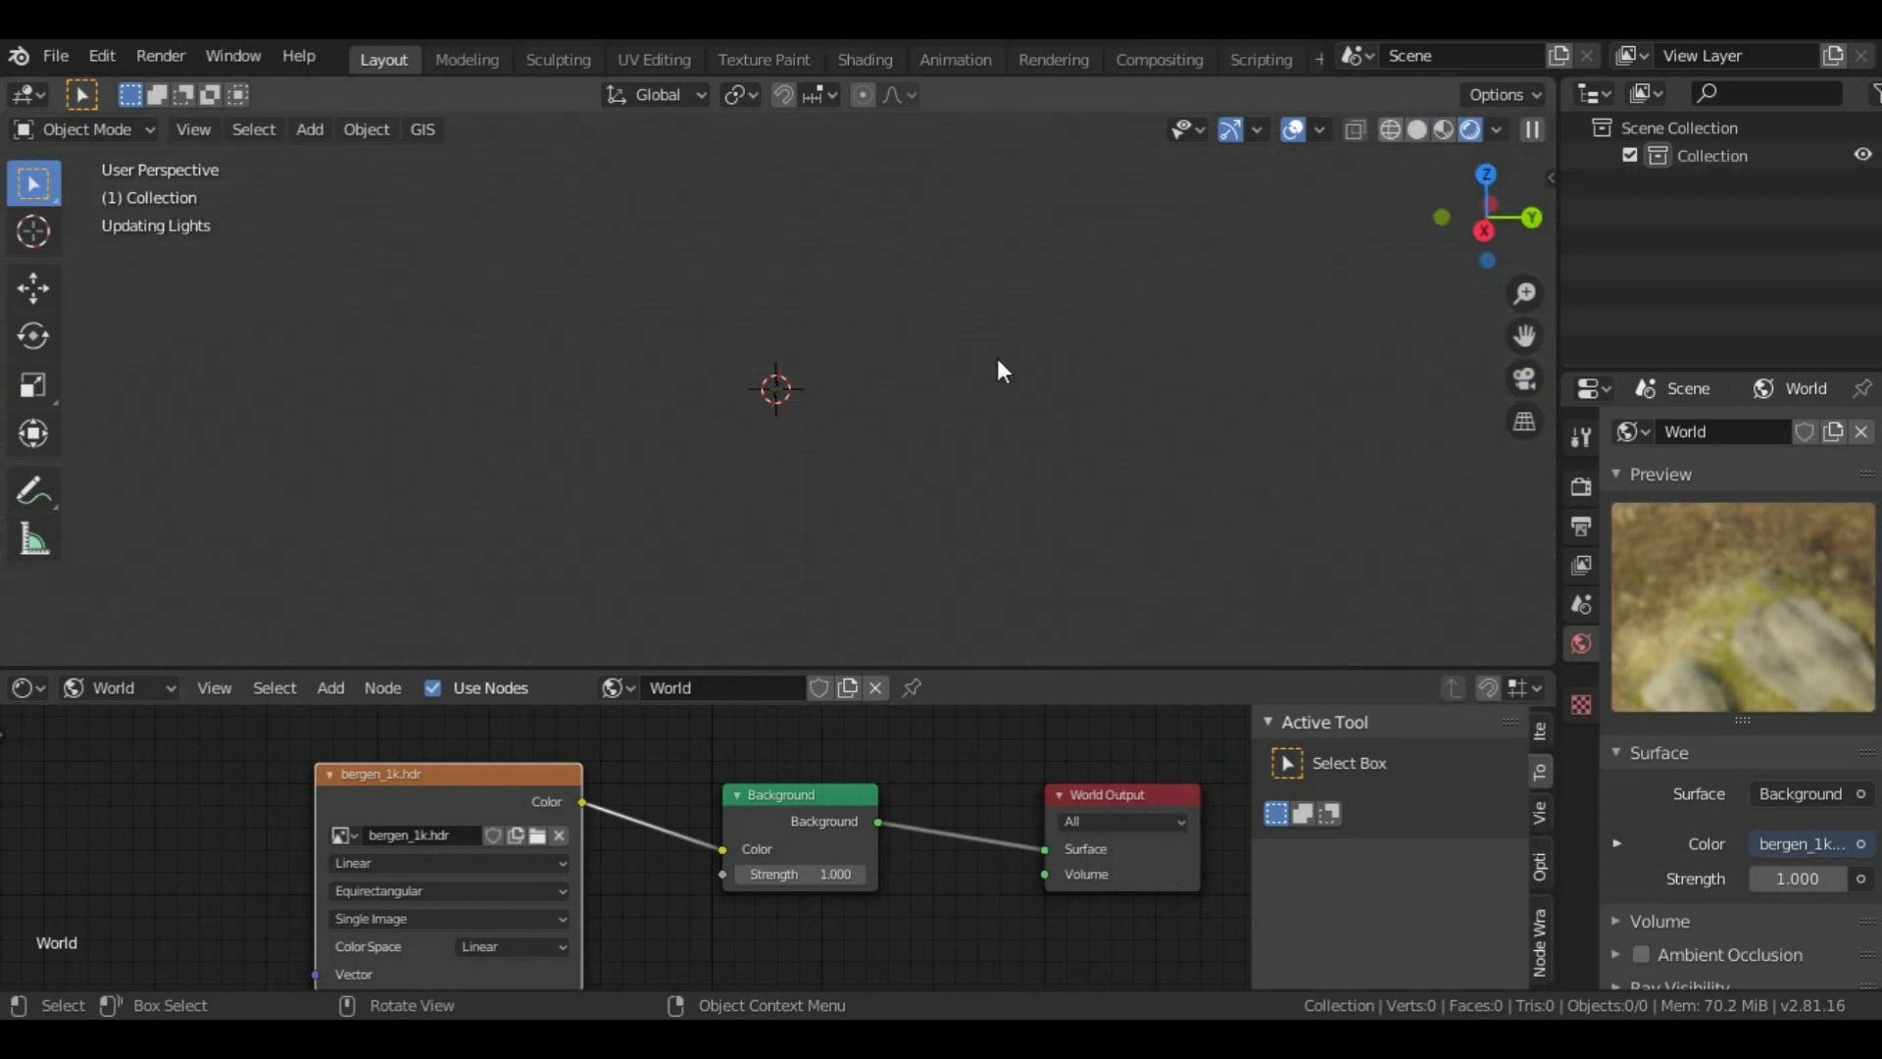
pyautogui.moveTo(854, 443); pyautogui.dragTo(944, 308, button='middle')
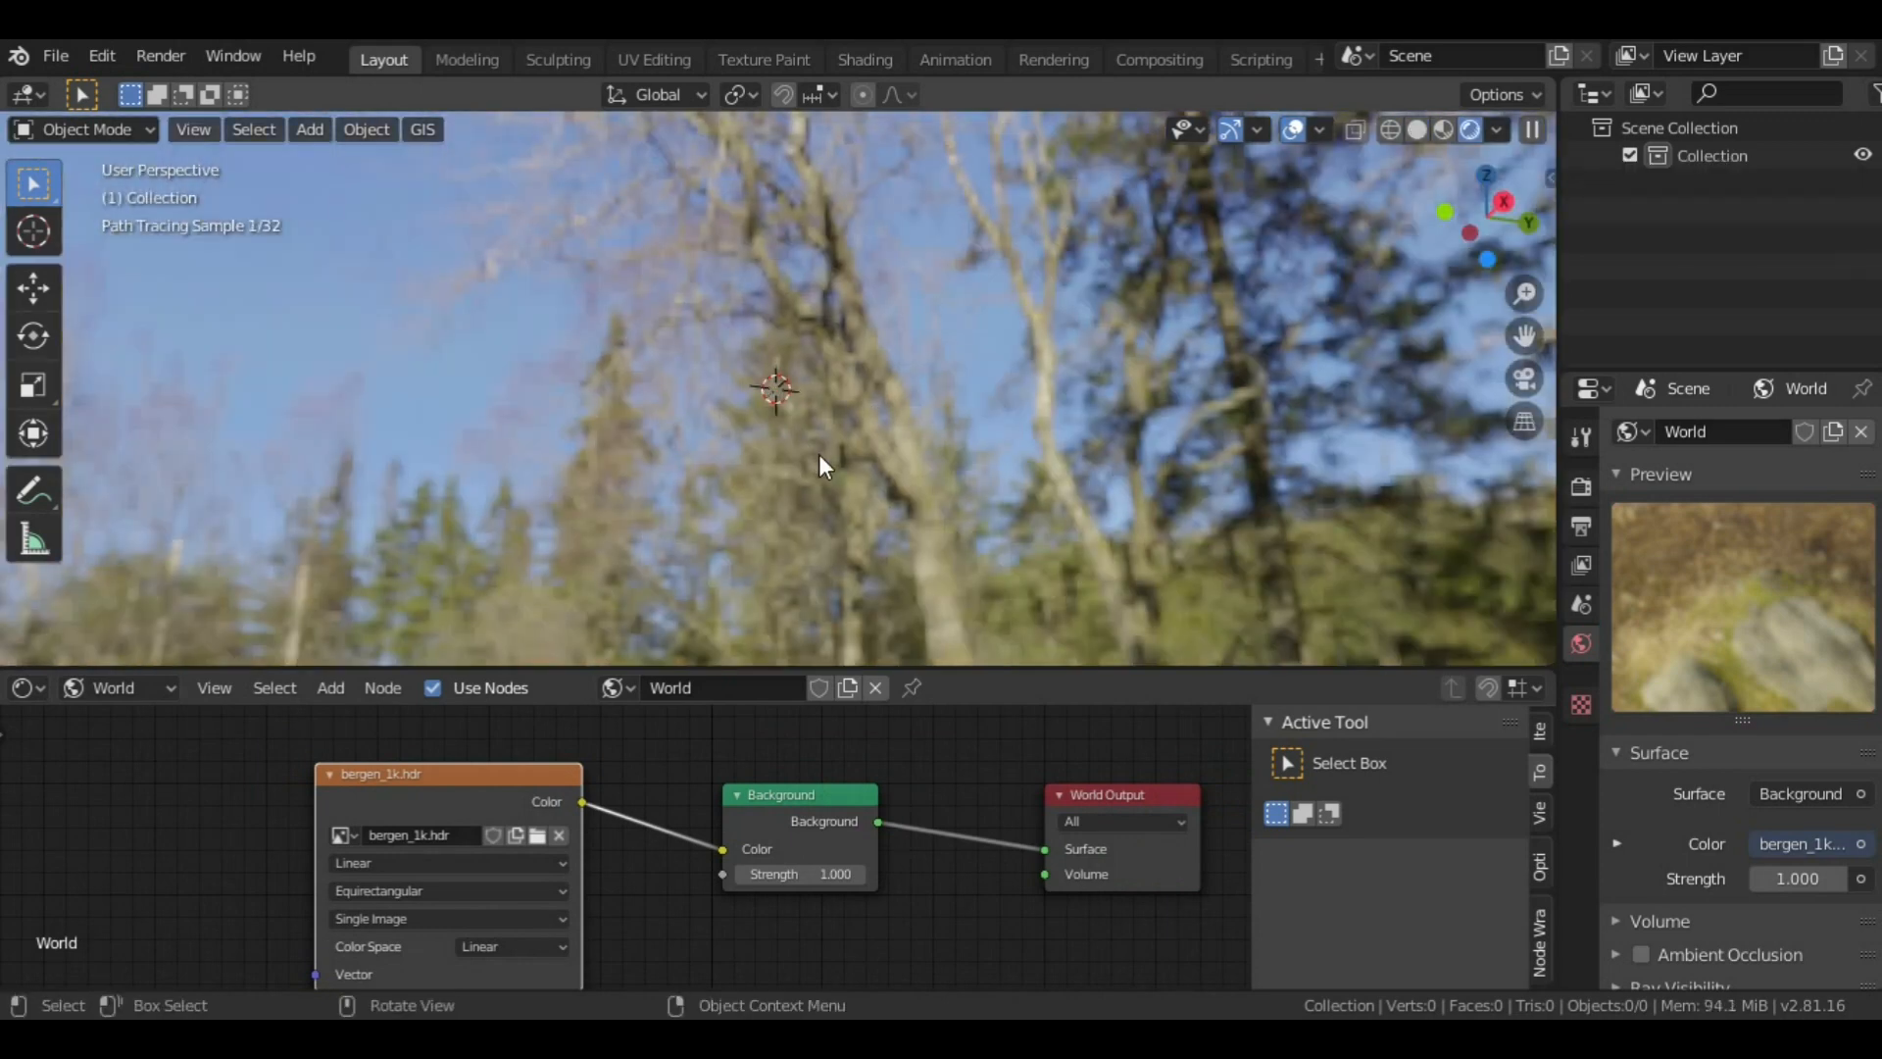
pyautogui.moveTo(820, 451); pyautogui.dragTo(817, 620, button='middle')
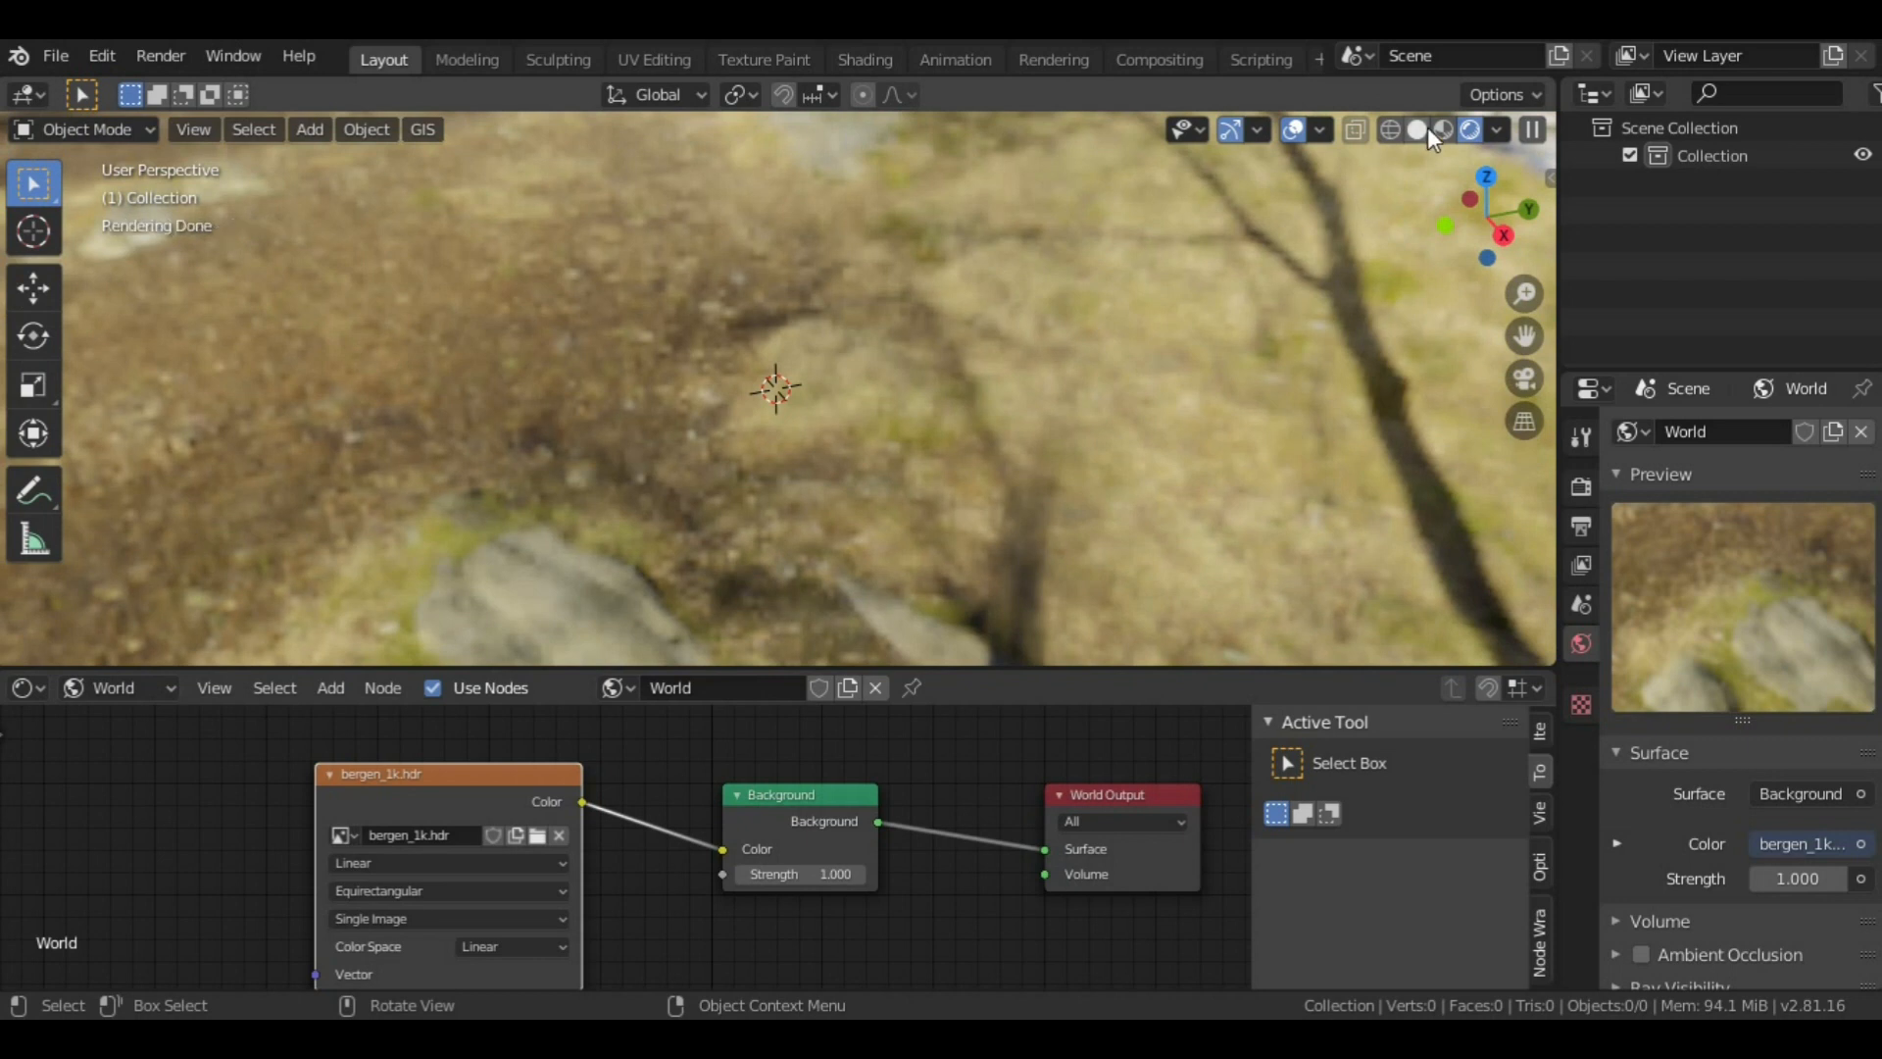
pyautogui.click(1427, 126)
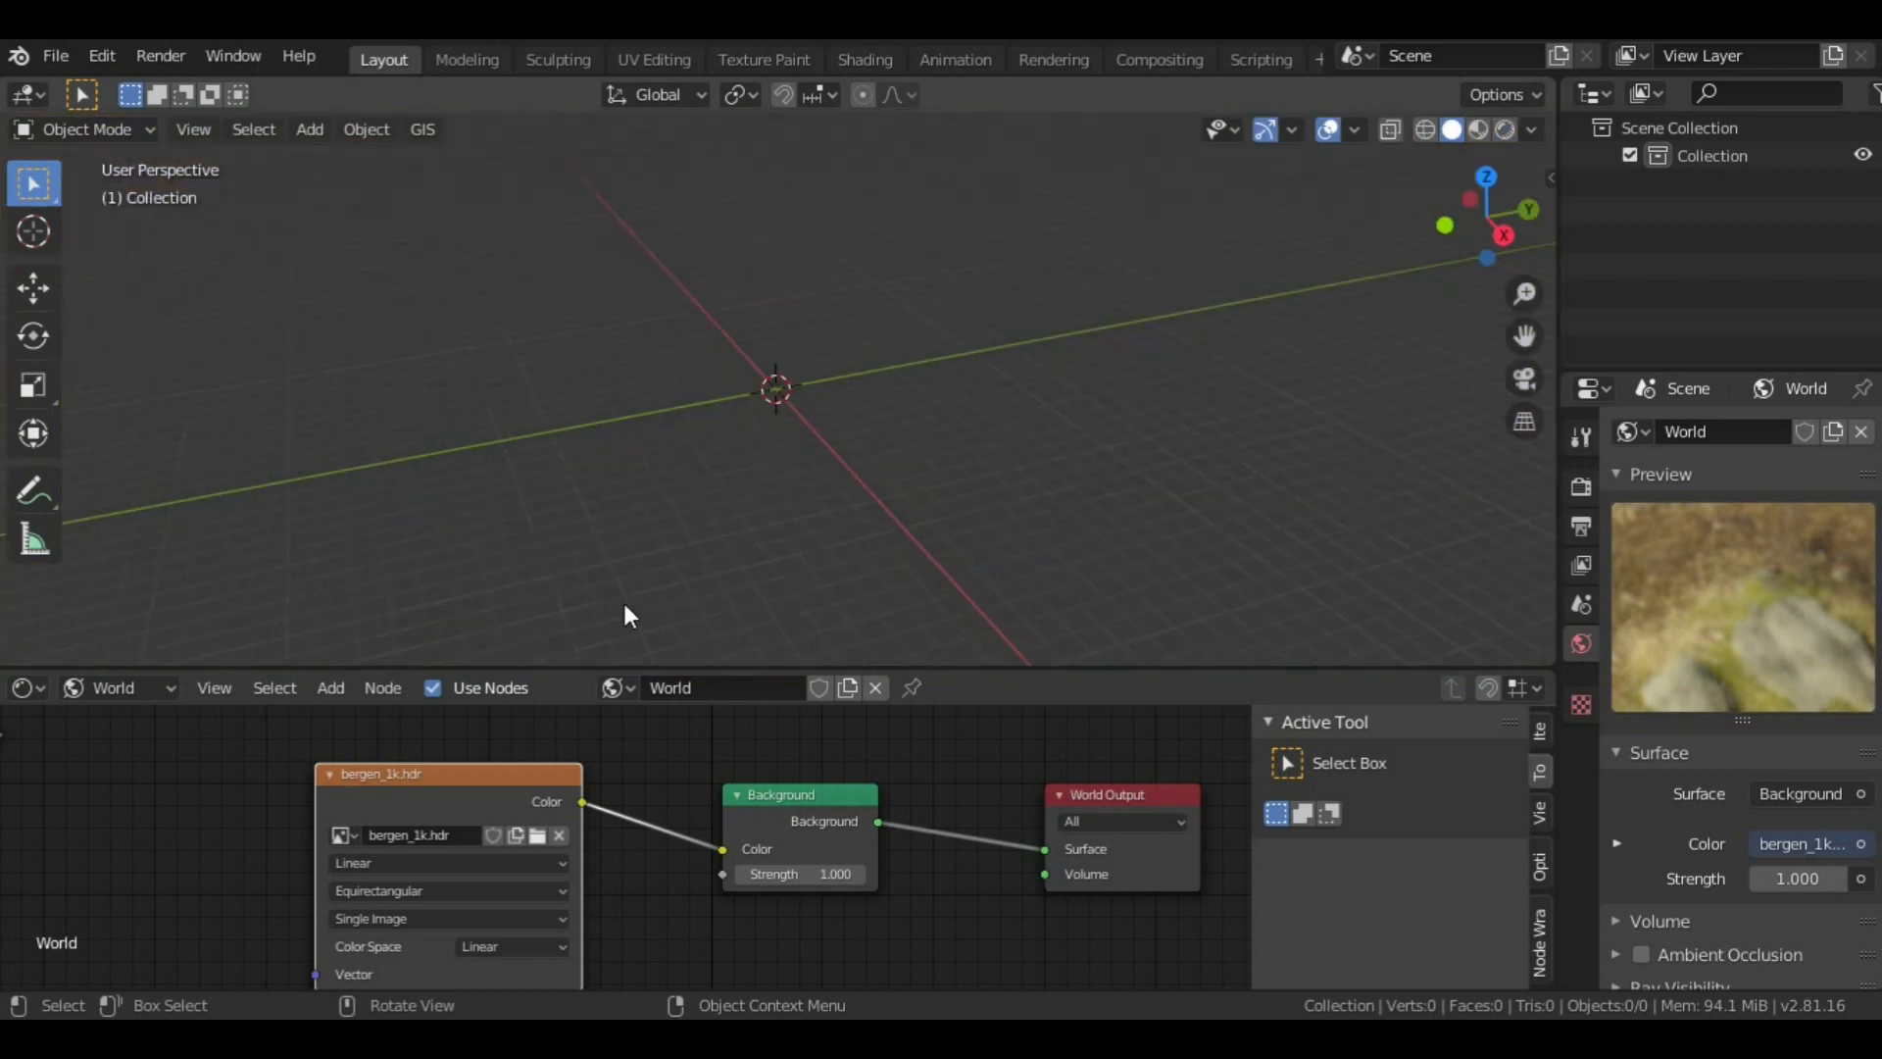
# Step: Search the add-ons in the preferences for "wran" to check that Node Wrangler is enabled, and close the preferences
pyautogui.moveTo(623, 811); pyautogui.dragTo(750, 783, button='middle')
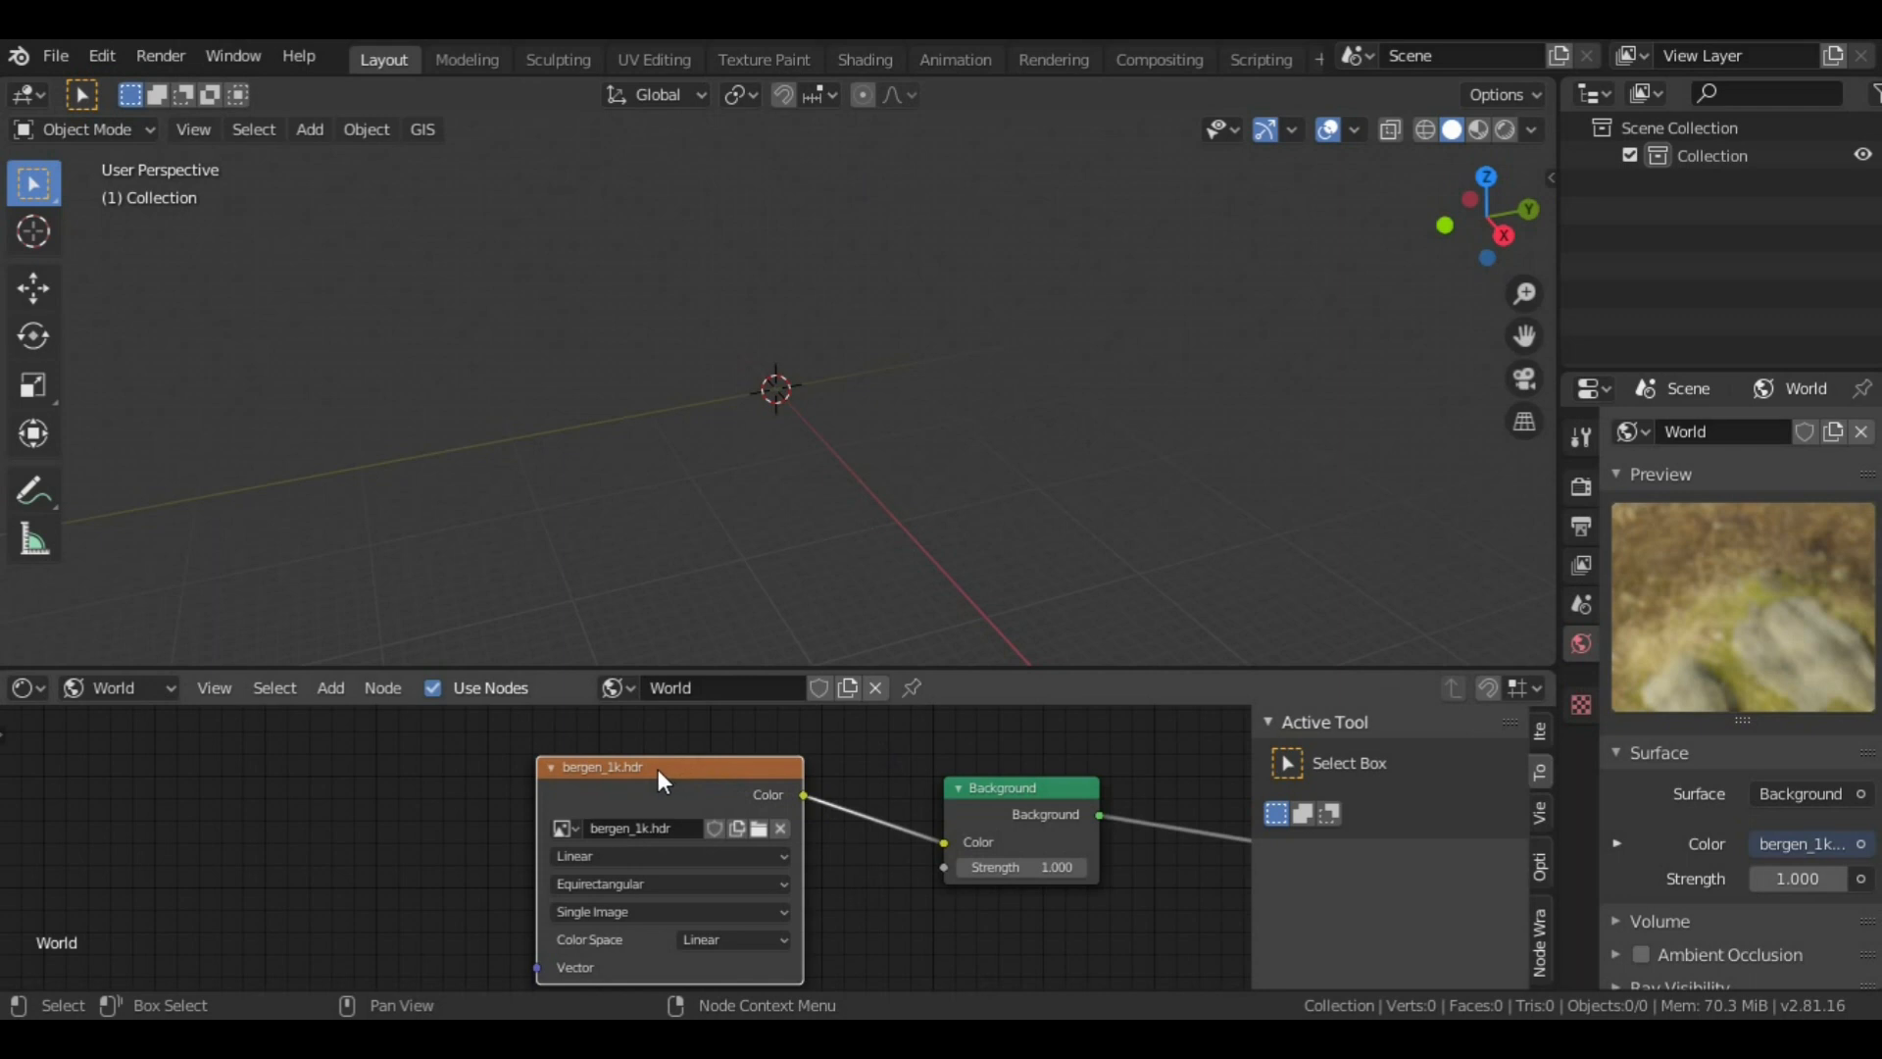
pyautogui.click(104, 57)
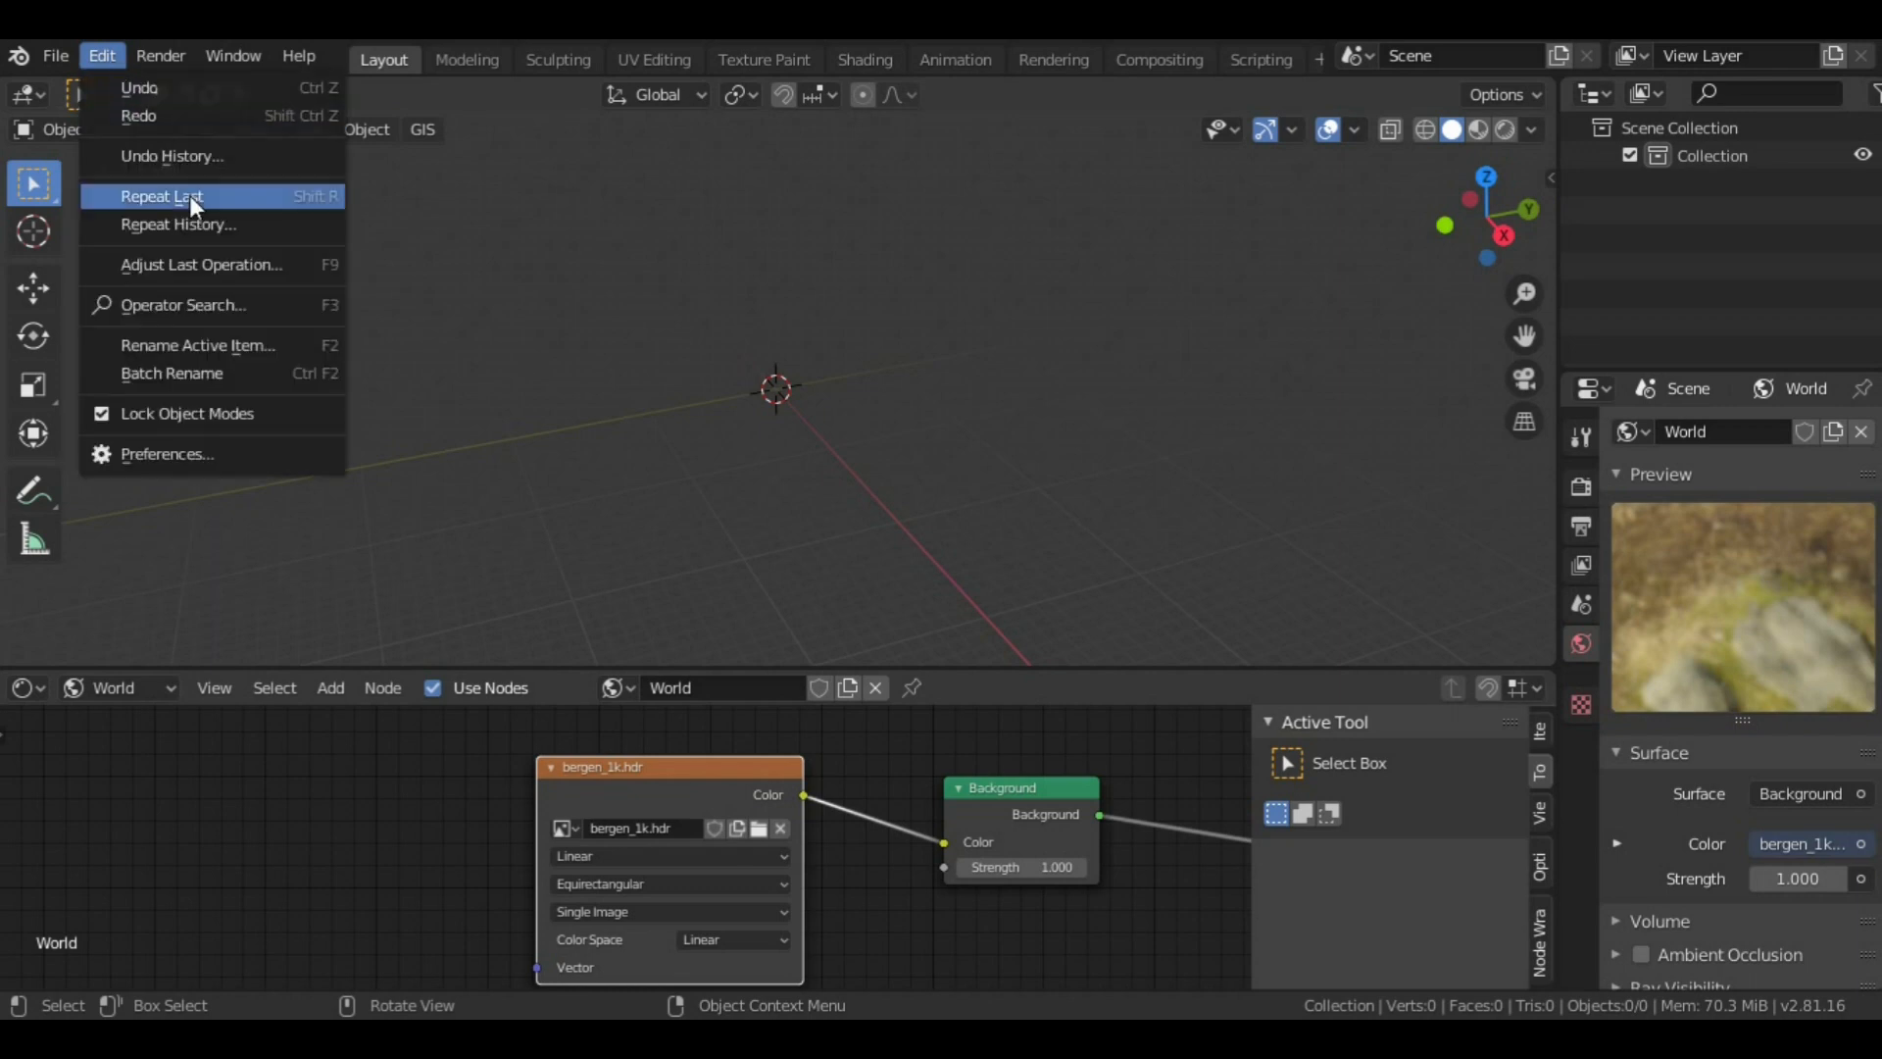
pyautogui.click(177, 453)
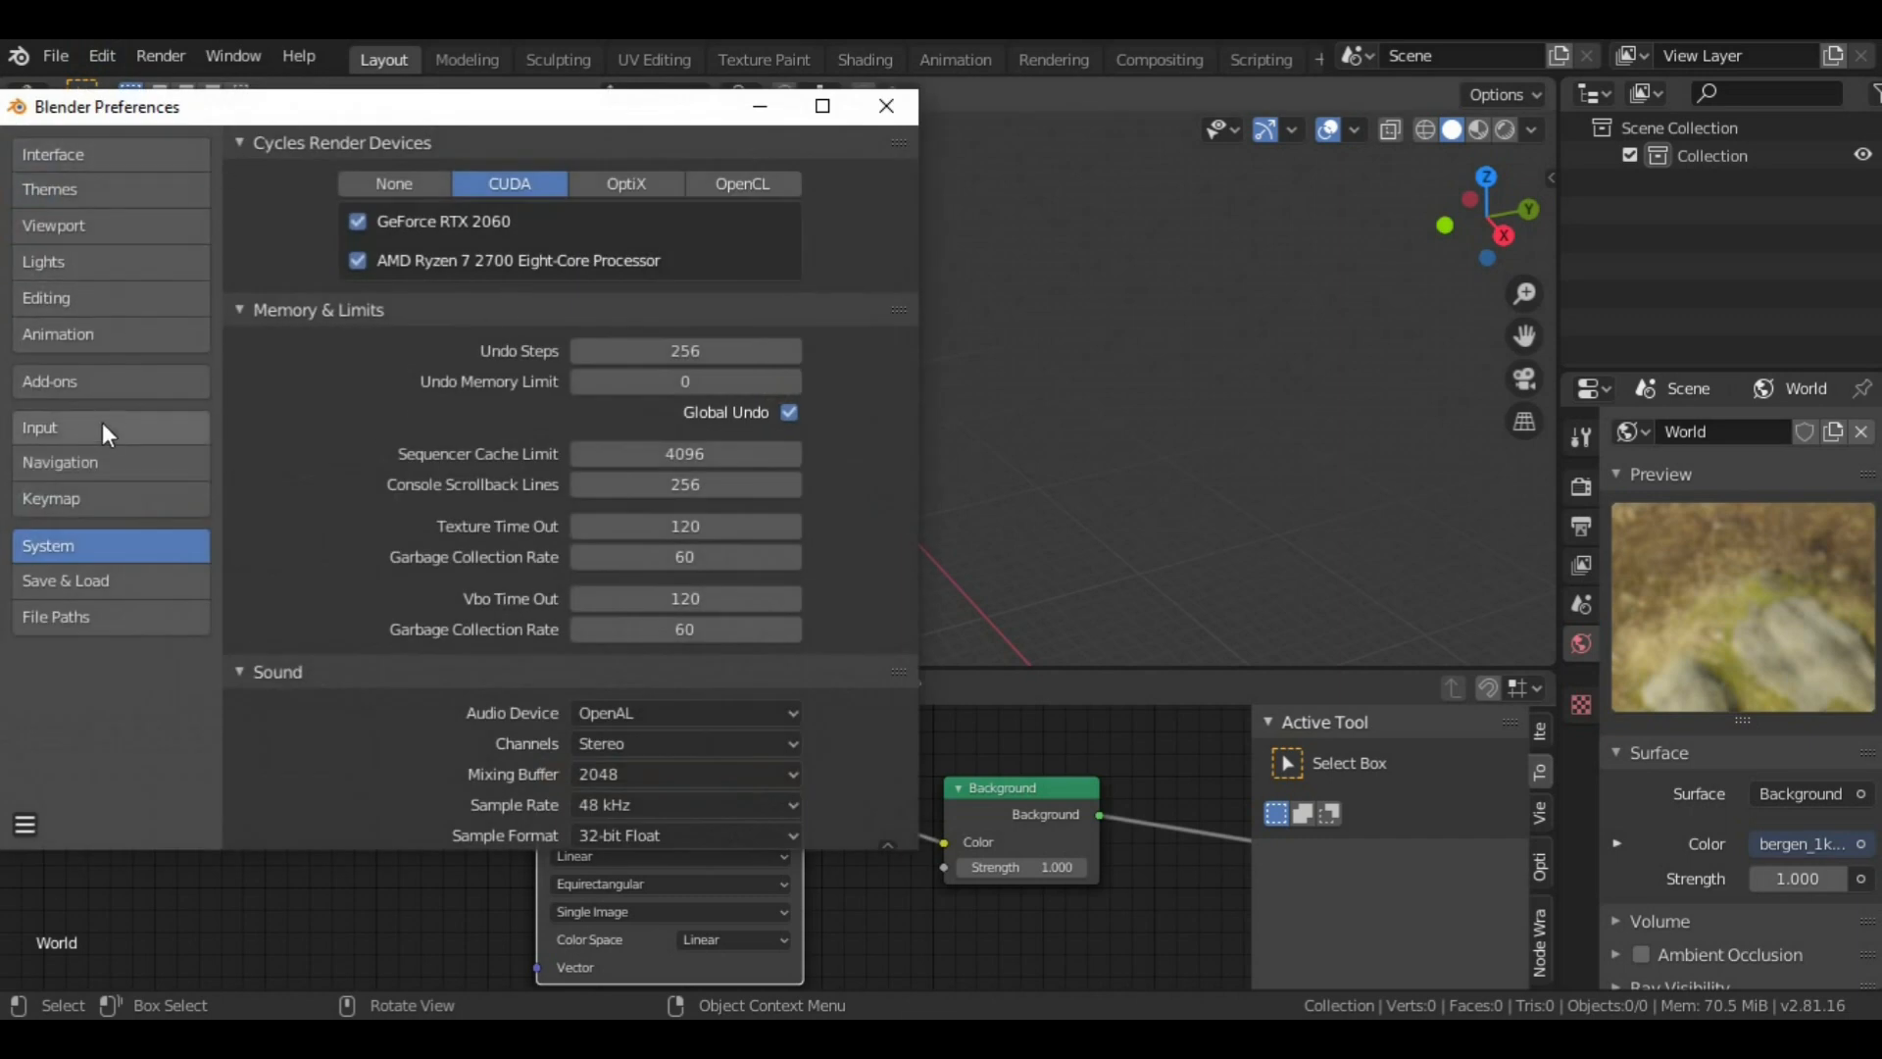
pyautogui.click(69, 380)
pyautogui.click(757, 177)
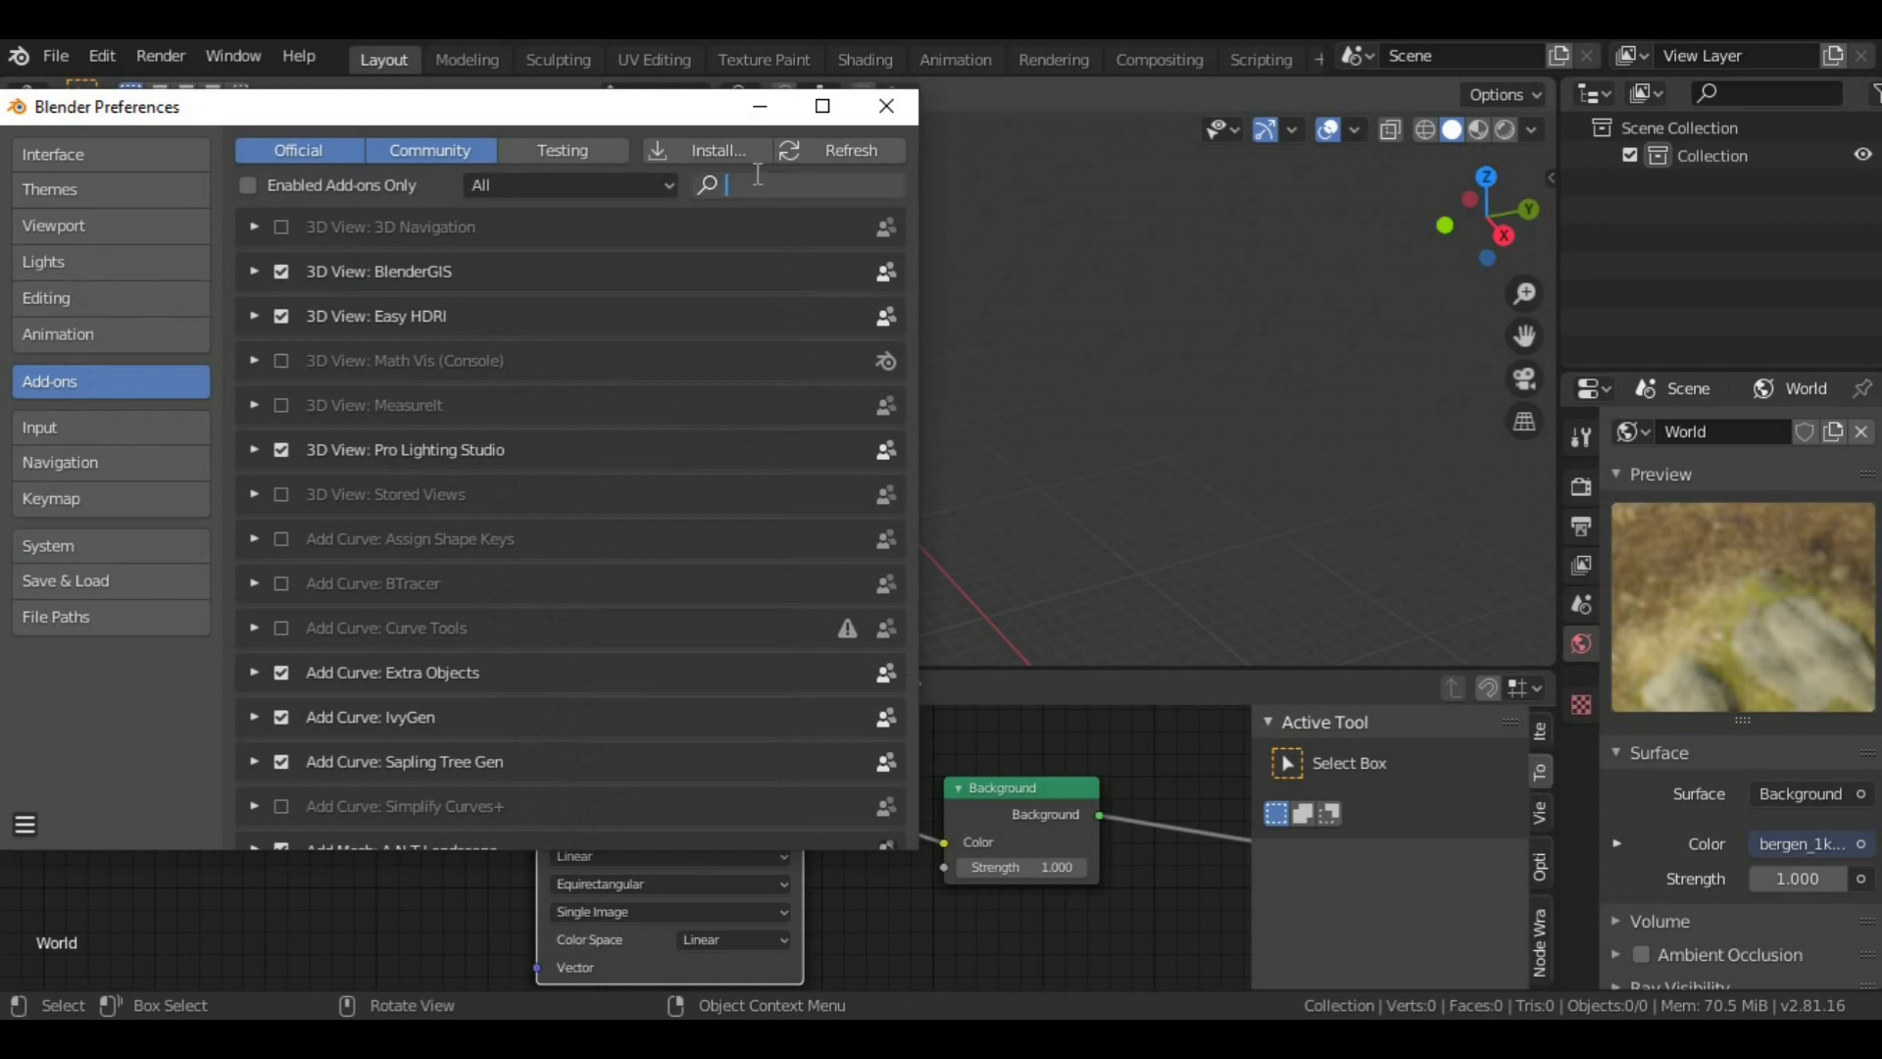
pyautogui.write('wran')
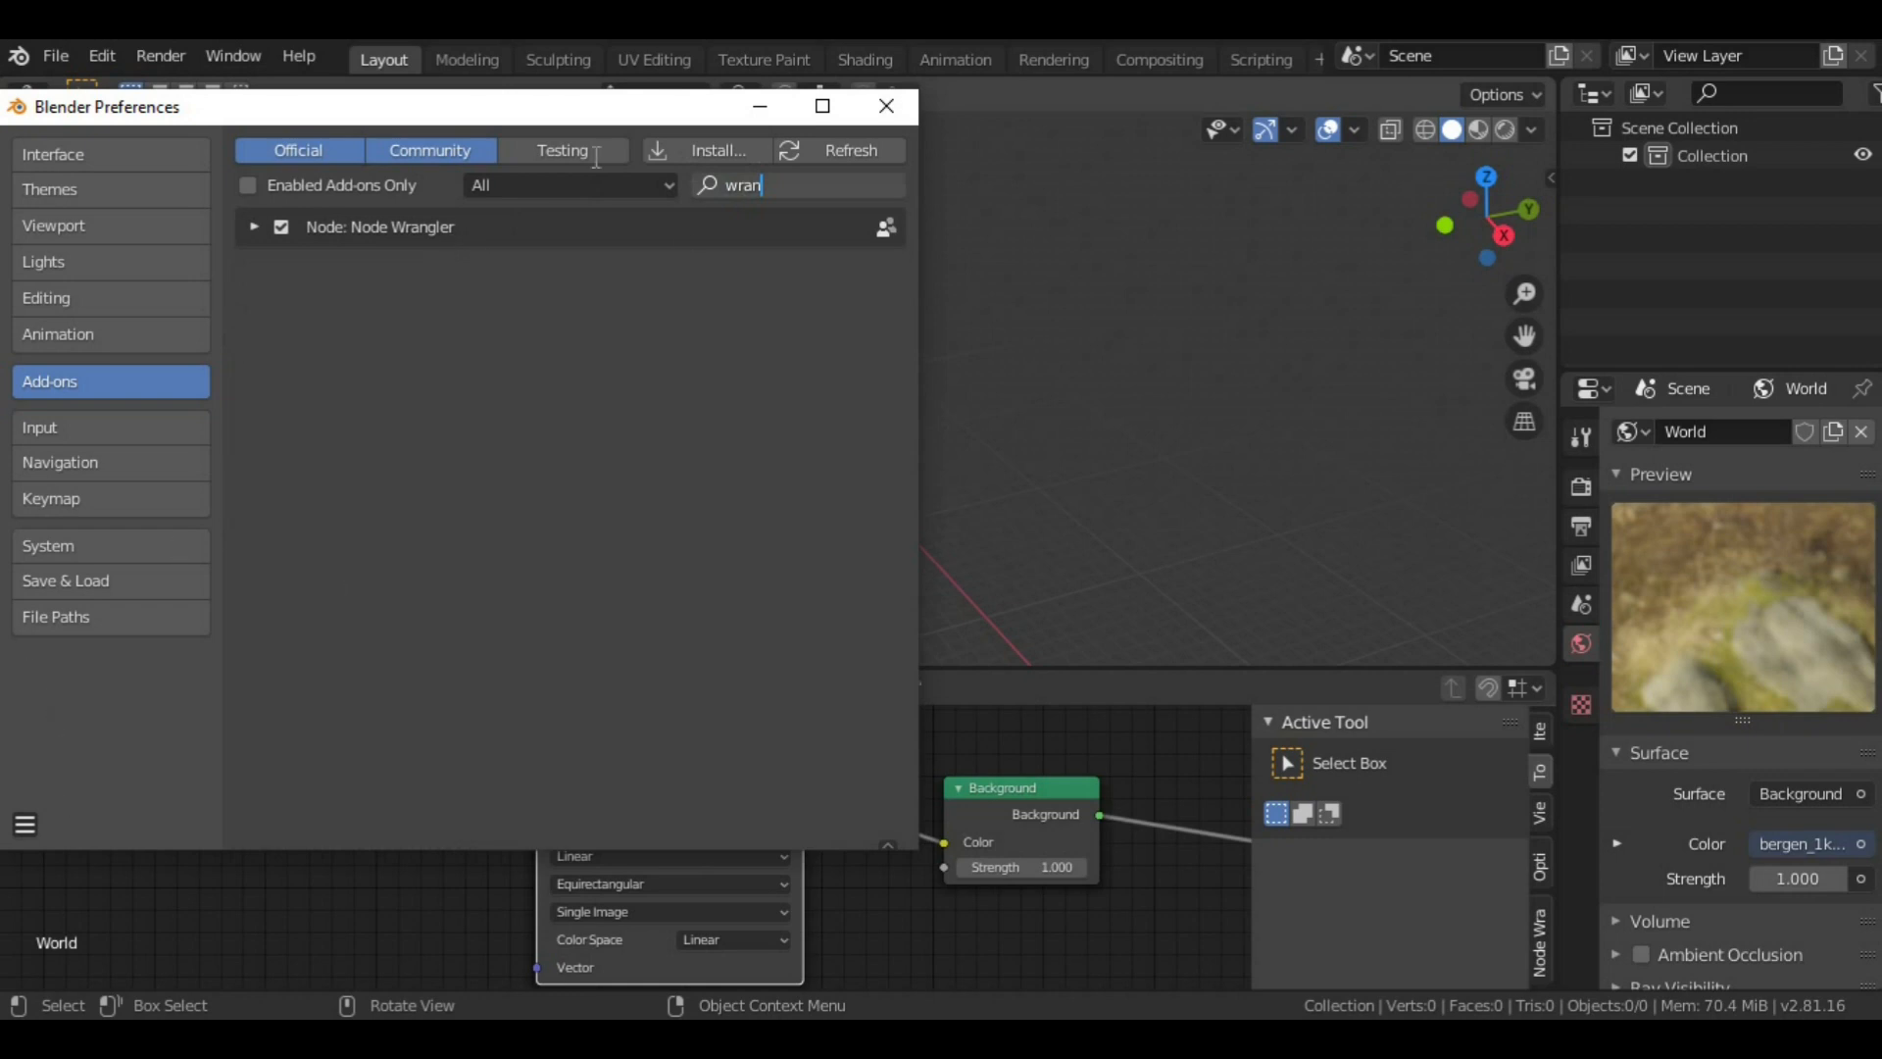
pyautogui.click(24, 824)
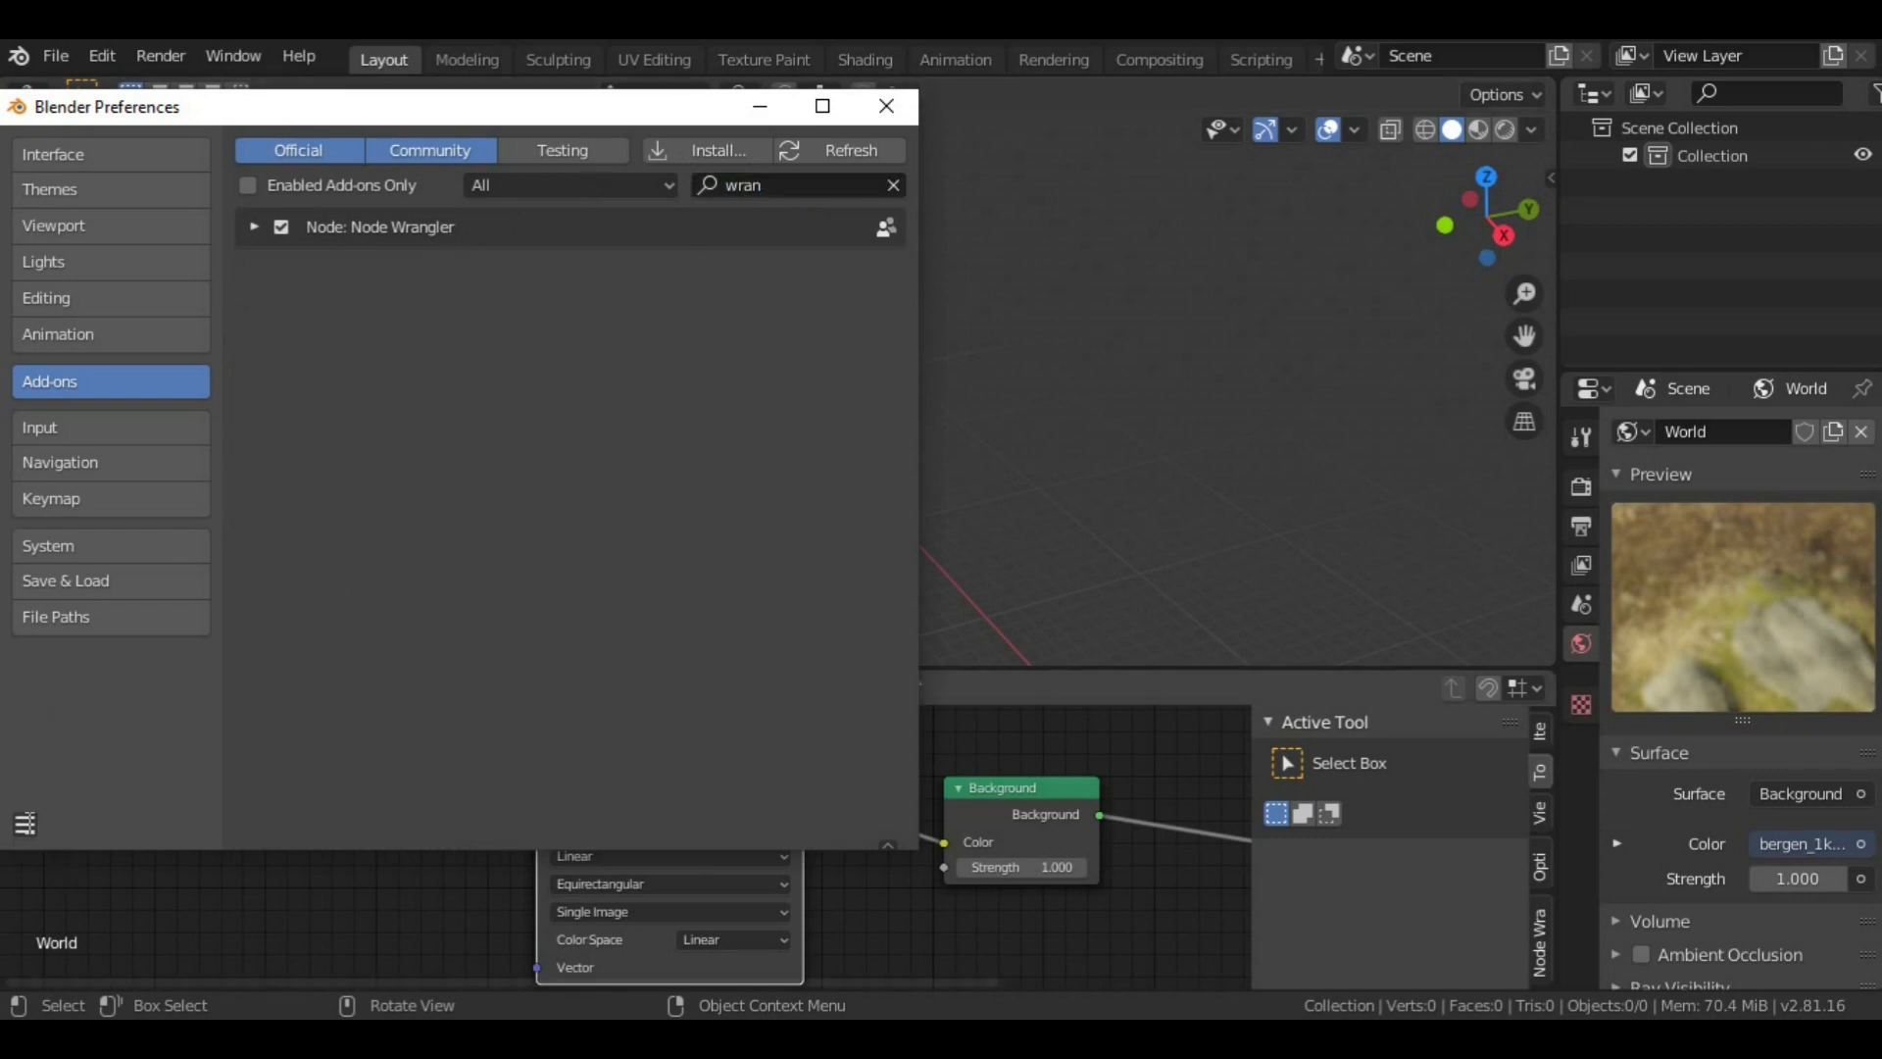
pyautogui.click(25, 824)
pyautogui.click(86, 751)
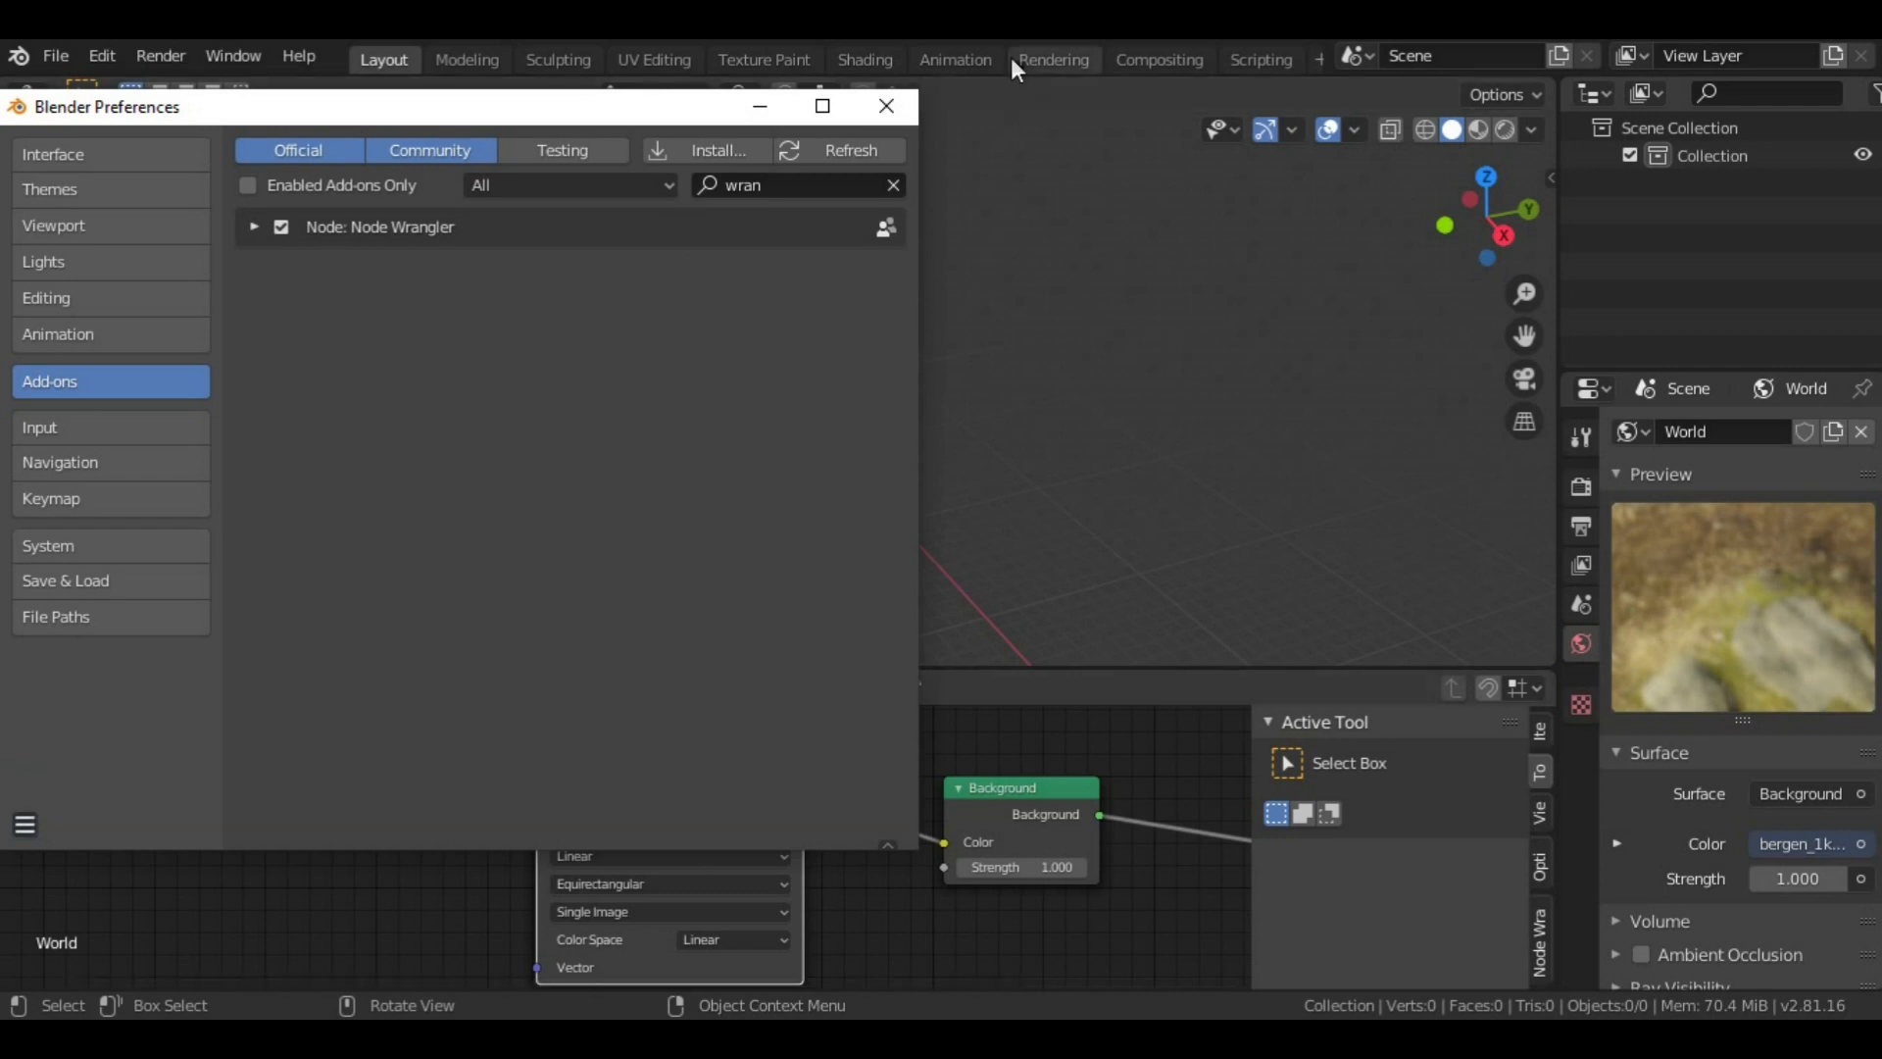
pyautogui.click(882, 108)
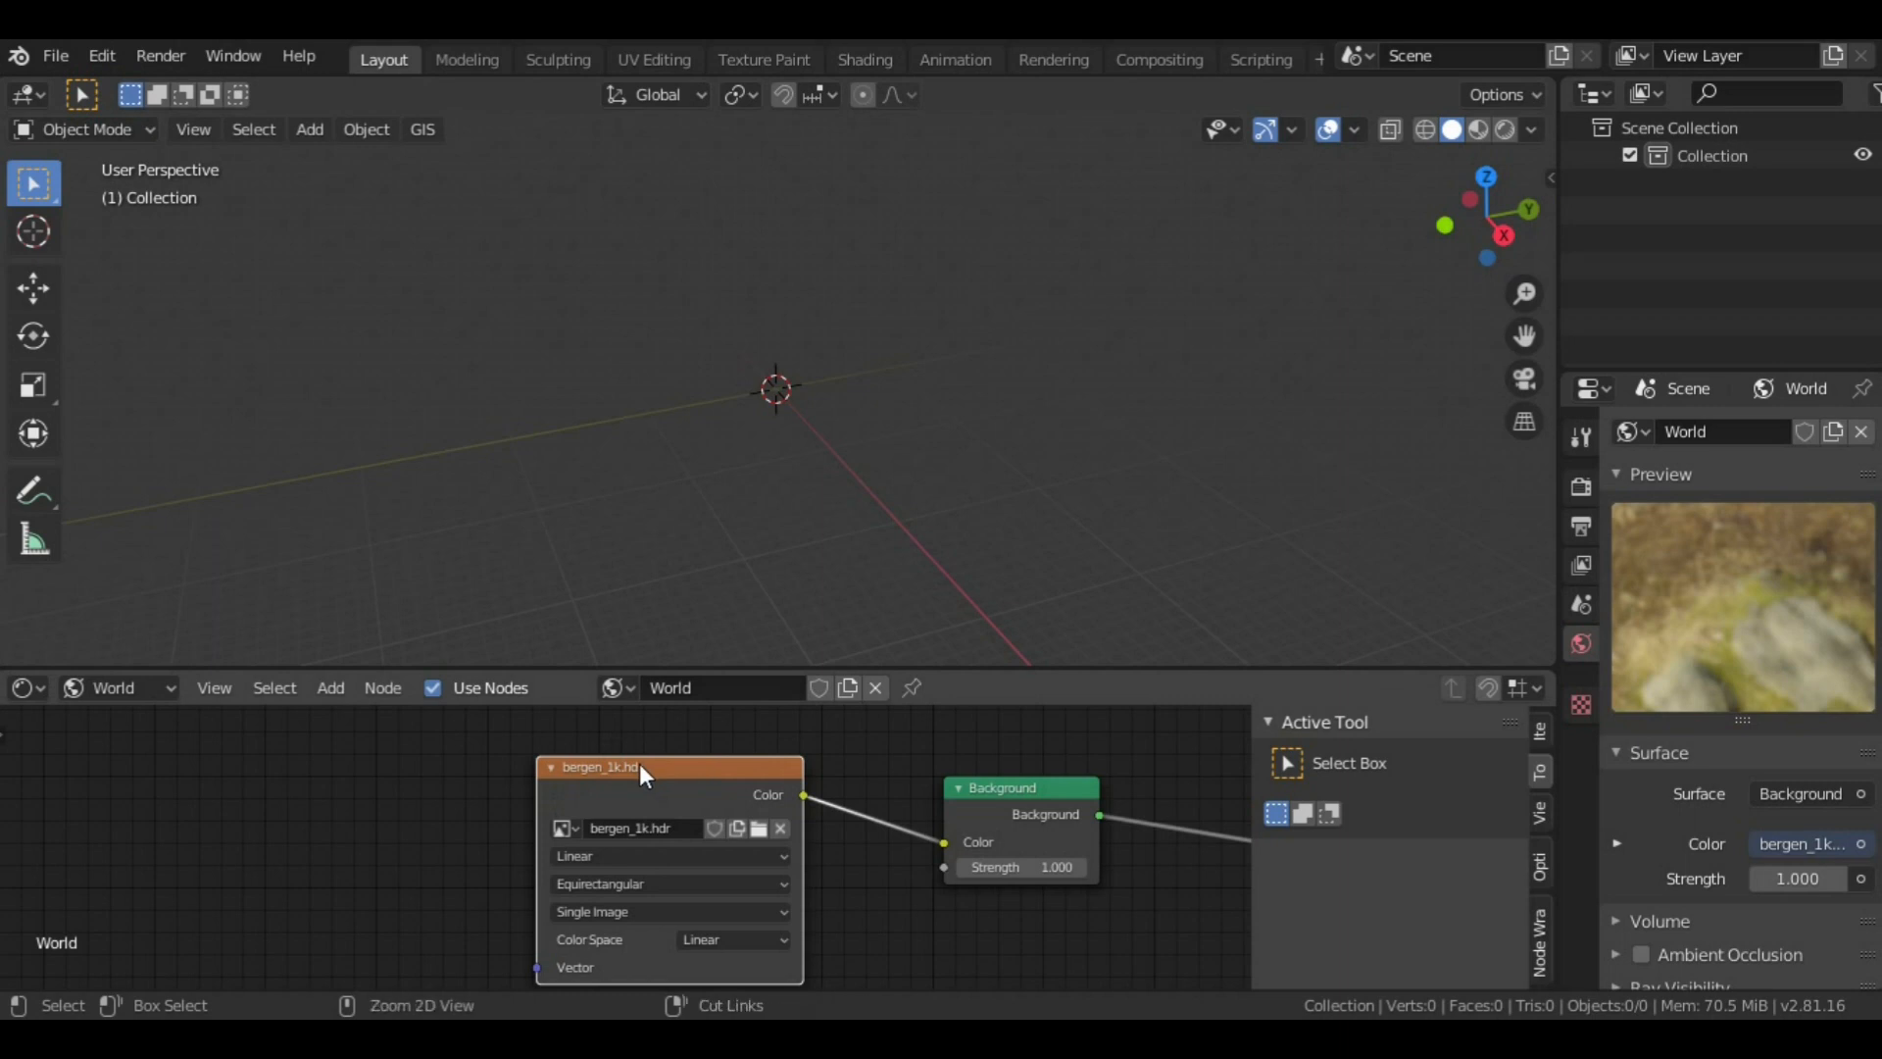
# Step: Add connected Texture Coordinate and Mapping nodes to the bergen_1k.hdr Environment Texture node with Node Wrangler
pyautogui.hotkey('ctrl', 't')
pyautogui.press('Home')
pyautogui.scroll(3, 496, 797)
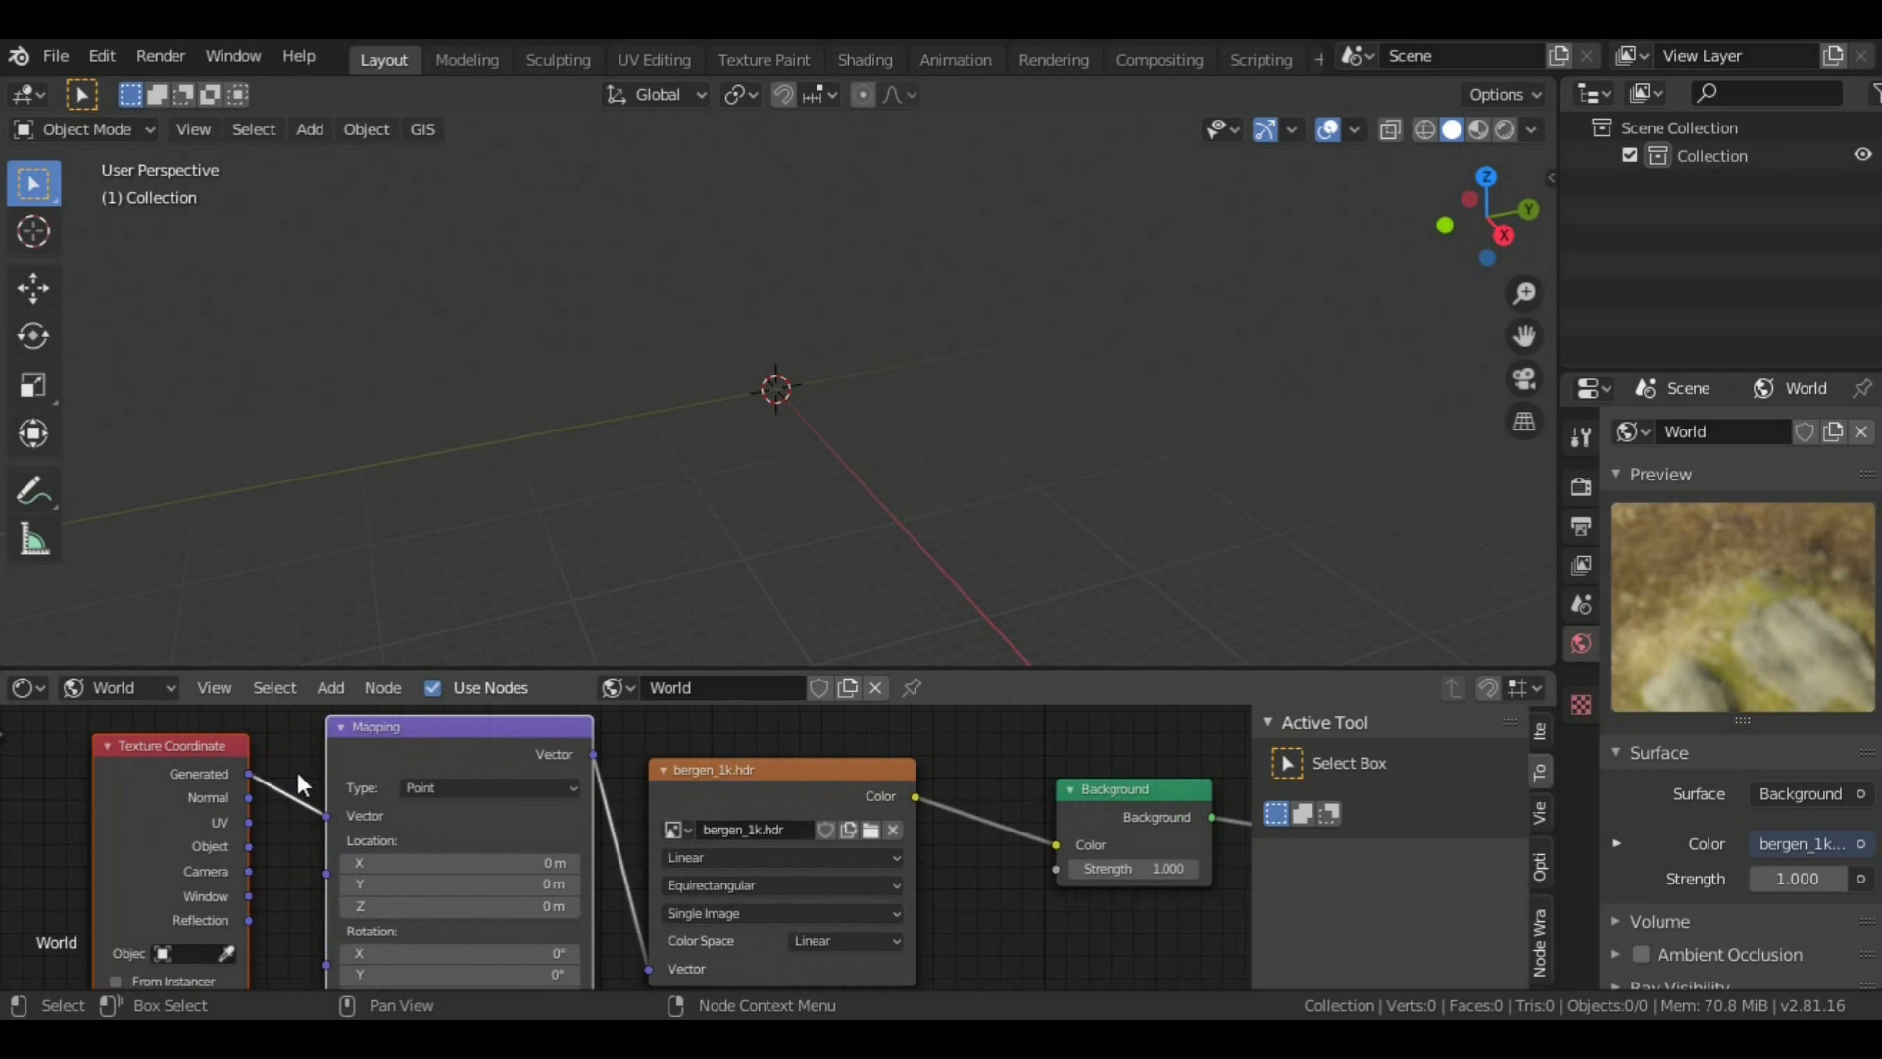
pyautogui.moveTo(298, 773); pyautogui.dragTo(238, 777, button='middle')
pyautogui.moveTo(627, 739); pyautogui.dragTo(494, 727, button='middle')
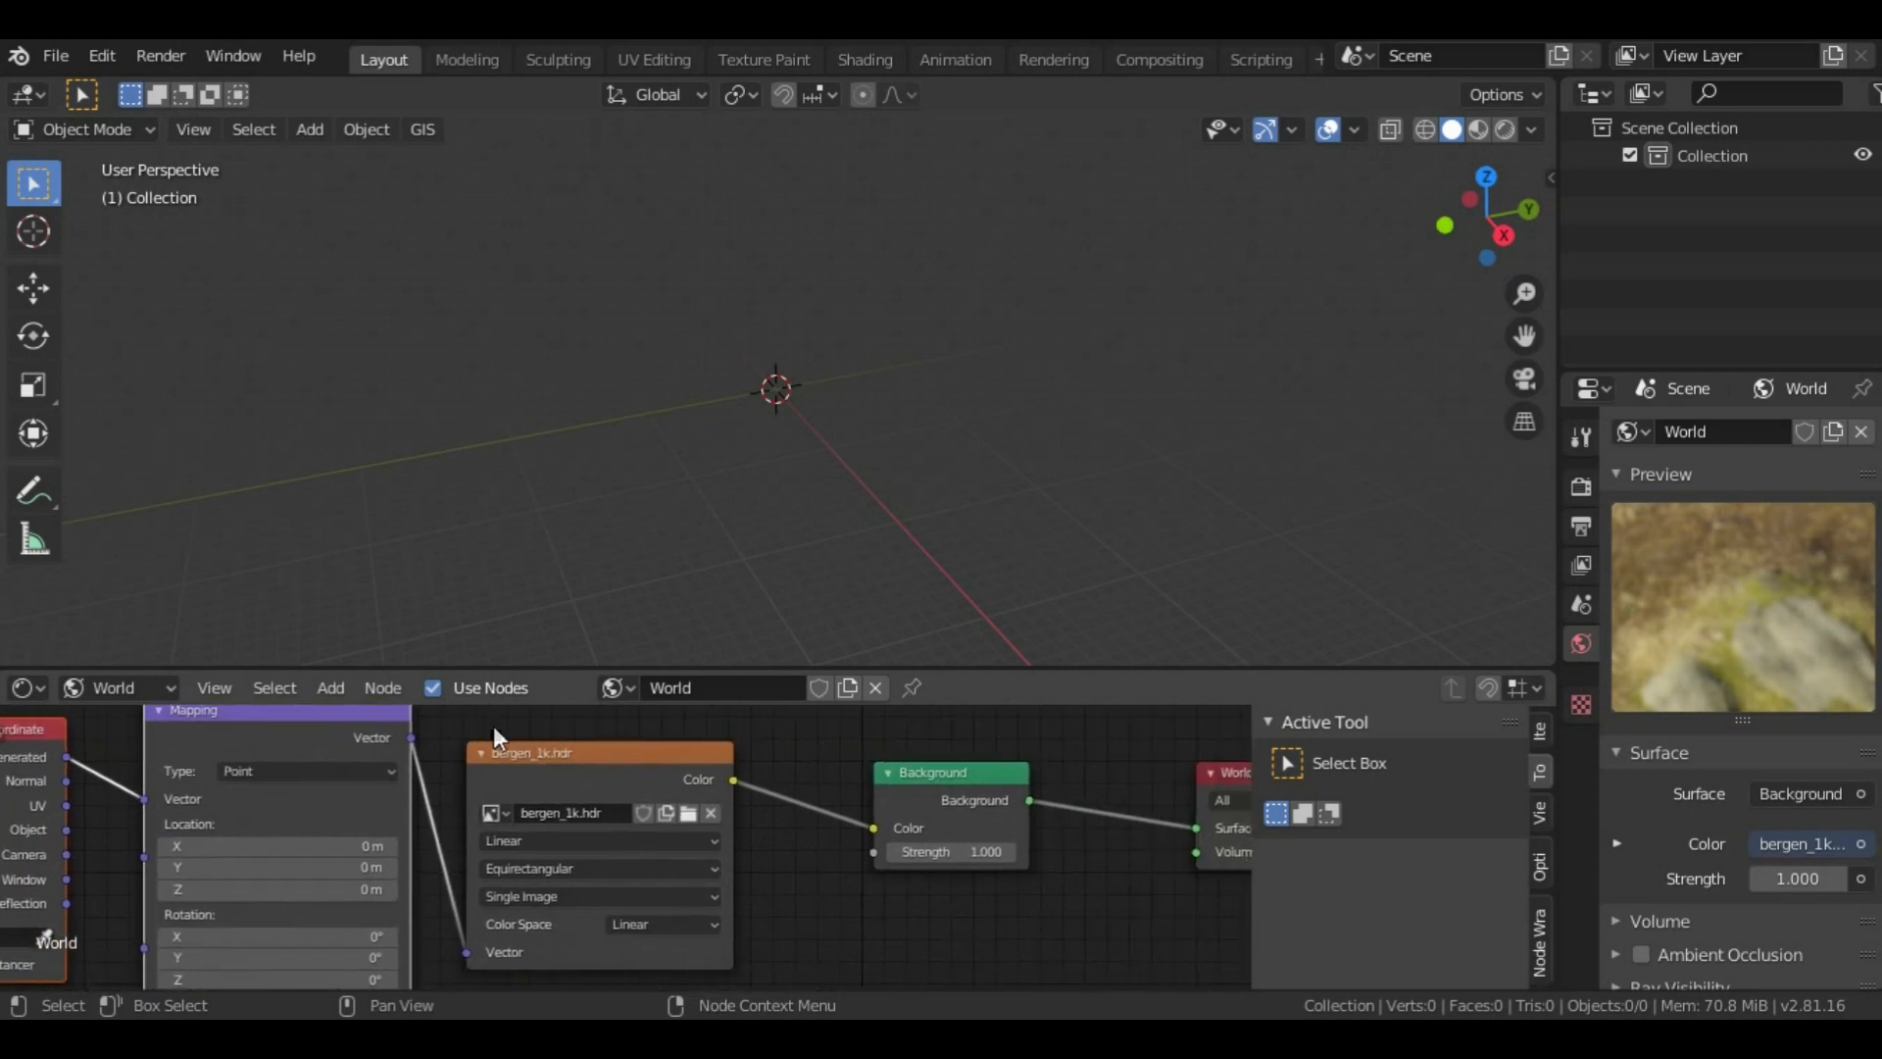
pyautogui.scroll(-2, 571, 737)
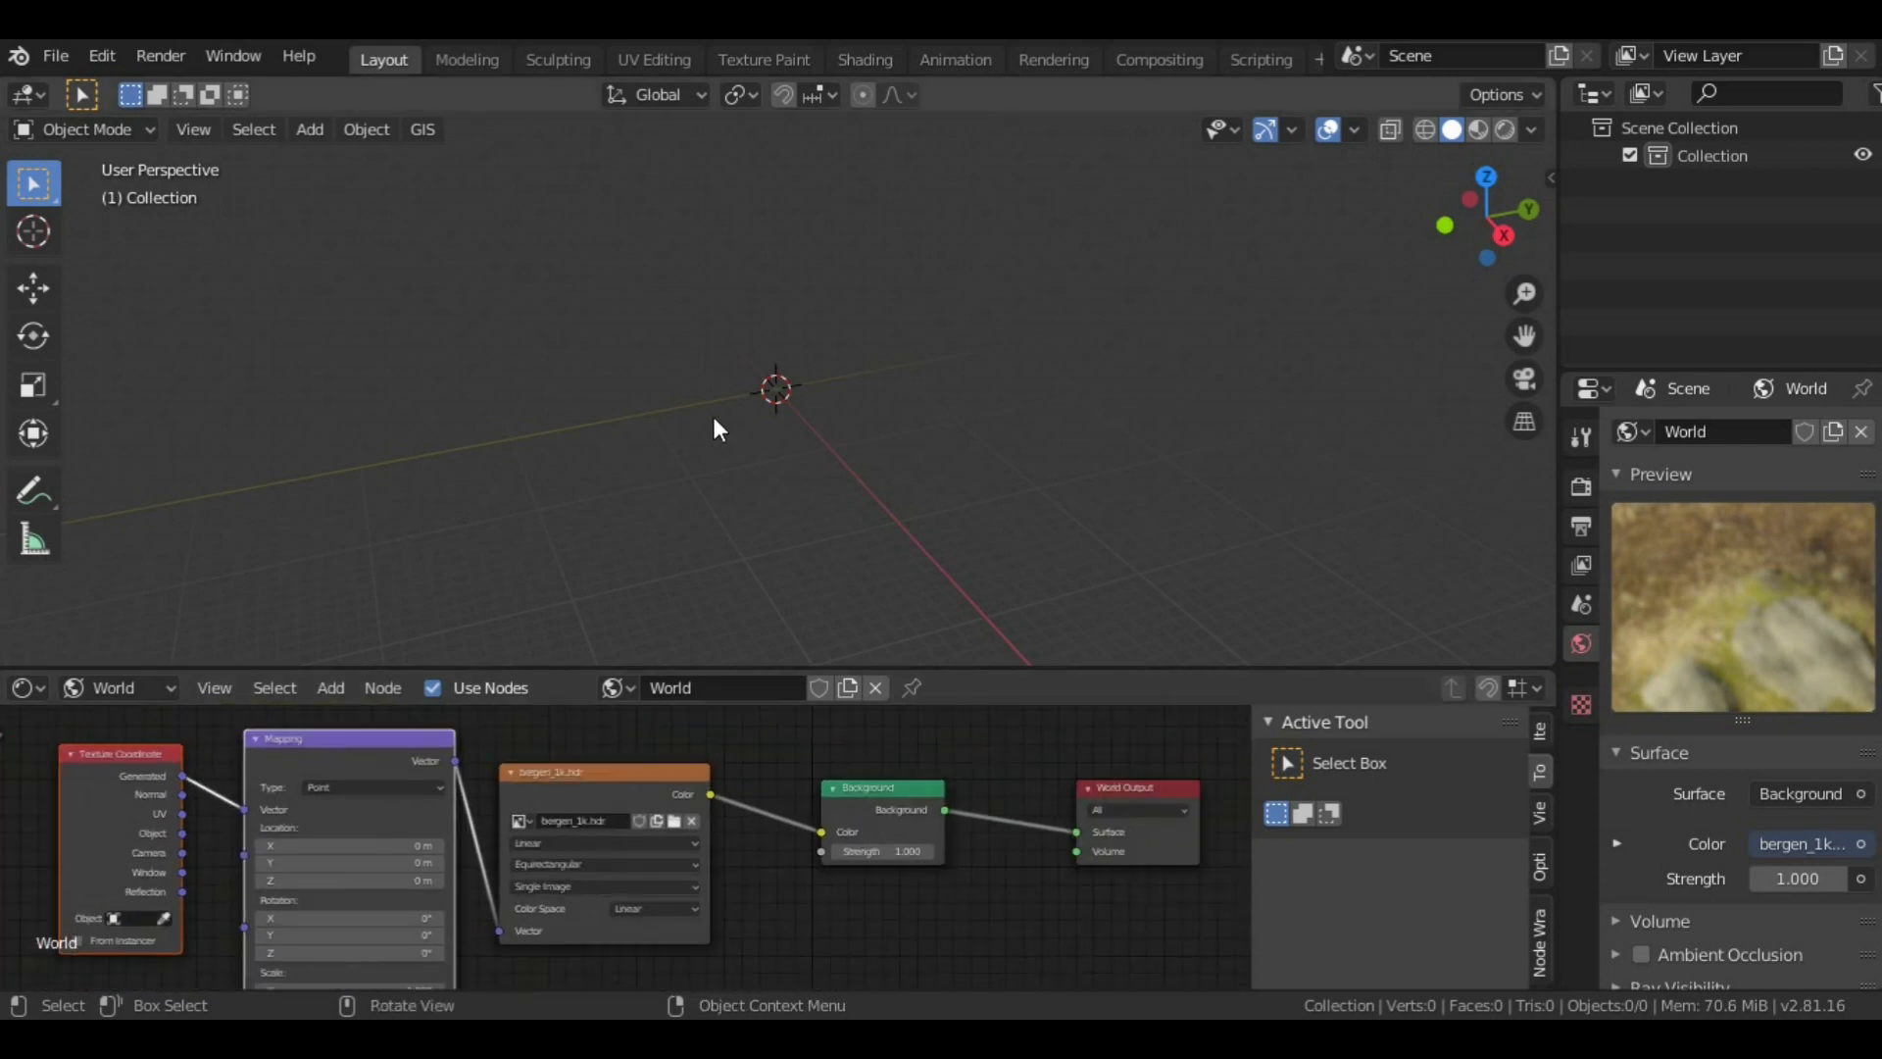
# Step: Add a plane mesh at the world origin and scale it by 5
pyautogui.scroll(2, 750, 424)
pyautogui.hotkey('shift', 'a')
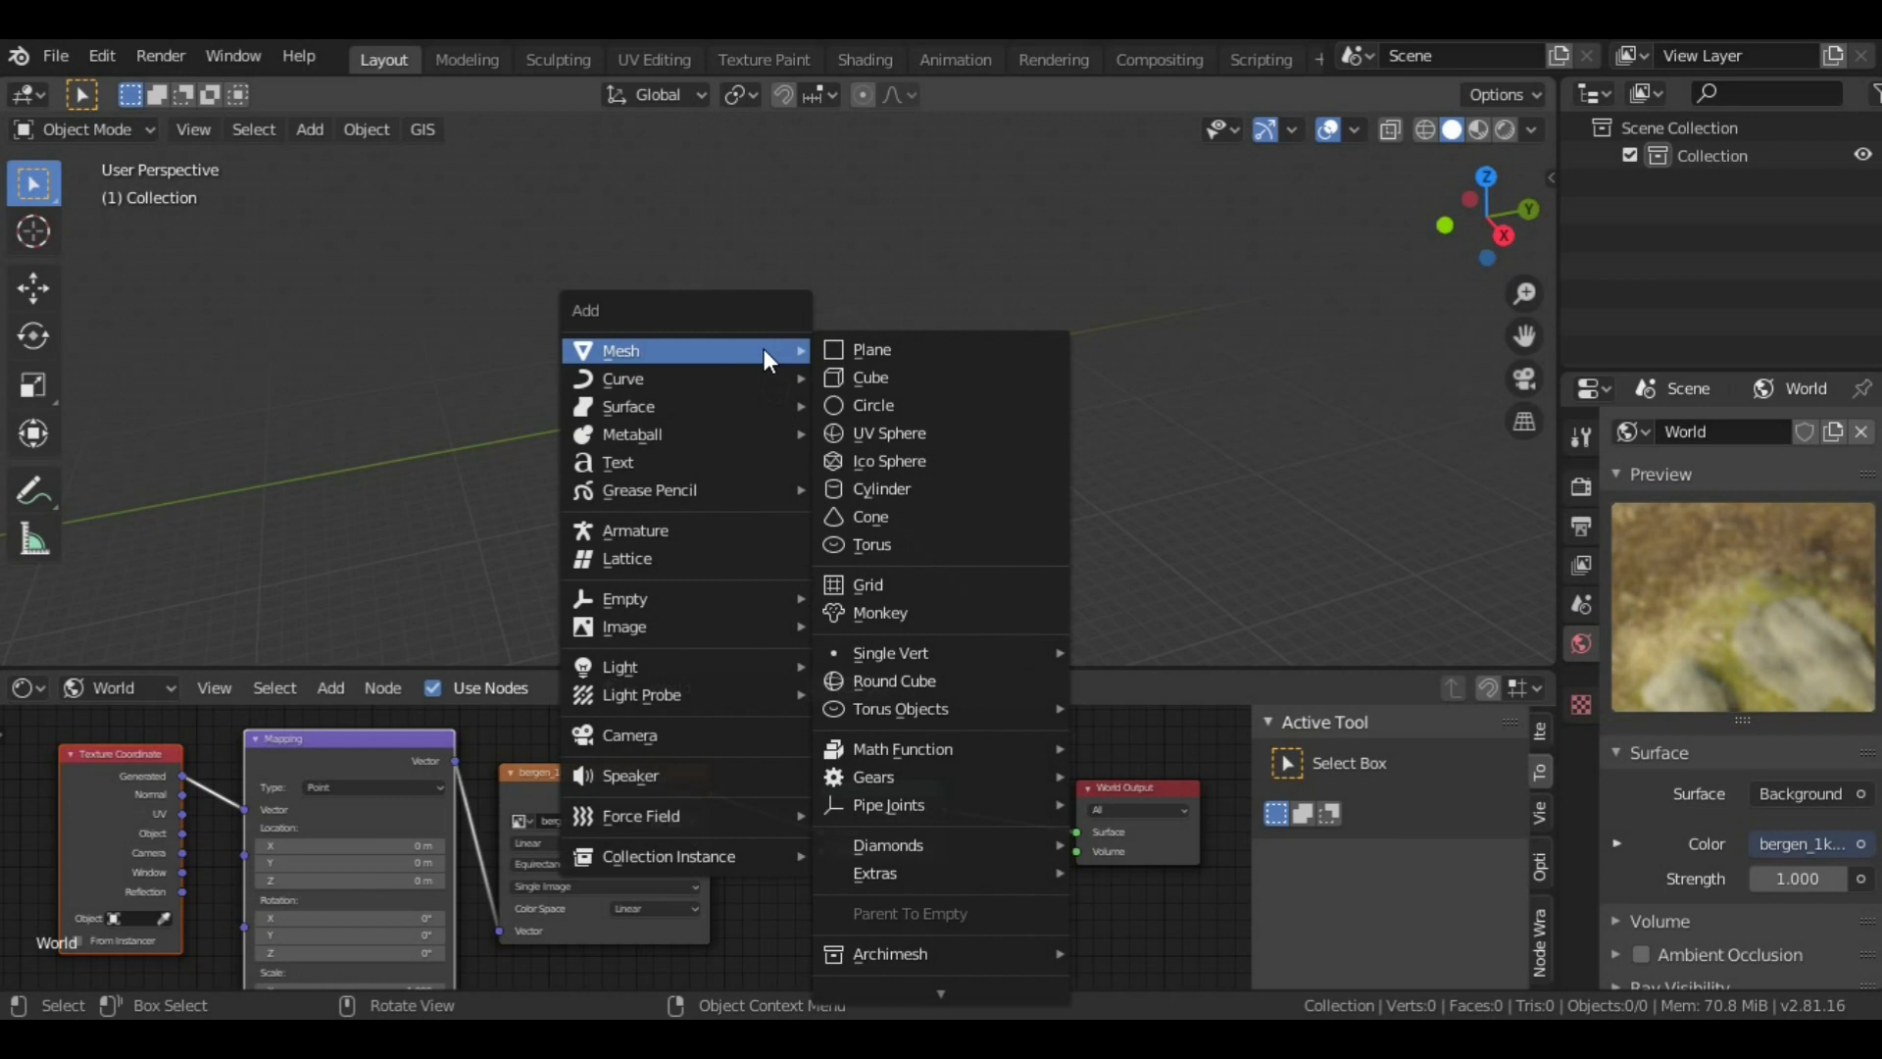
pyautogui.click(851, 349)
pyautogui.scroll(8, 802, 410)
pyautogui.moveTo(849, 431); pyautogui.dragTo(794, 386, button='middle')
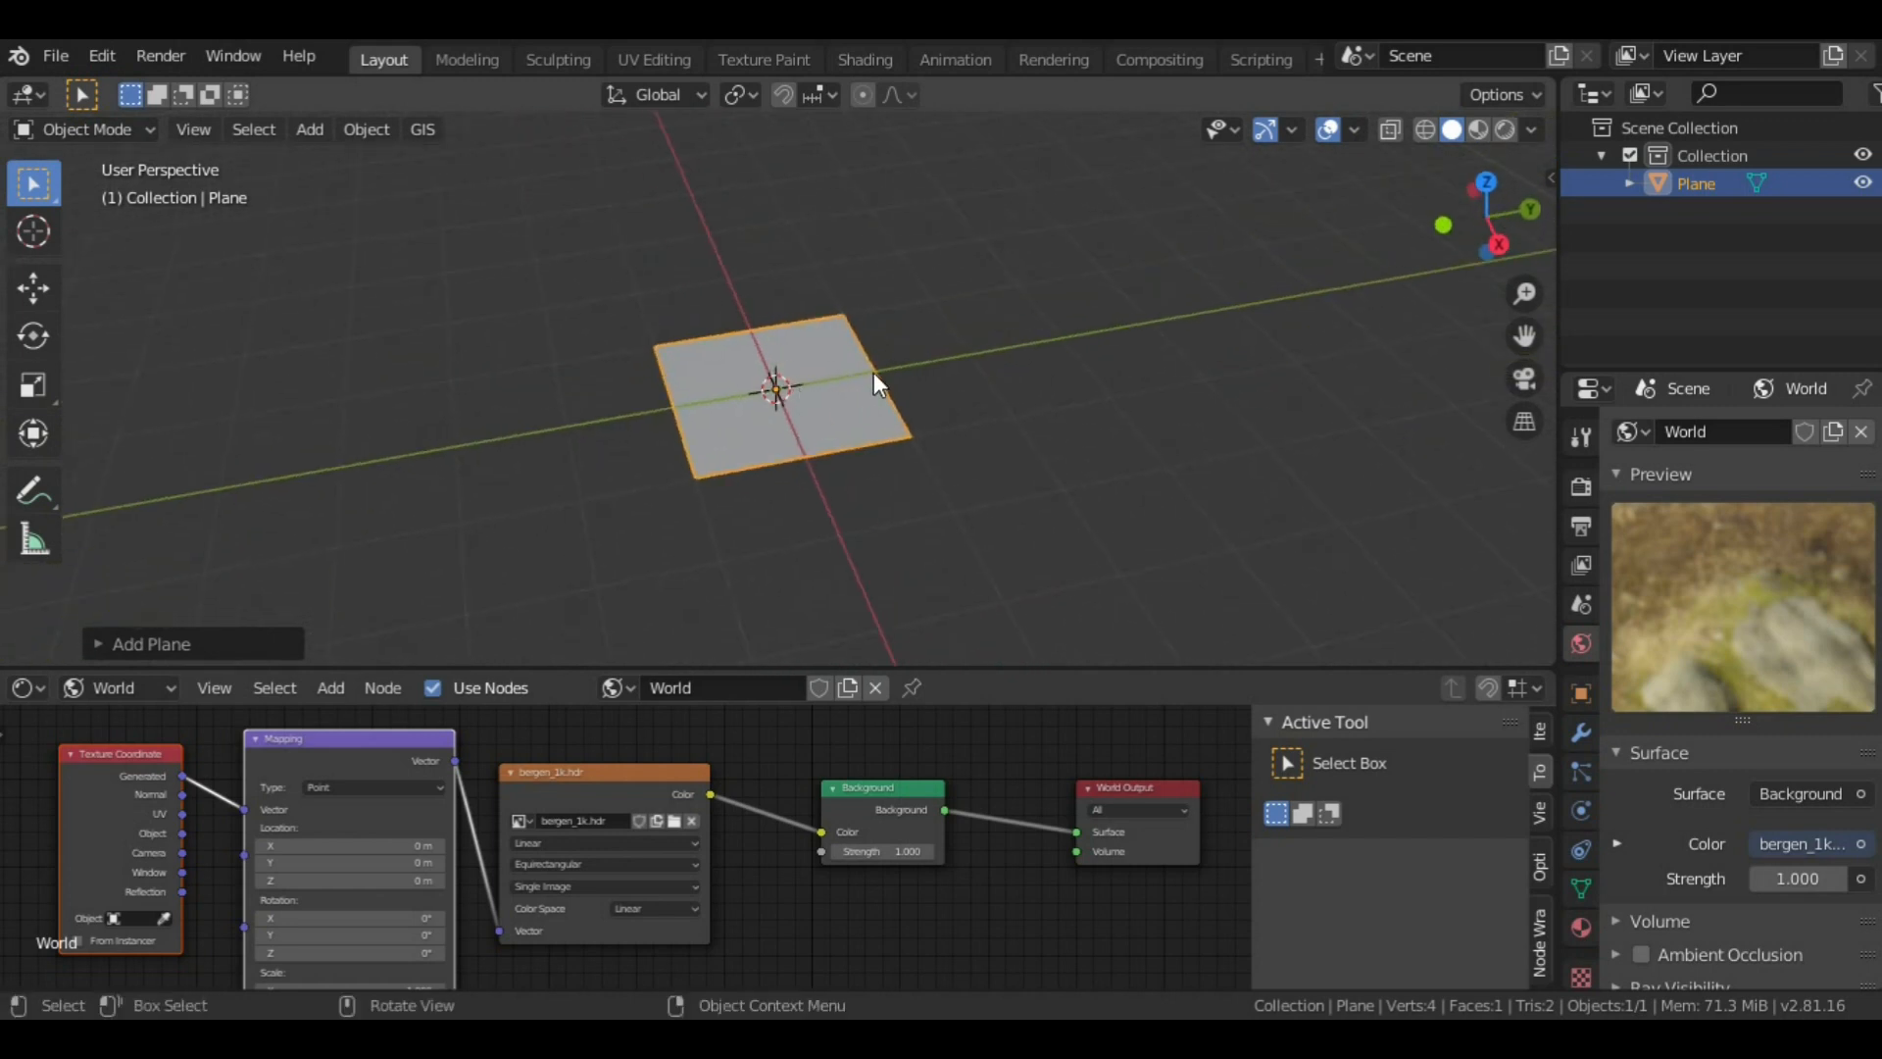
pyautogui.write('s')
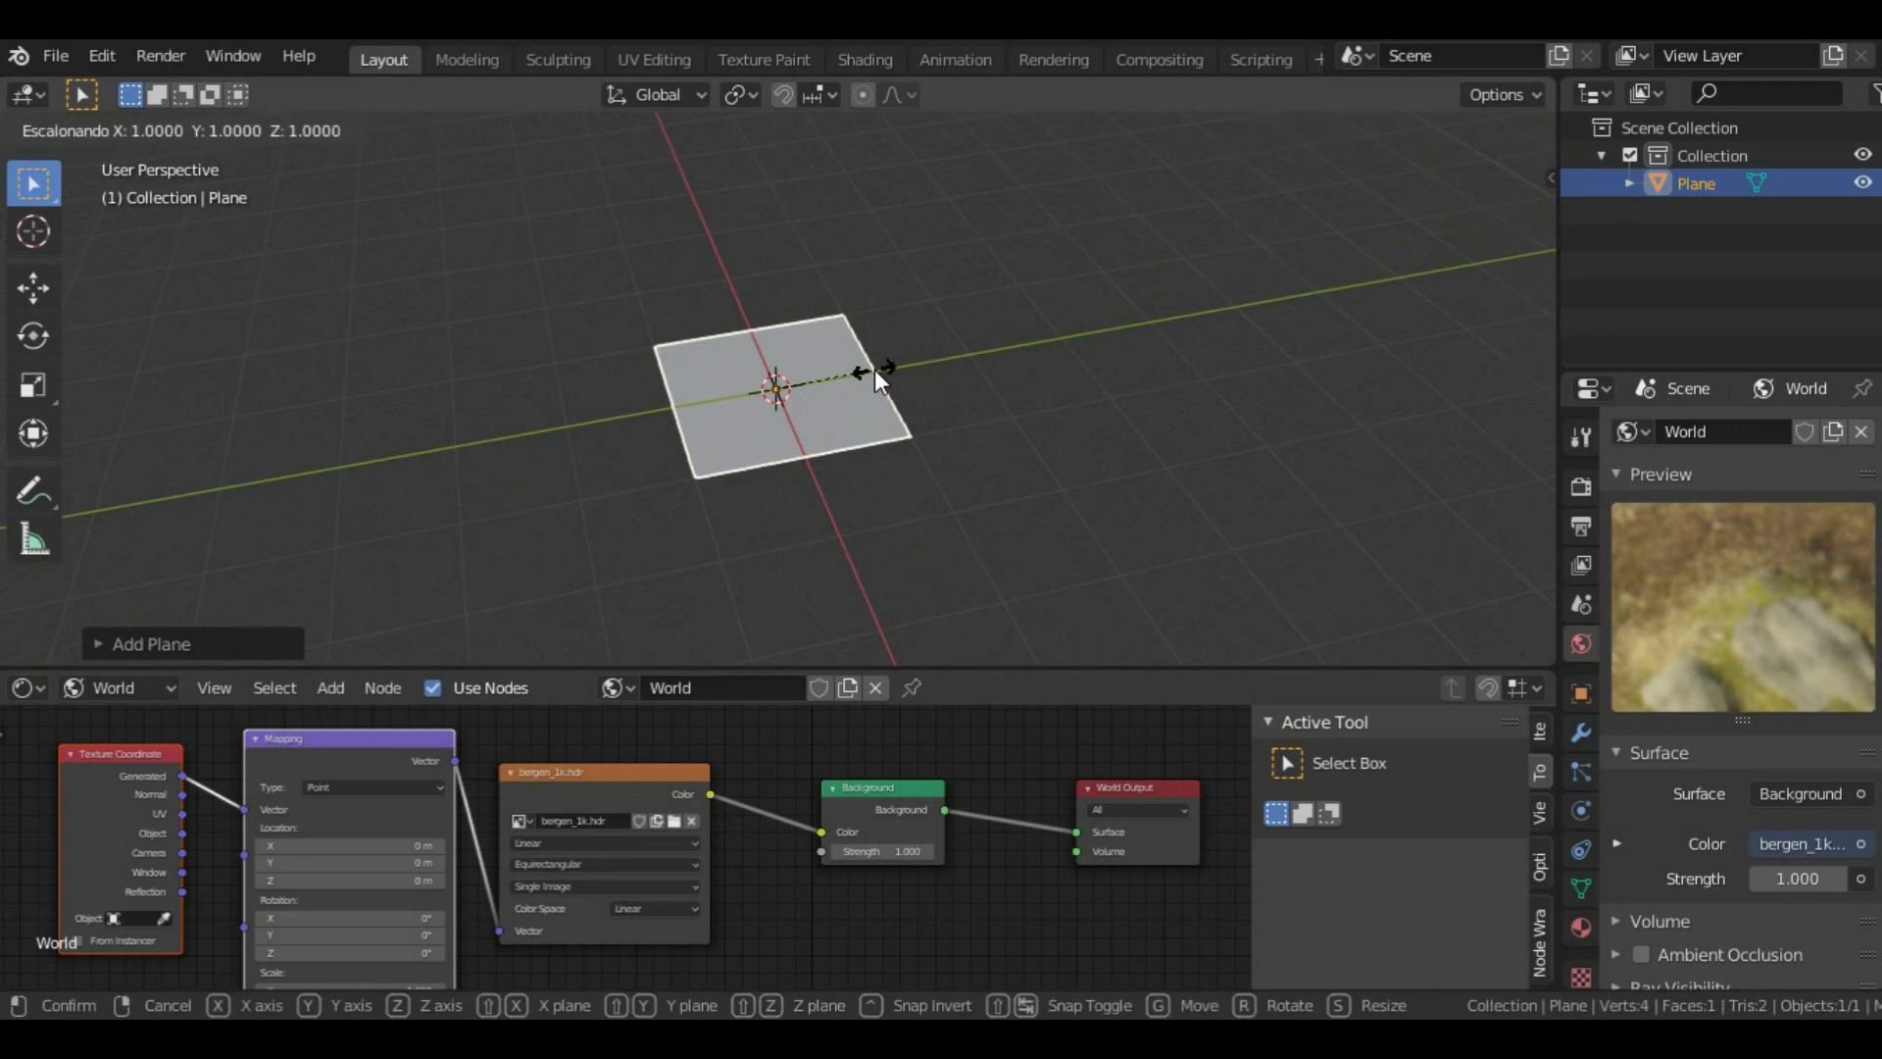
pyautogui.write('5')
pyautogui.press('Return')
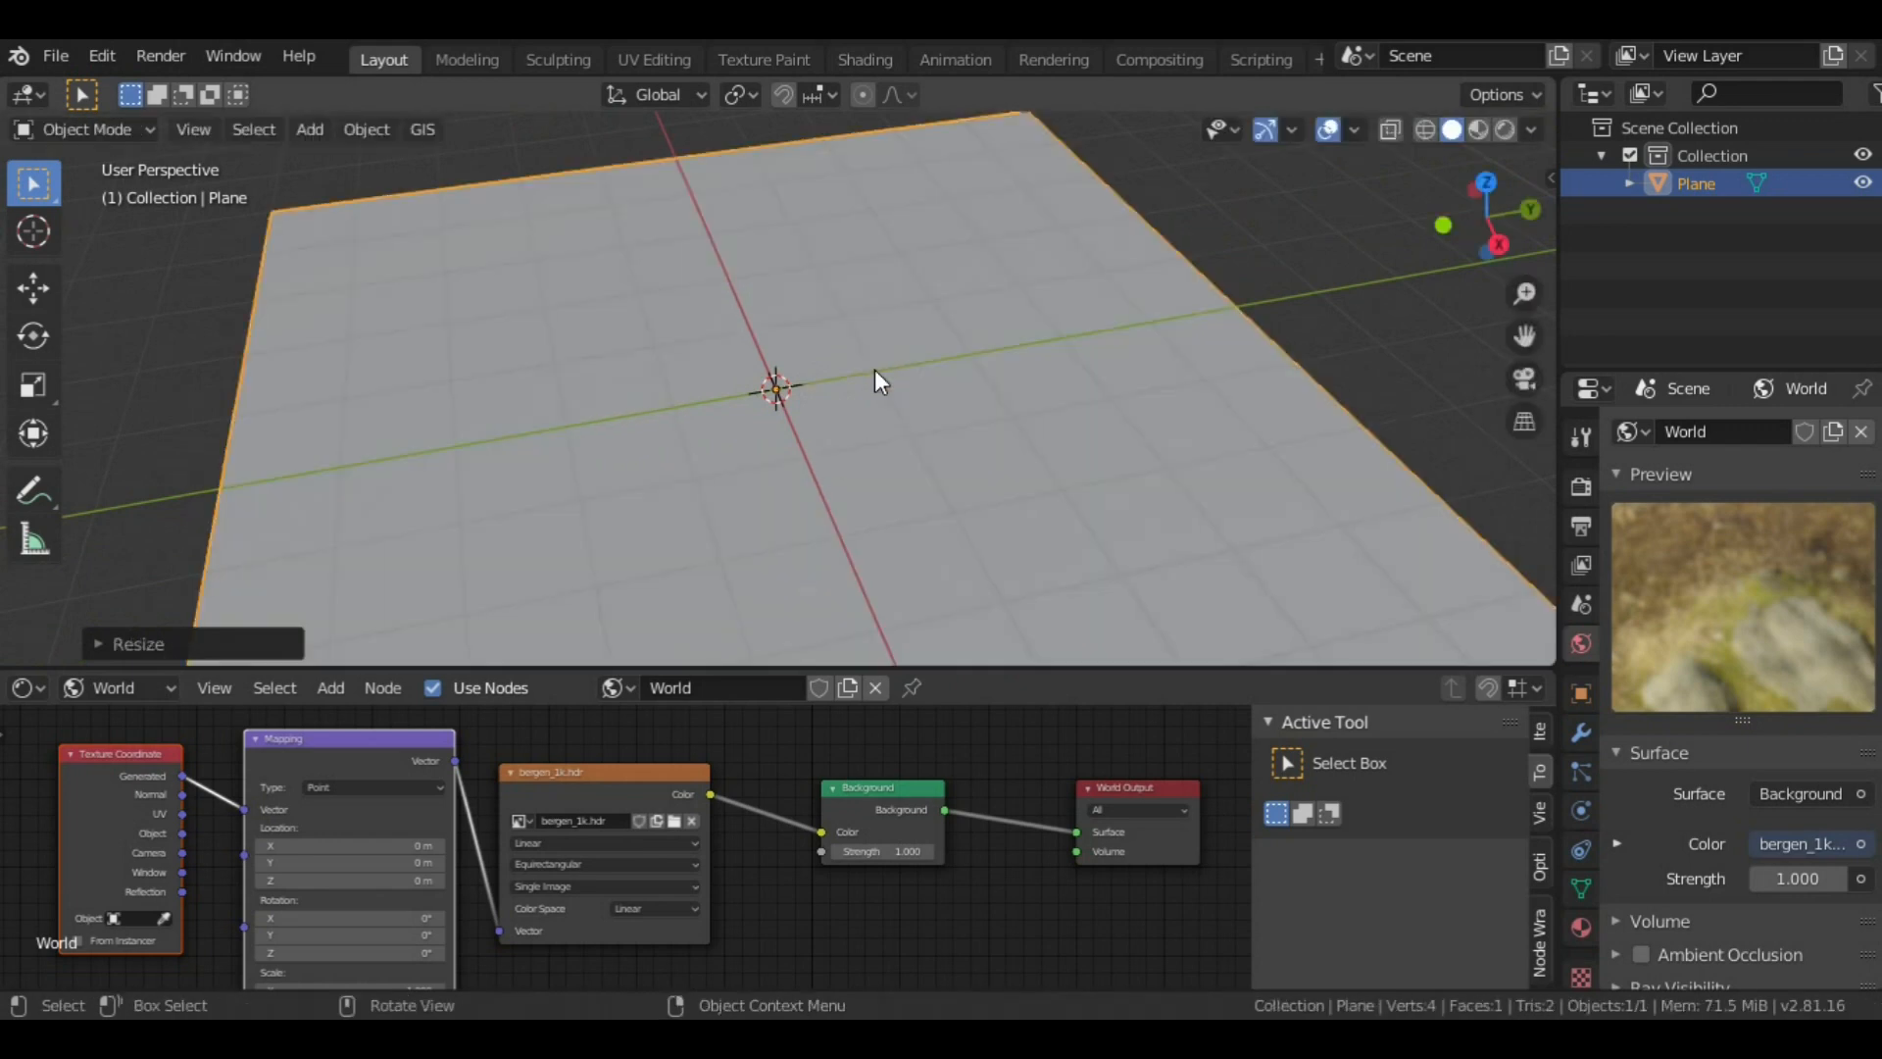
# Step: Frame the whole plane in the 3D view and switch the viewport to rendered shading
pyautogui.scroll(-4, 680, 382)
pyautogui.moveTo(882, 500); pyautogui.dragTo(780, 372, button='middle')
pyautogui.scroll(2, 873, 439)
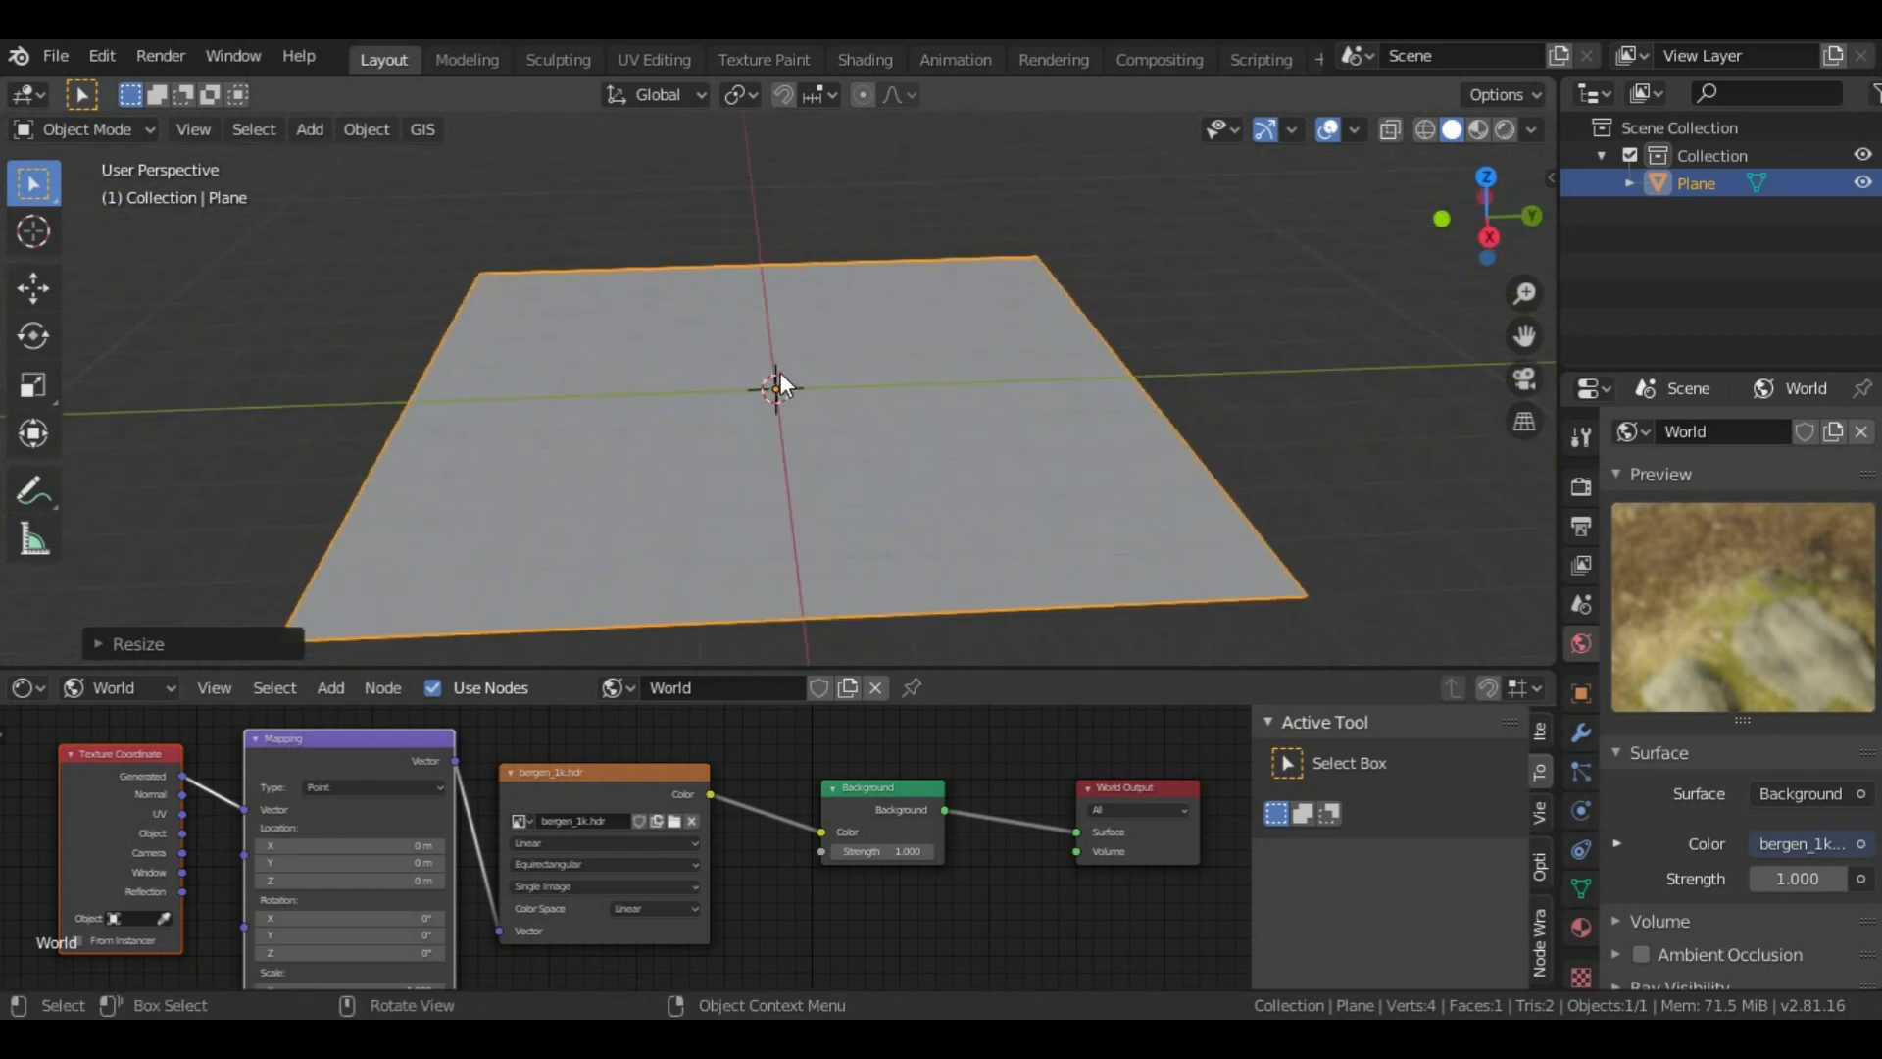
pyautogui.click(1504, 128)
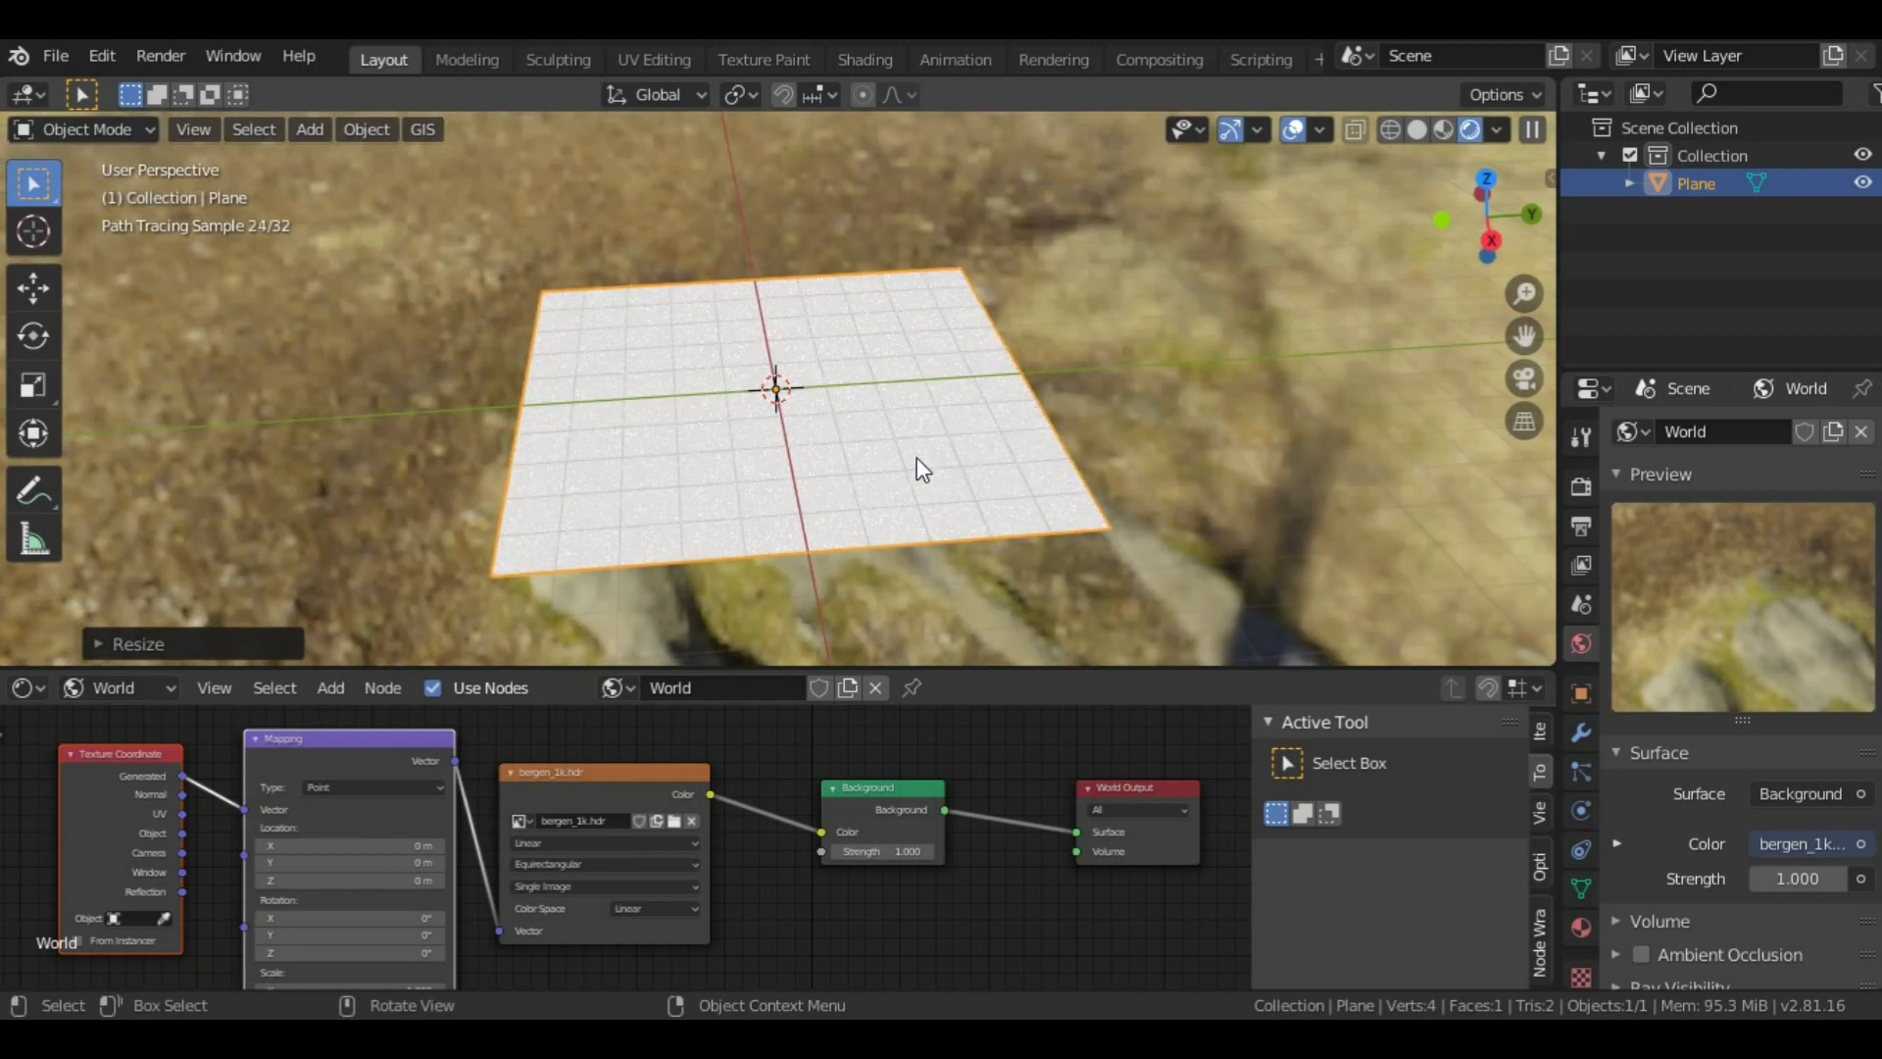
pyautogui.moveTo(914, 456); pyautogui.dragTo(828, 420, button='middle')
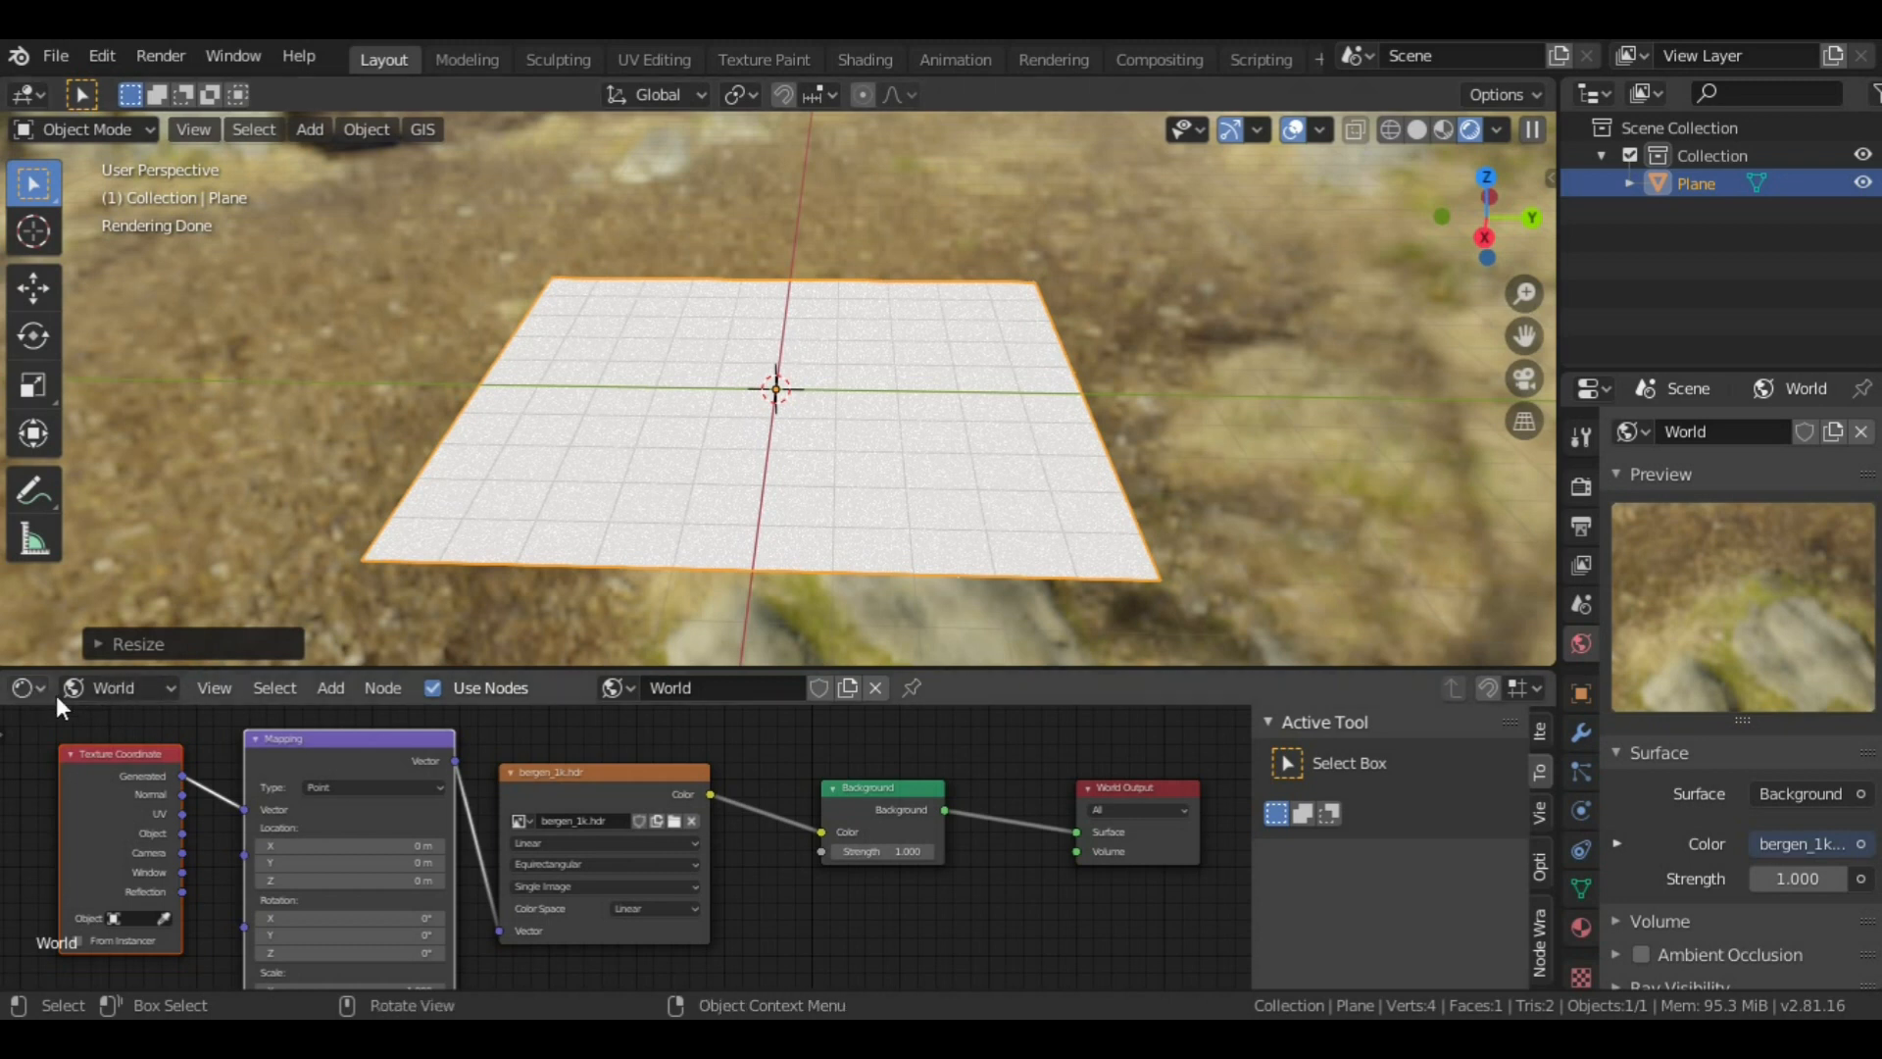
# Step: Switch the Shader Editor from World to Object shaders and create a material named "water" for the plane
pyautogui.click(134, 688)
pyautogui.click(125, 716)
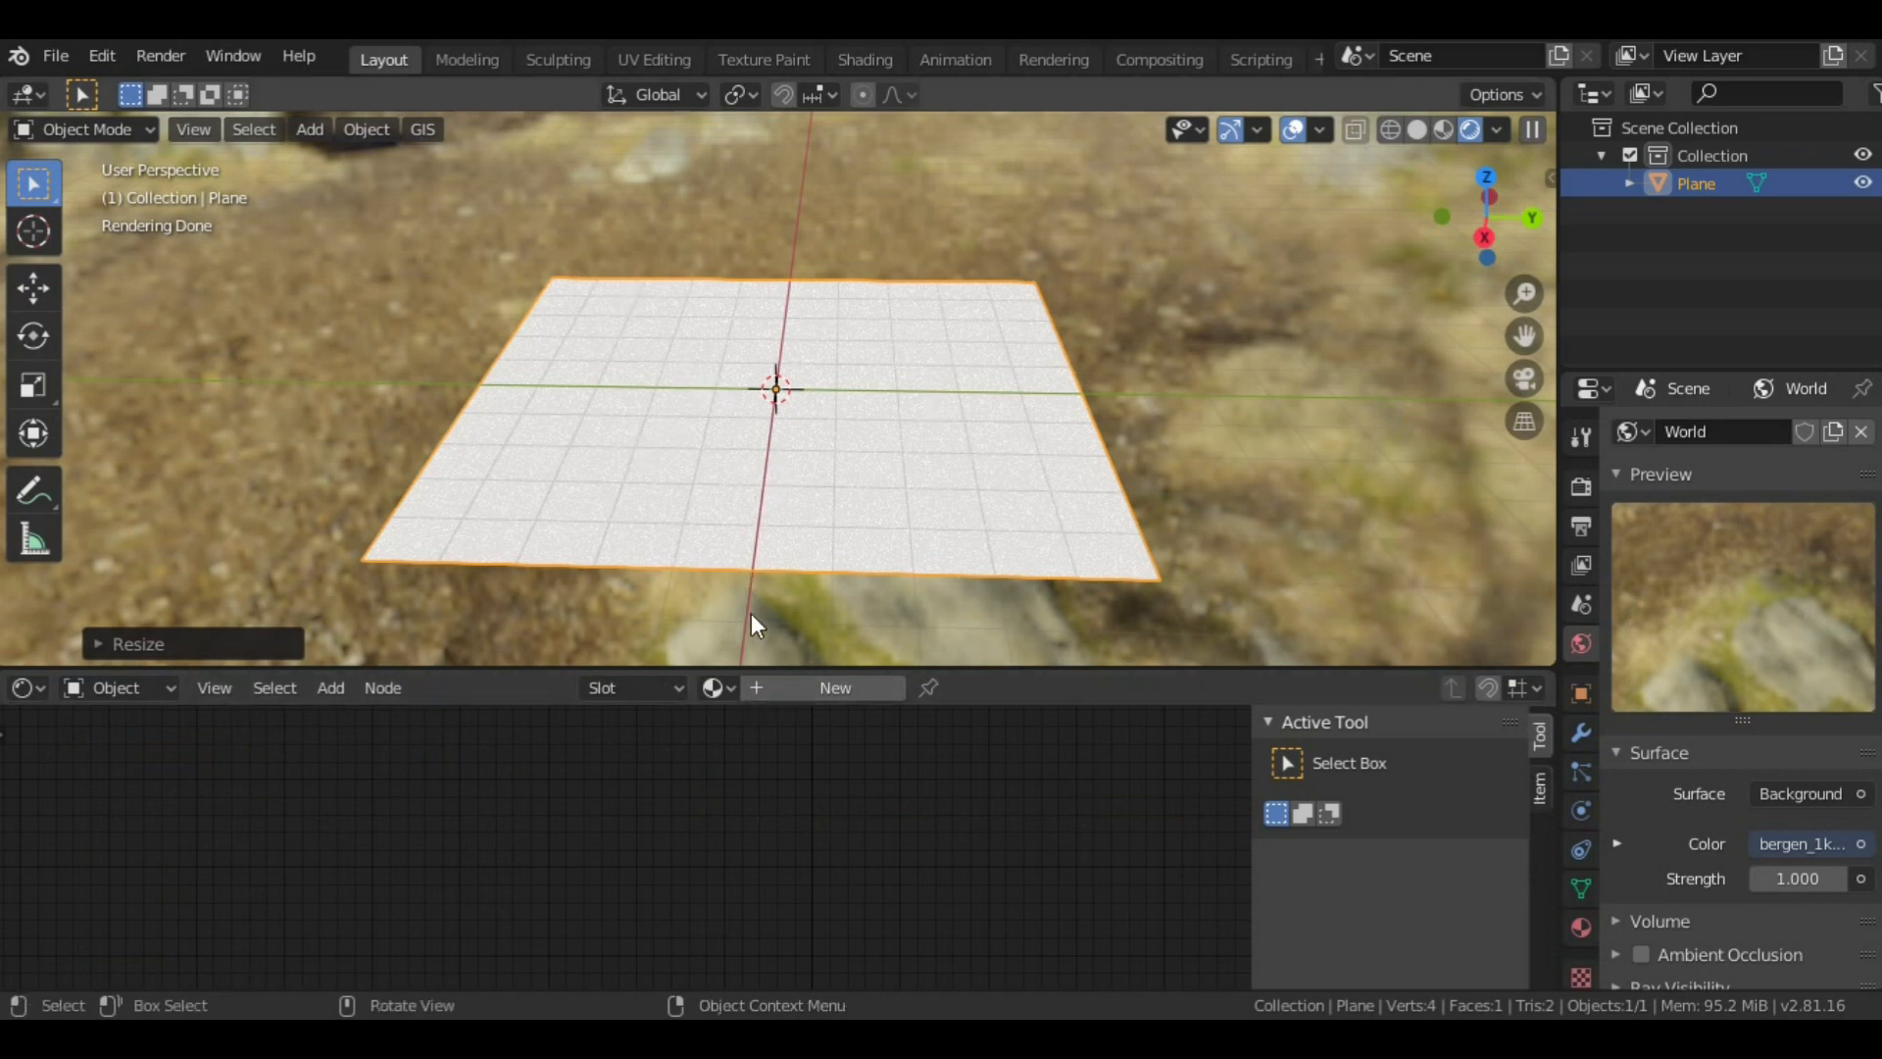
pyautogui.click(781, 685)
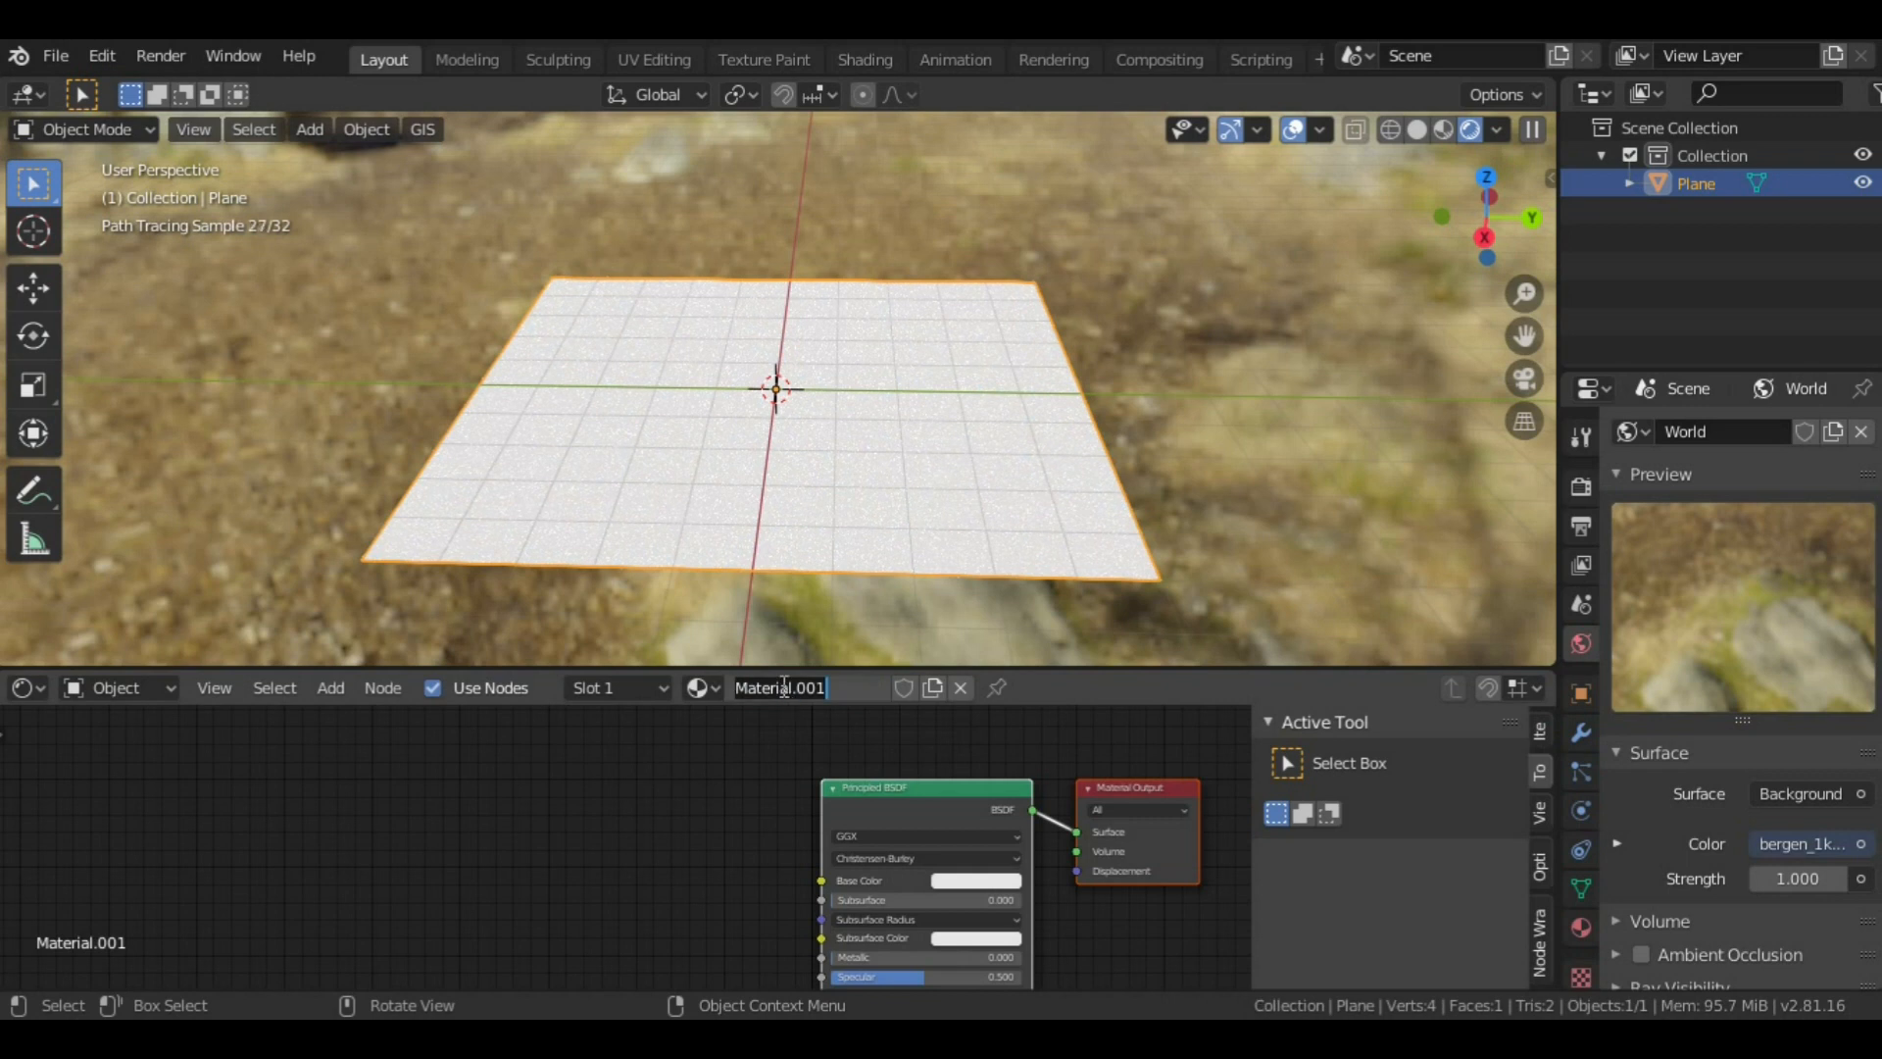
pyautogui.write('water')
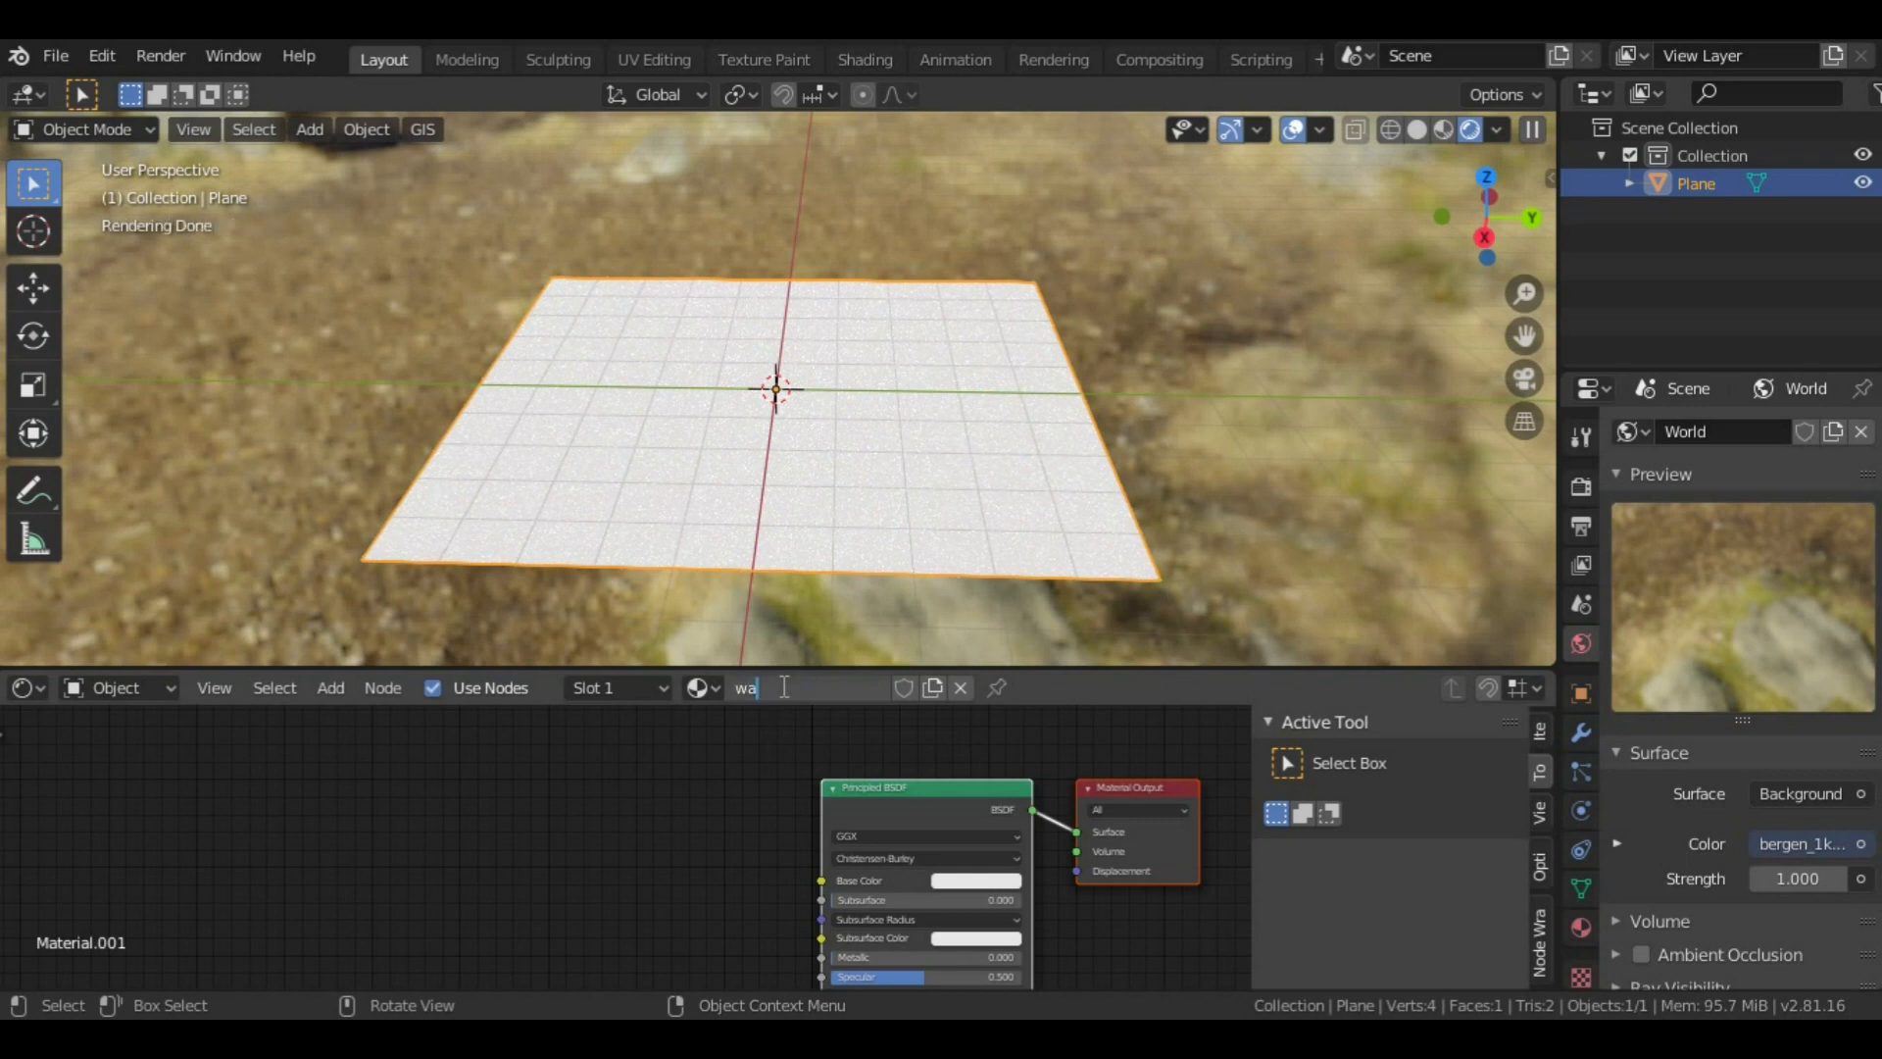
pyautogui.press('Return')
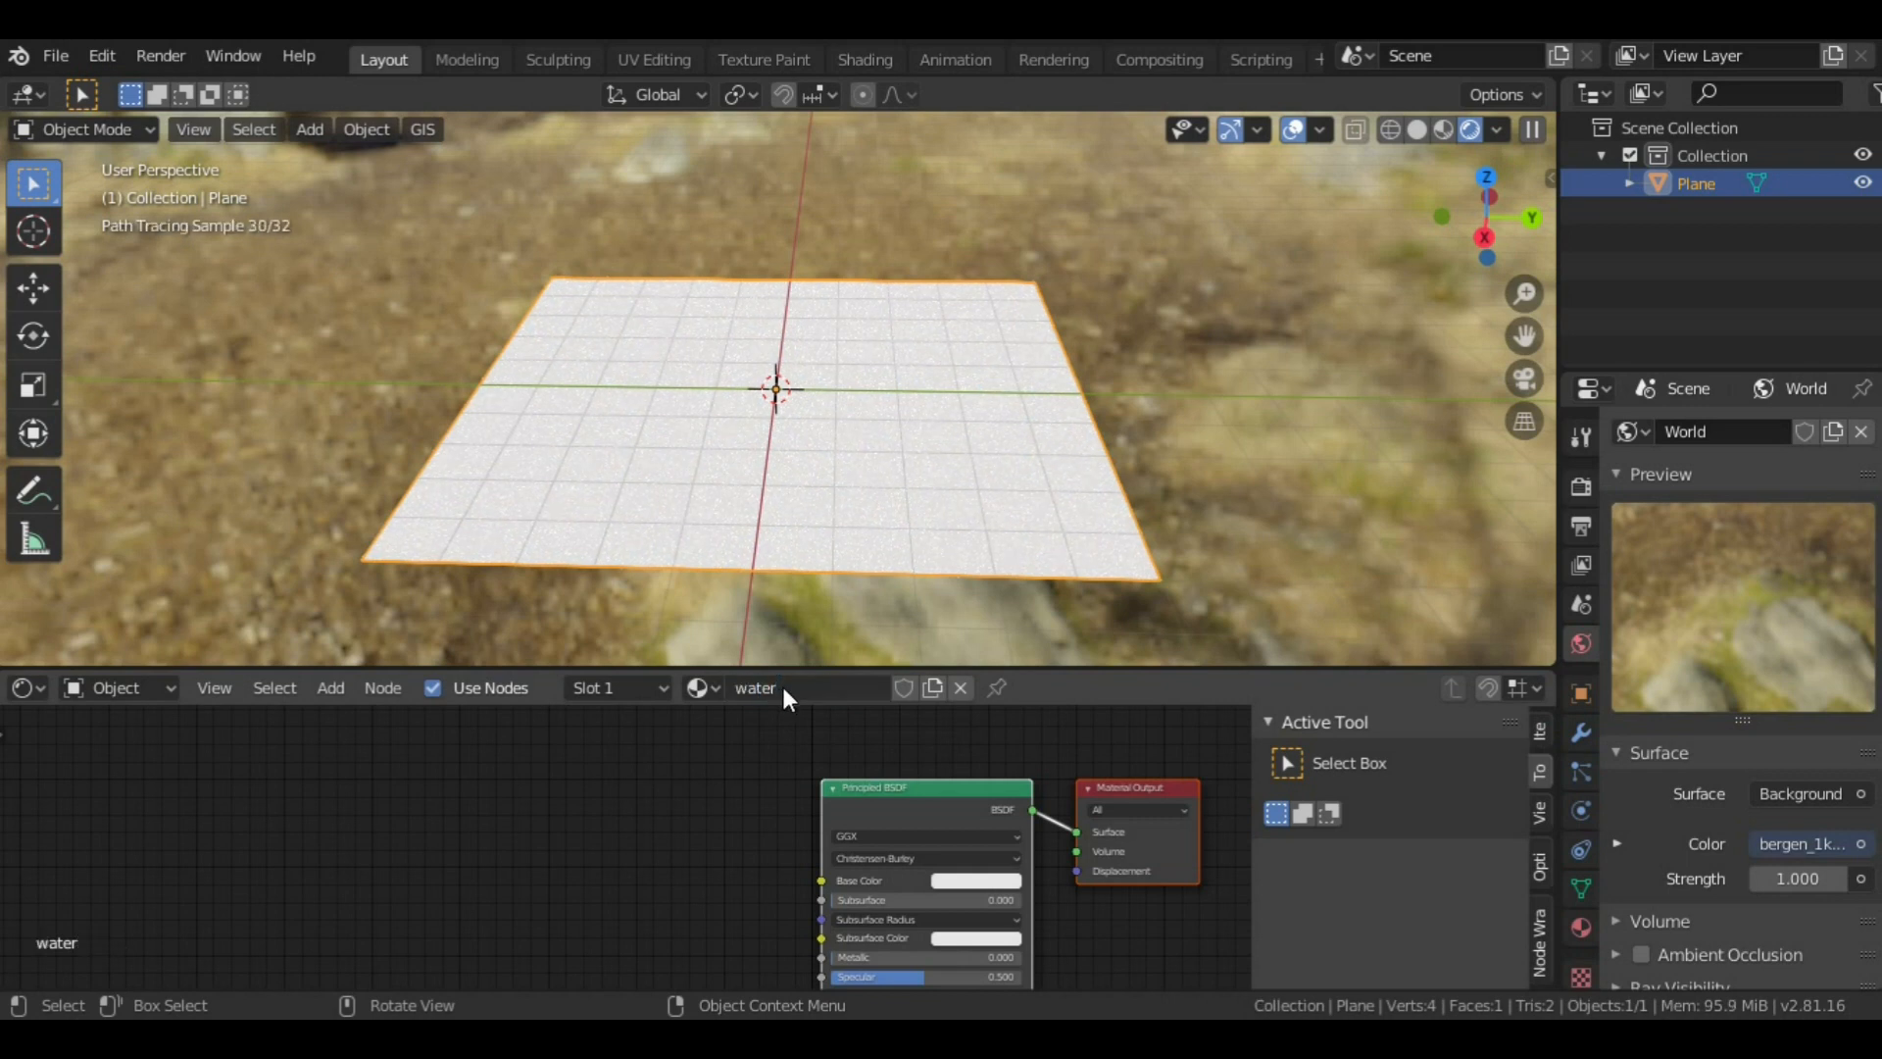
# Step: Set the Roughness of the water material's Principled BSDF node to 0
pyautogui.scroll(-2, 717, 810)
pyautogui.moveTo(718, 809); pyautogui.dragTo(630, 784, button='middle')
pyautogui.scroll(3, 832, 798)
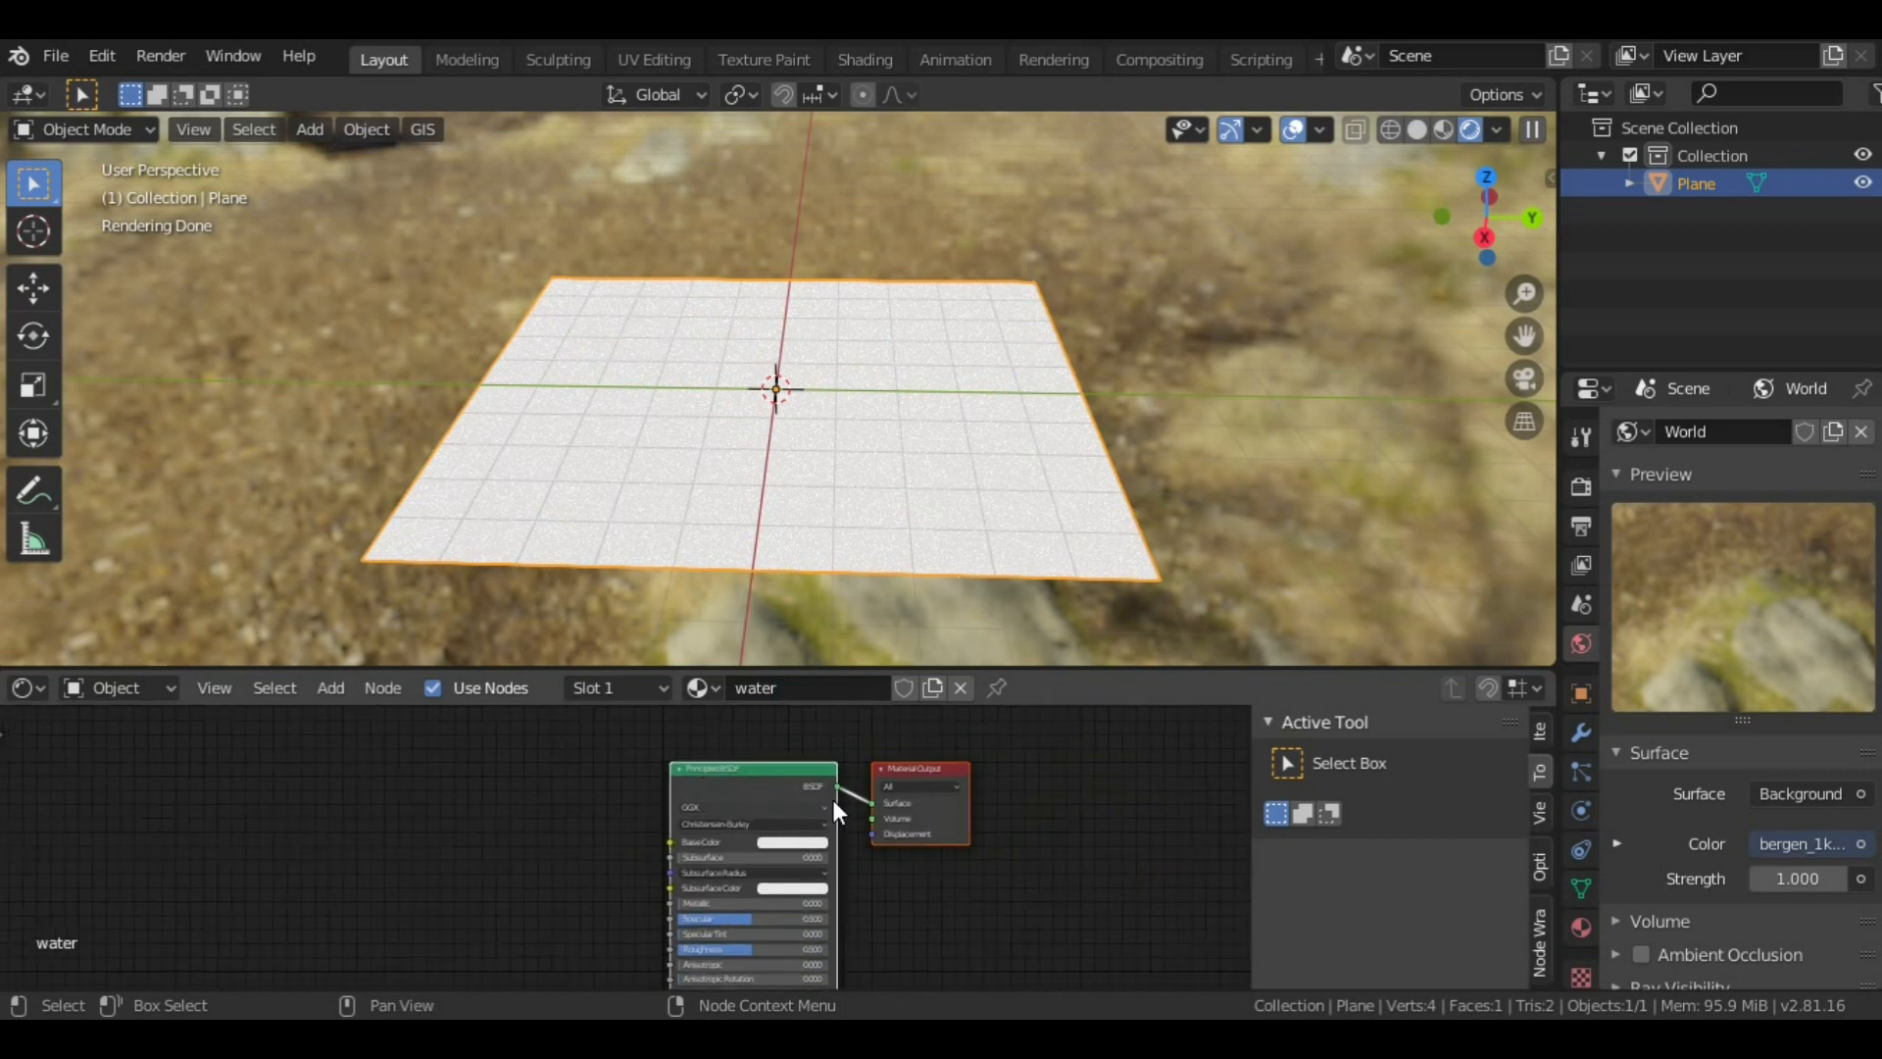
pyautogui.moveTo(925, 904); pyautogui.dragTo(882, 895, button='middle')
pyautogui.scroll(1, 891, 803)
pyautogui.scroll(2, 881, 895)
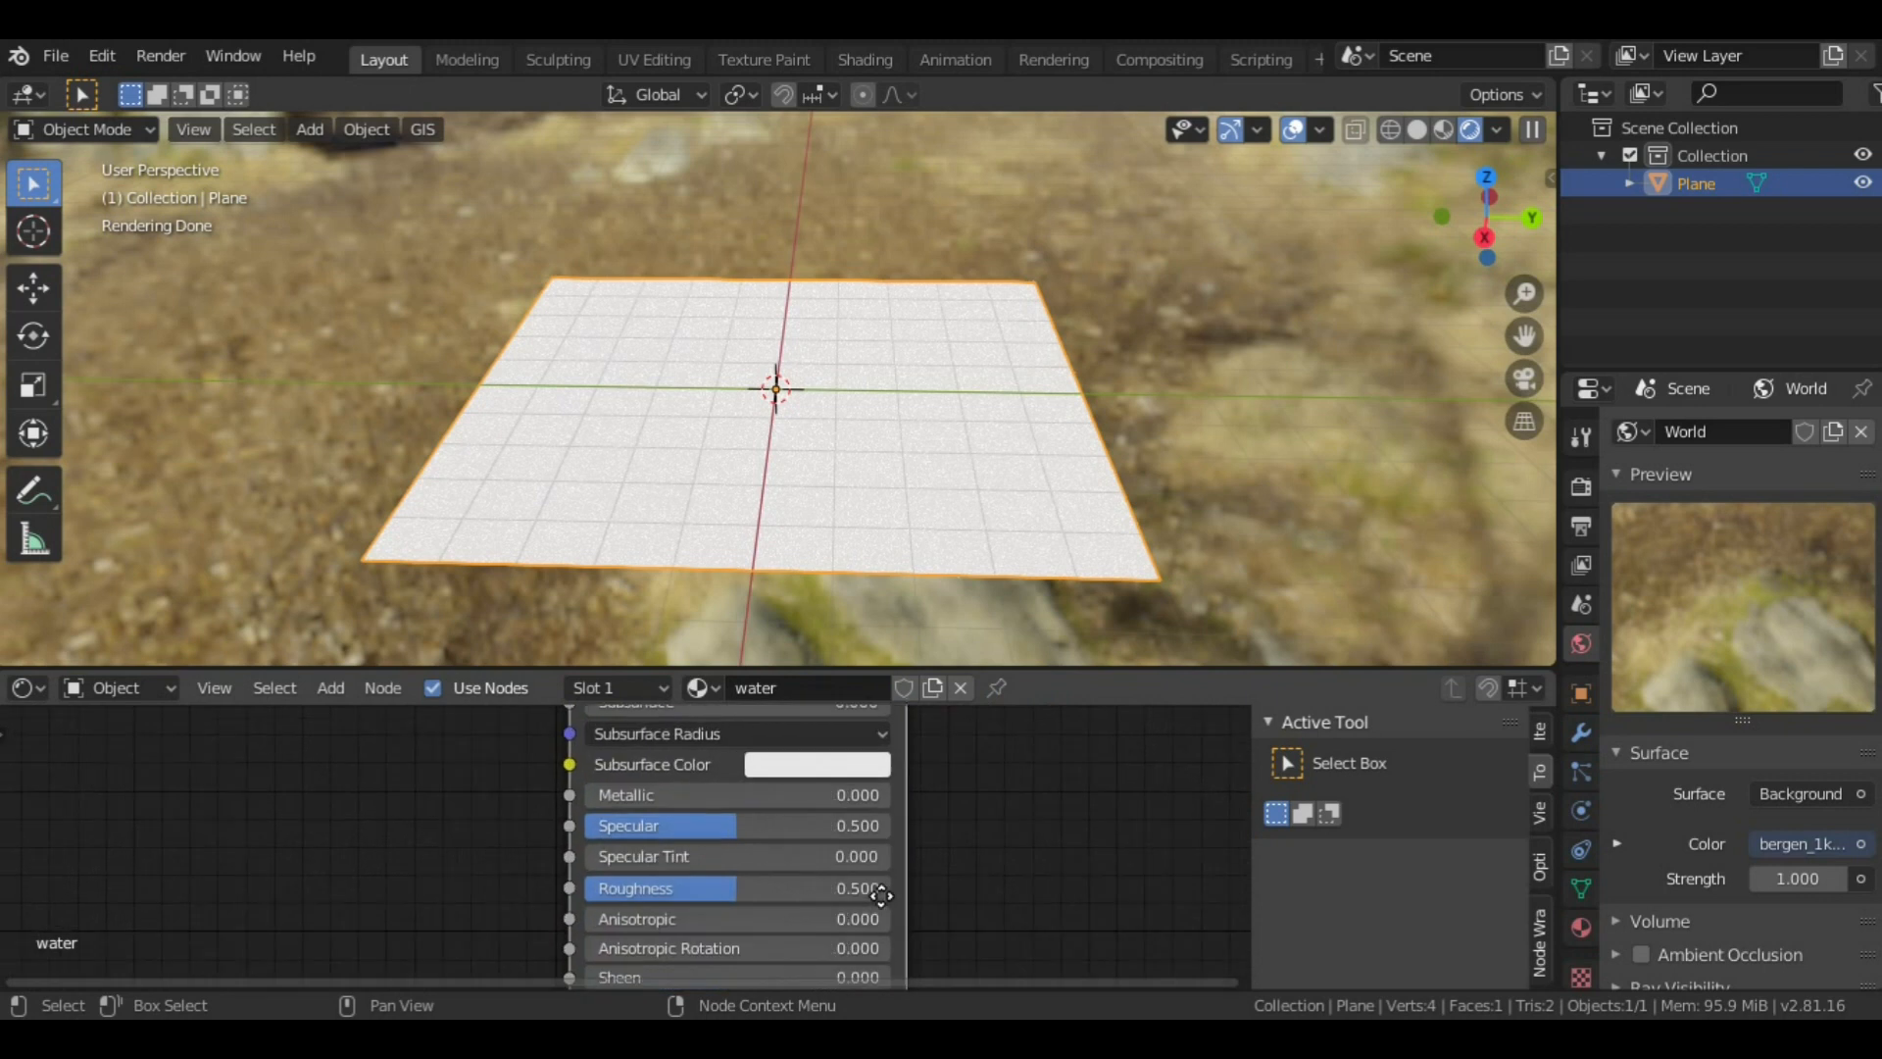
pyautogui.moveTo(727, 884); pyautogui.dragTo(514, 880)
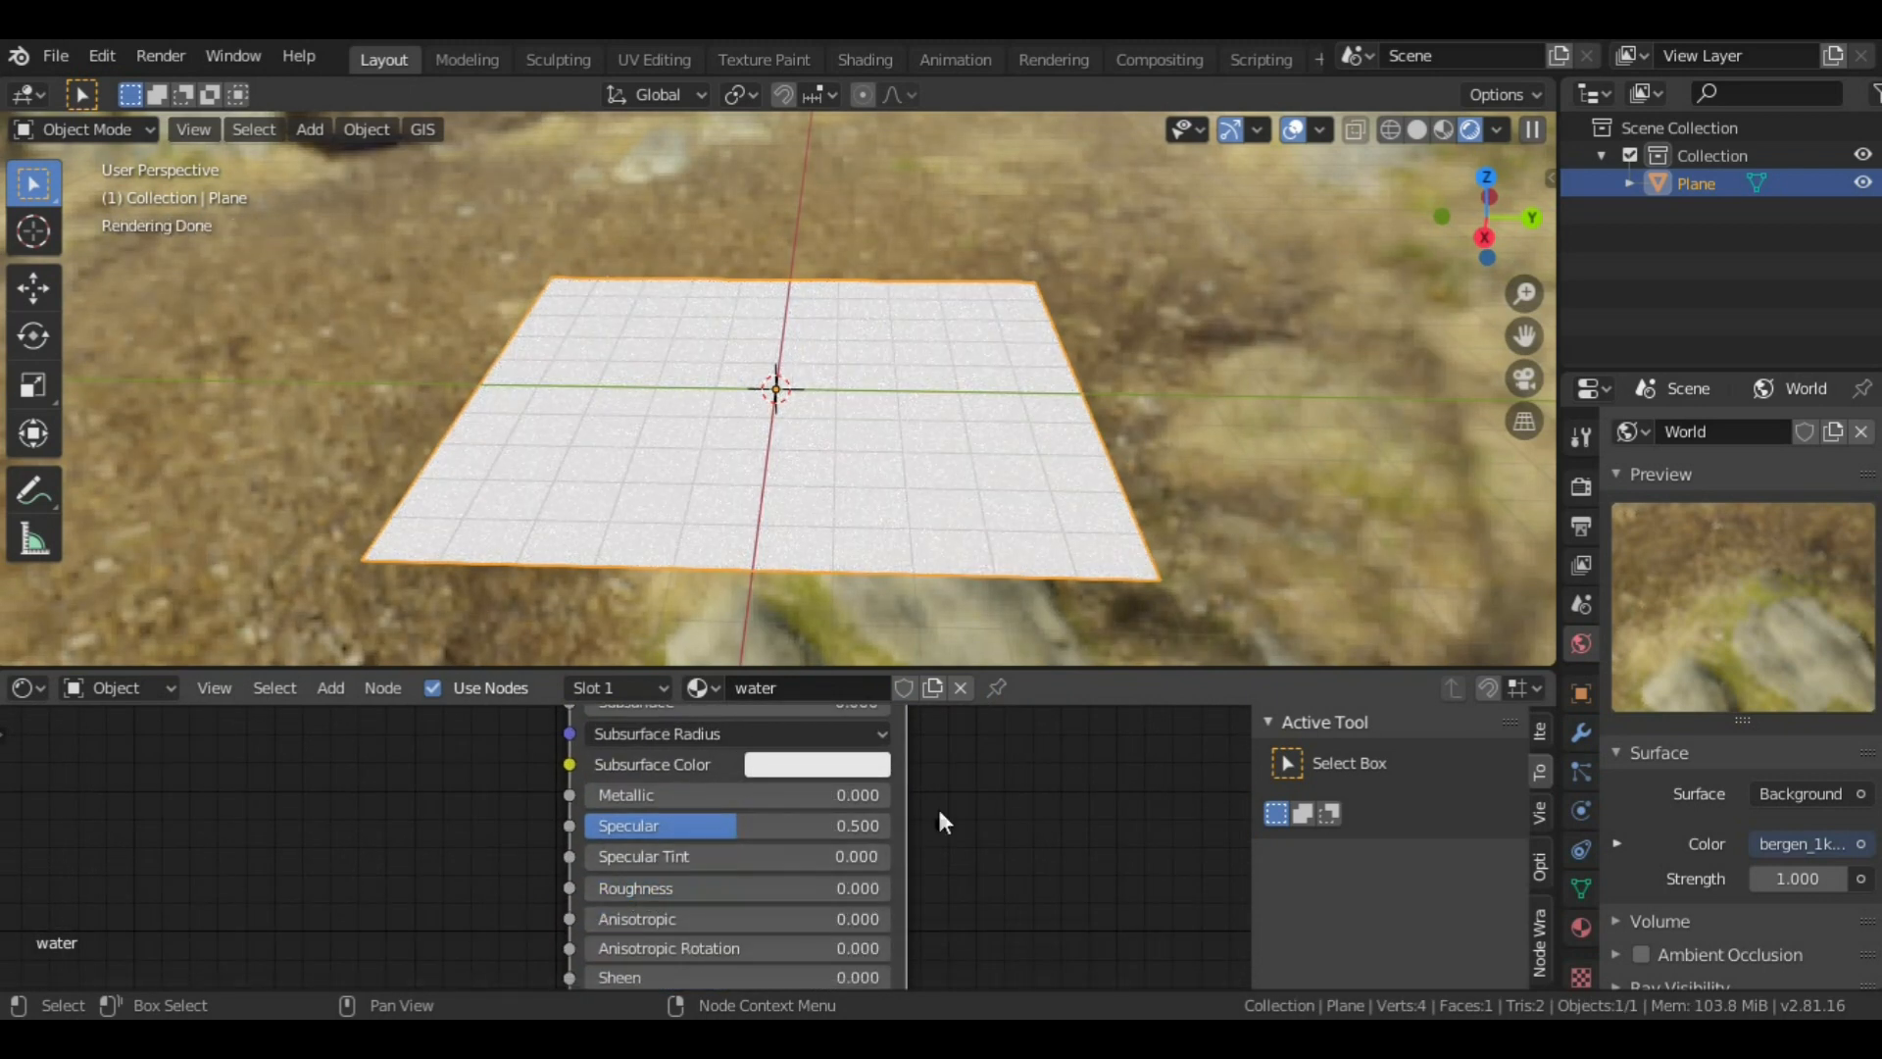
# Step: Set the Transmission of the water material's Principled BSDF node to 1
pyautogui.keyDown('shift'); pyautogui.scroll(-5, 1013, 904); pyautogui.keyUp('shift')
pyautogui.keyDown('ctrl'); pyautogui.hscroll(1, 980, 894); pyautogui.keyUp('ctrl')
pyautogui.keyDown('shift'); pyautogui.scroll(1, 966, 903); pyautogui.keyUp('shift')
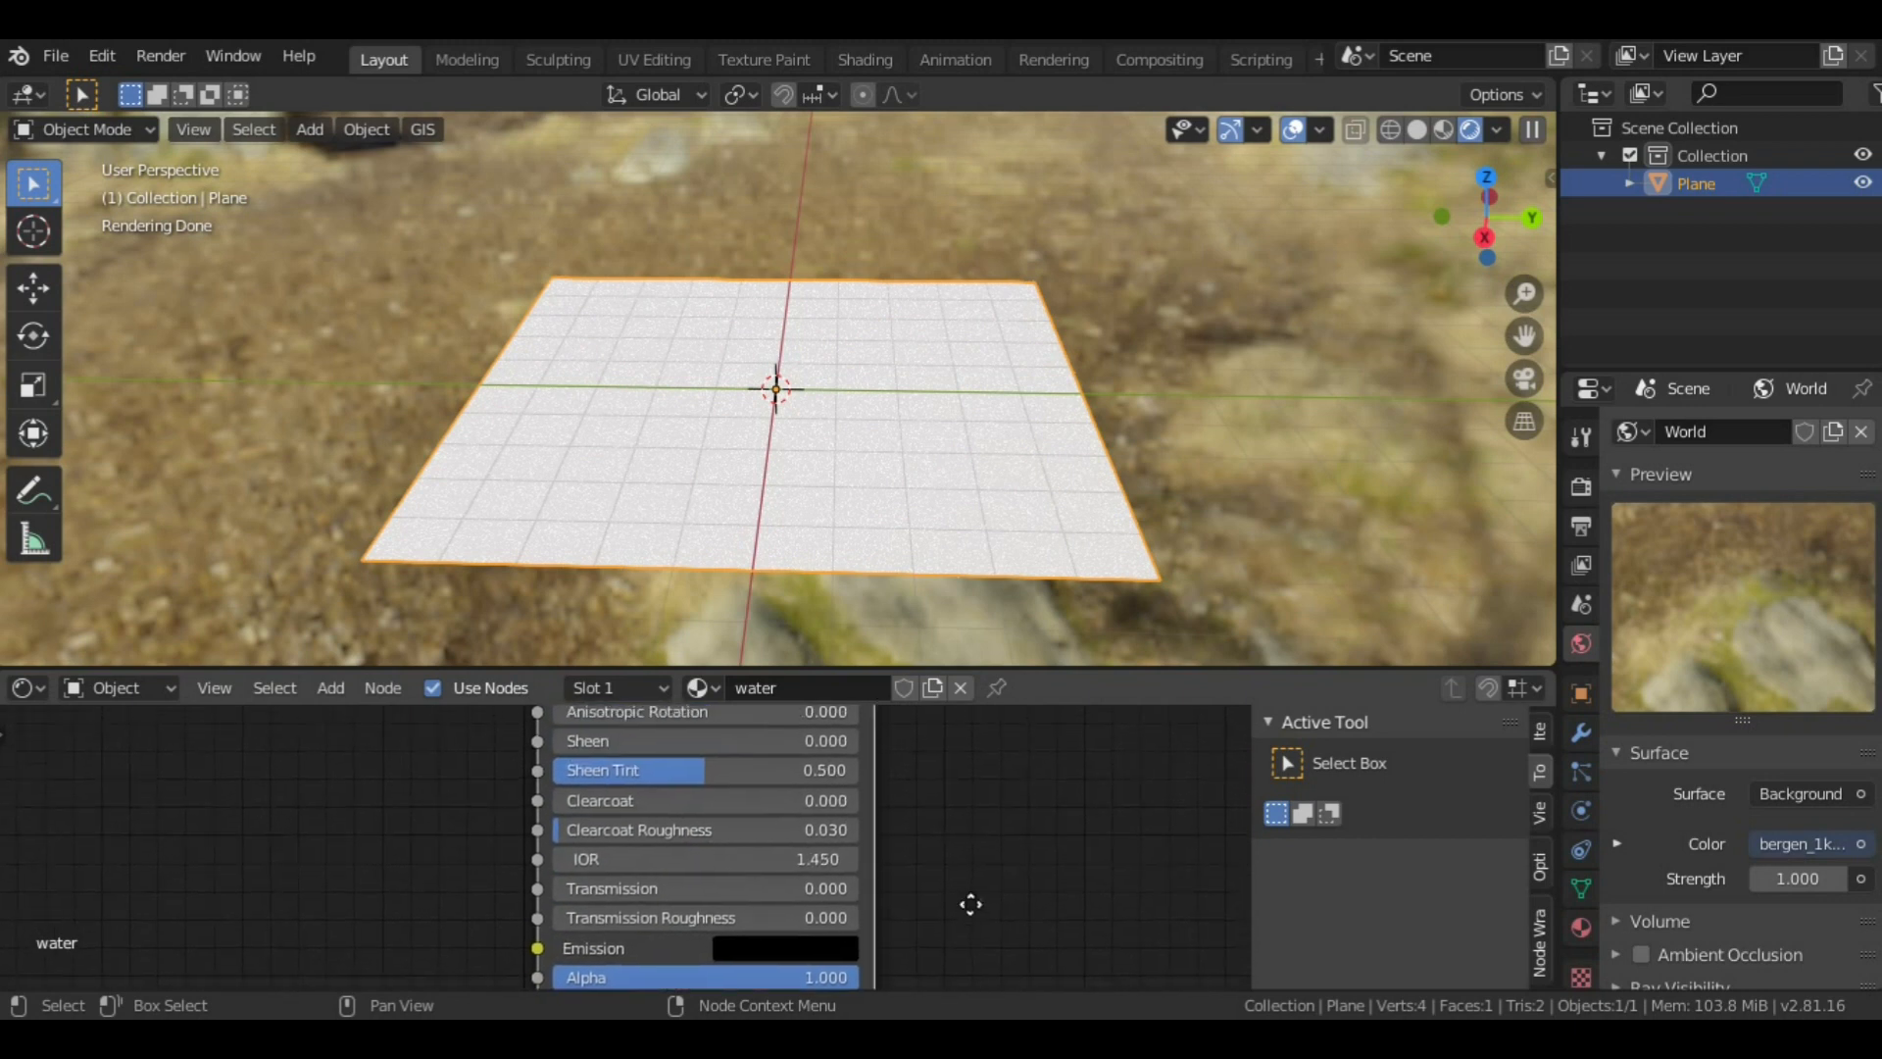
pyautogui.moveTo(585, 890); pyautogui.dragTo(980, 898)
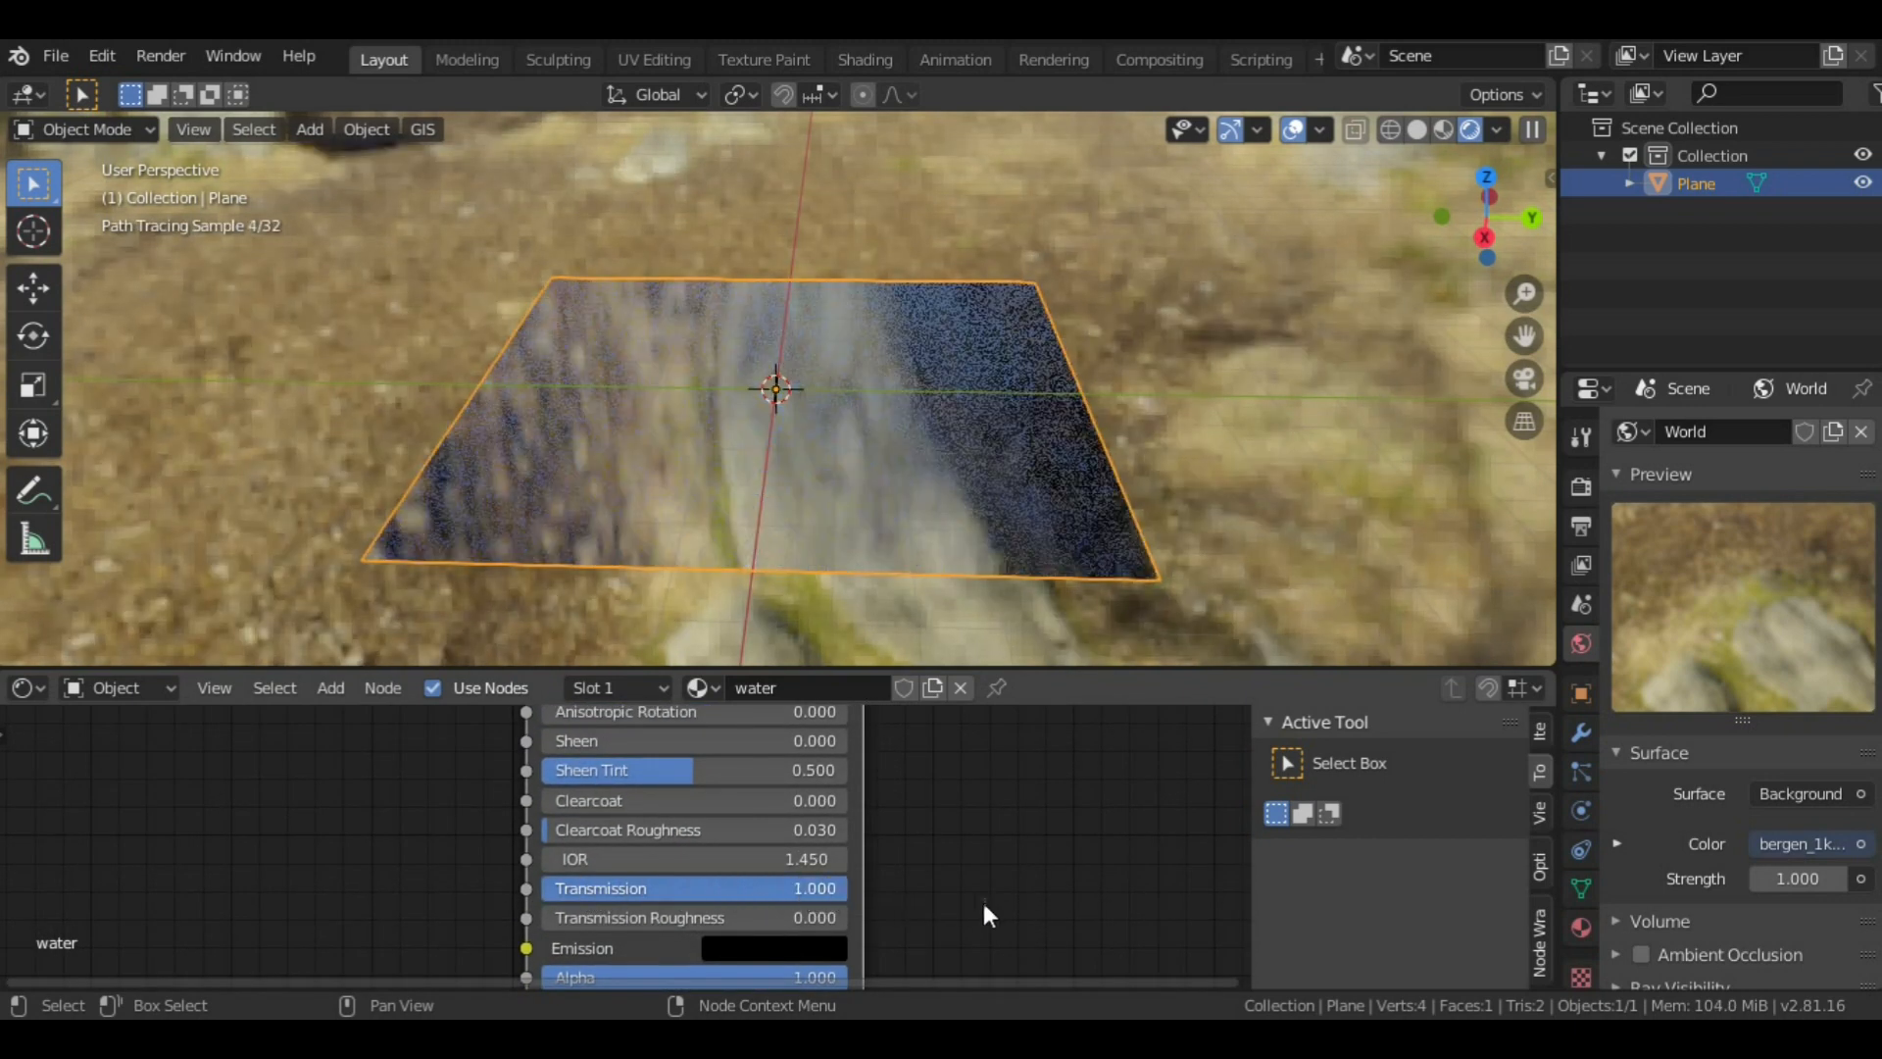
# Step: Set the IOR of the water material's Principled BSDF node to 1.33 and inspect the rendered plane
pyautogui.click(774, 866)
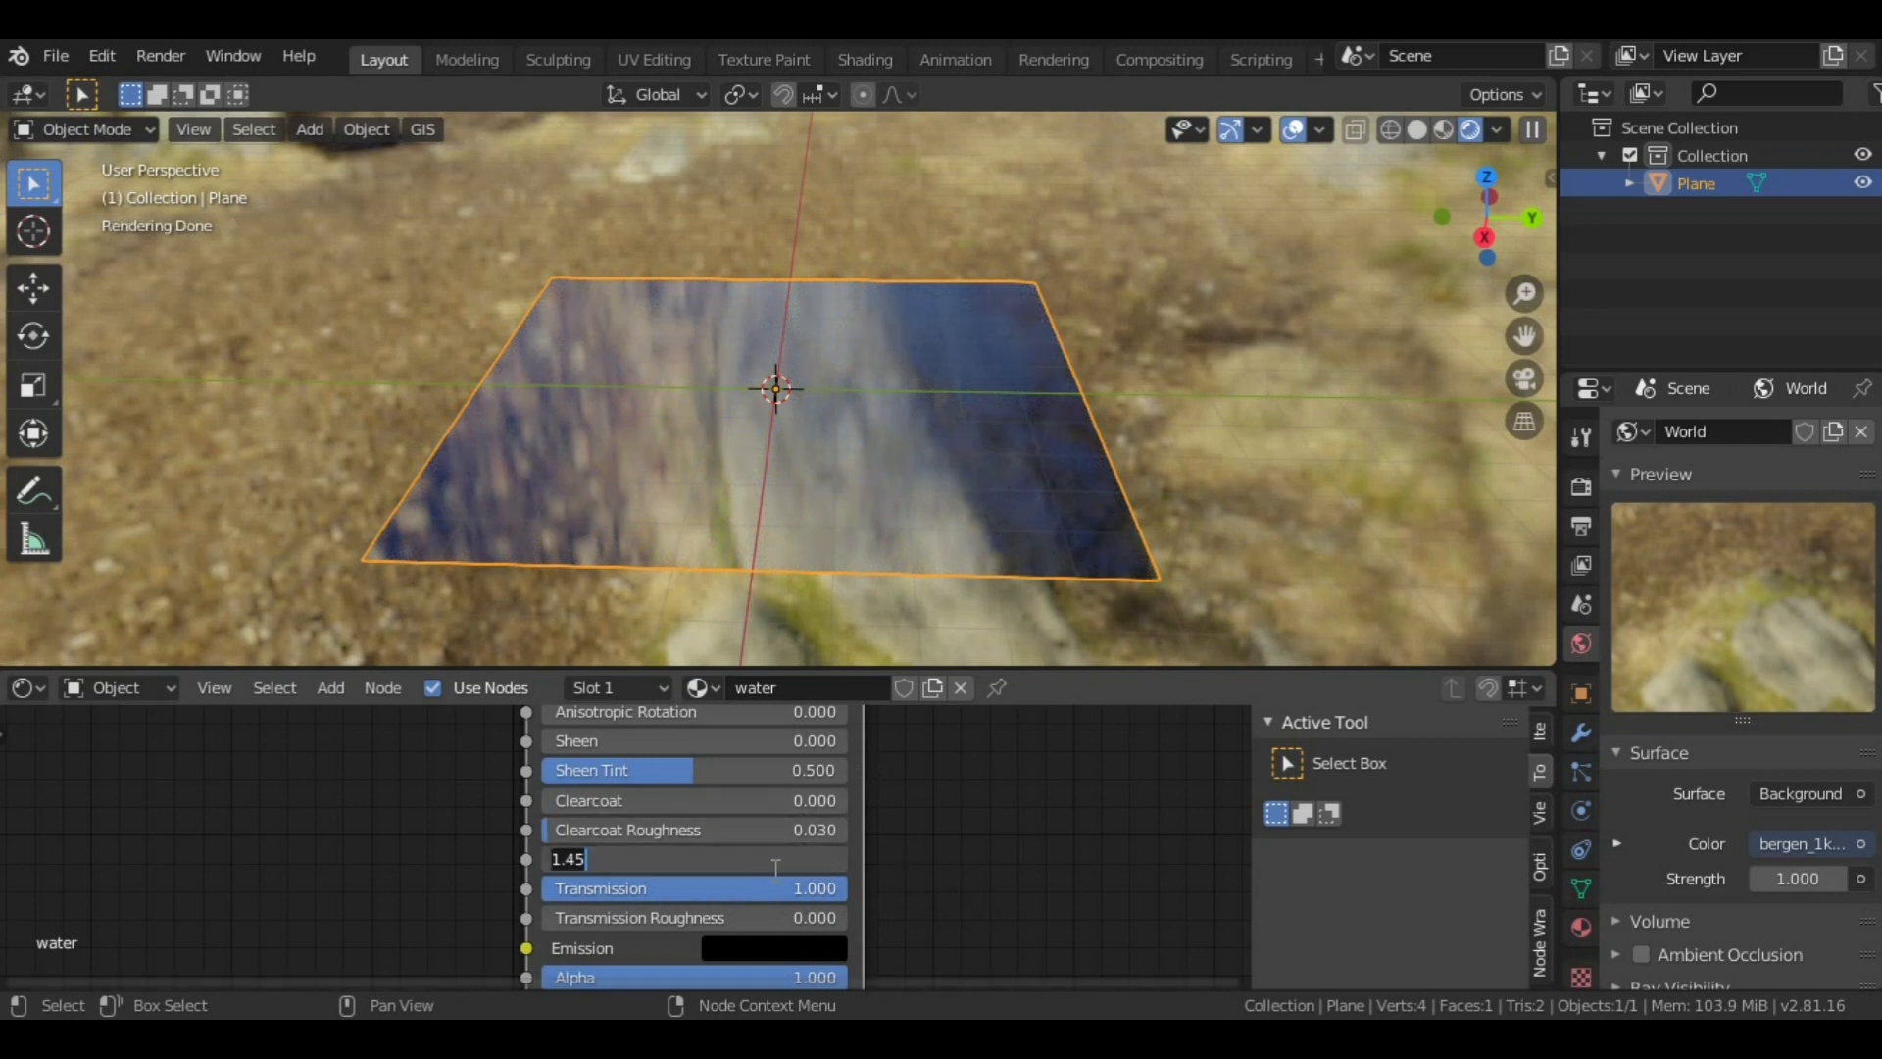
pyautogui.click(775, 866)
pyautogui.press('BackSpace')
pyautogui.press('BackSpace')
pyautogui.write('33')
pyautogui.press('Return')
pyautogui.scroll(3, 868, 495)
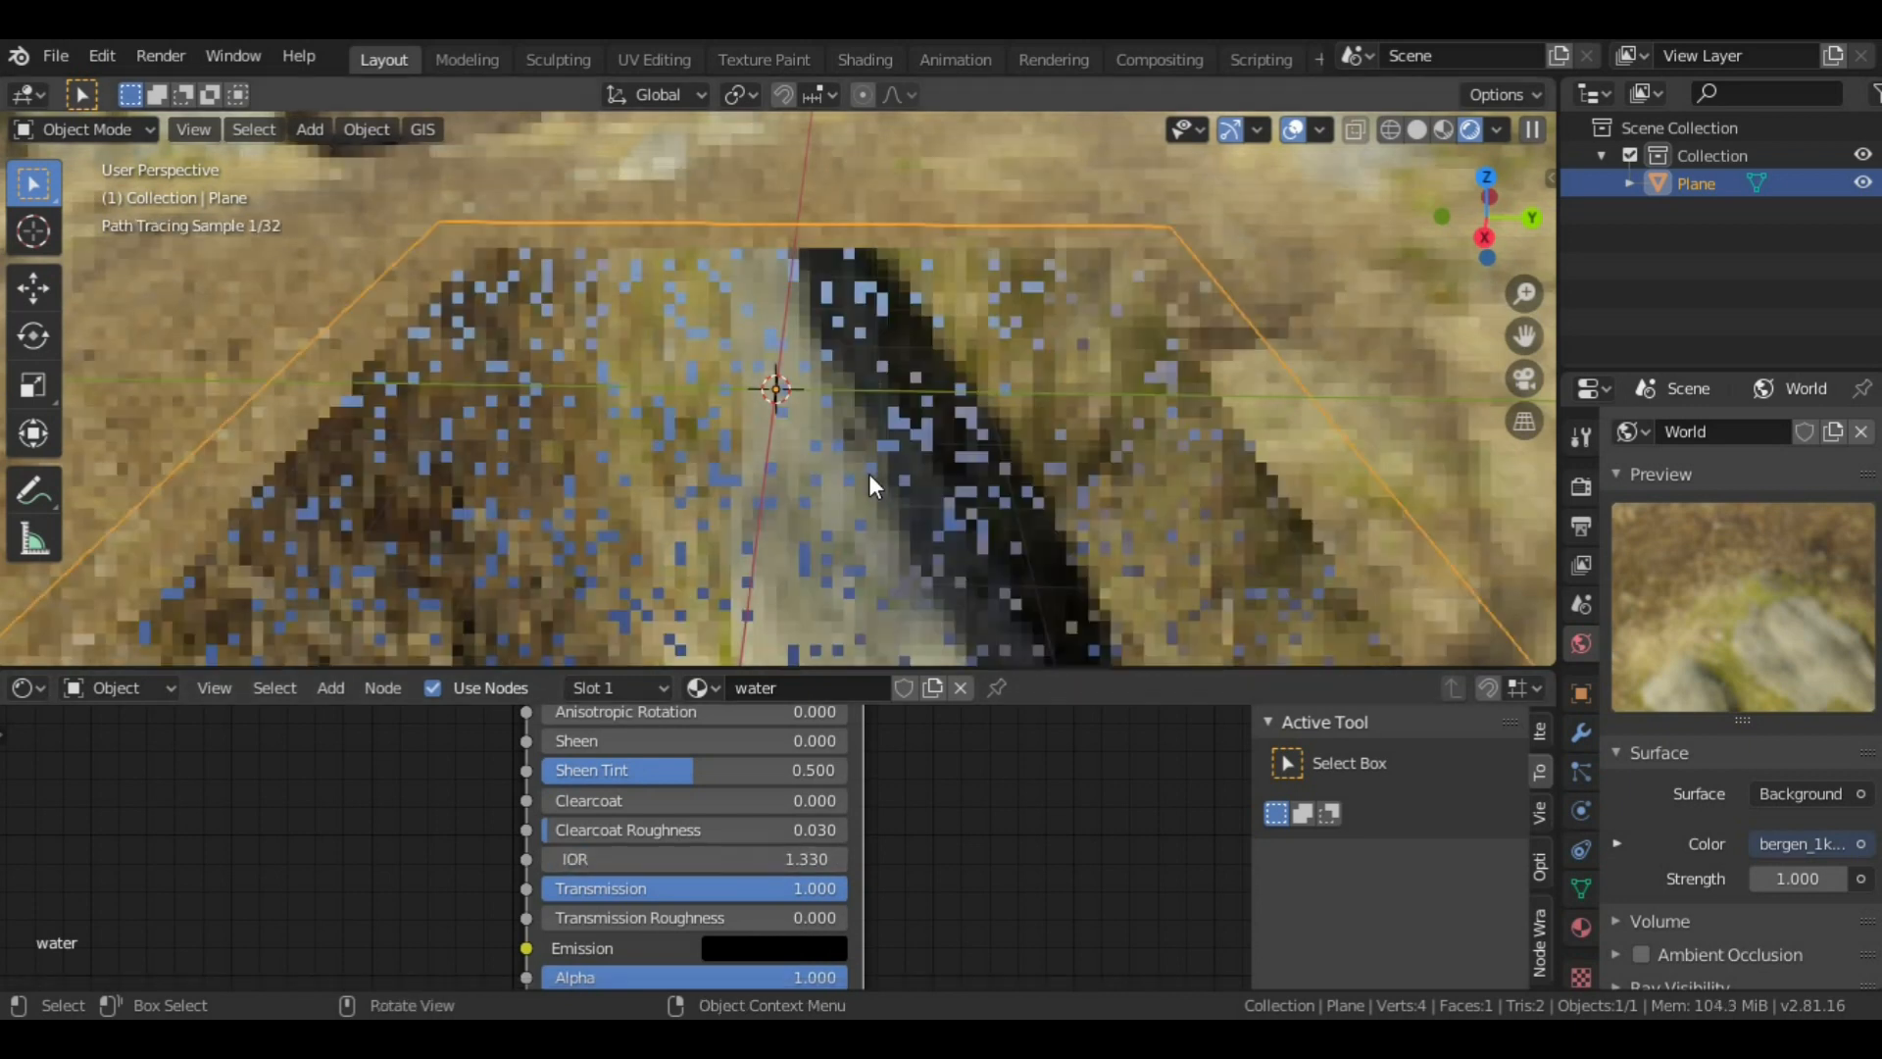
pyautogui.moveTo(873, 483); pyautogui.dragTo(919, 498, button='middle')
pyautogui.scroll(-3, 915, 490)
pyautogui.moveTo(1038, 849); pyautogui.dragTo(815, 845, button='middle')
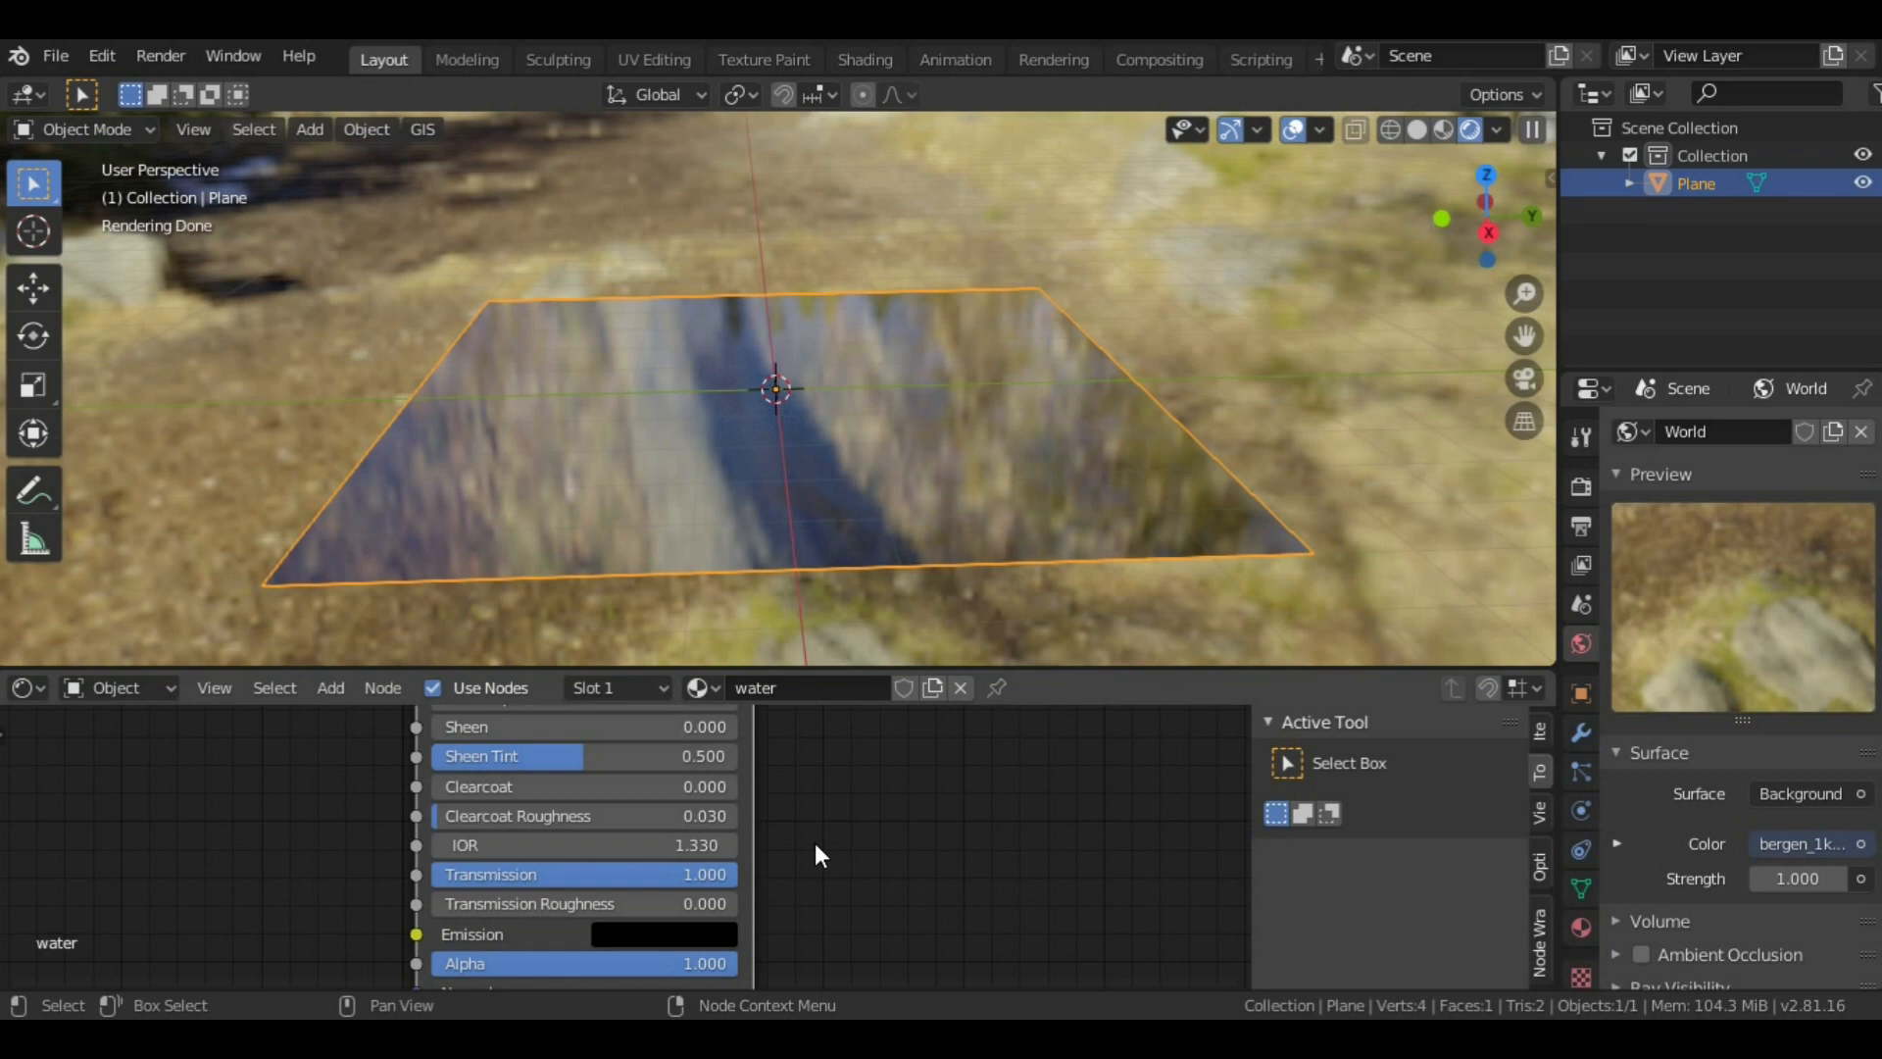
# Step: Add a Bump node to the water material and connect its Normal output to the Principled BSDF's Normal input
pyautogui.moveTo(814, 843); pyautogui.dragTo(943, 831, button='middle')
pyautogui.scroll(-2, 950, 829)
pyautogui.moveTo(1024, 382); pyautogui.dragTo(1029, 447, button='middle')
pyautogui.scroll(2, 982, 446)
pyautogui.scroll(-2, 1010, 451)
pyautogui.scroll(1, 994, 445)
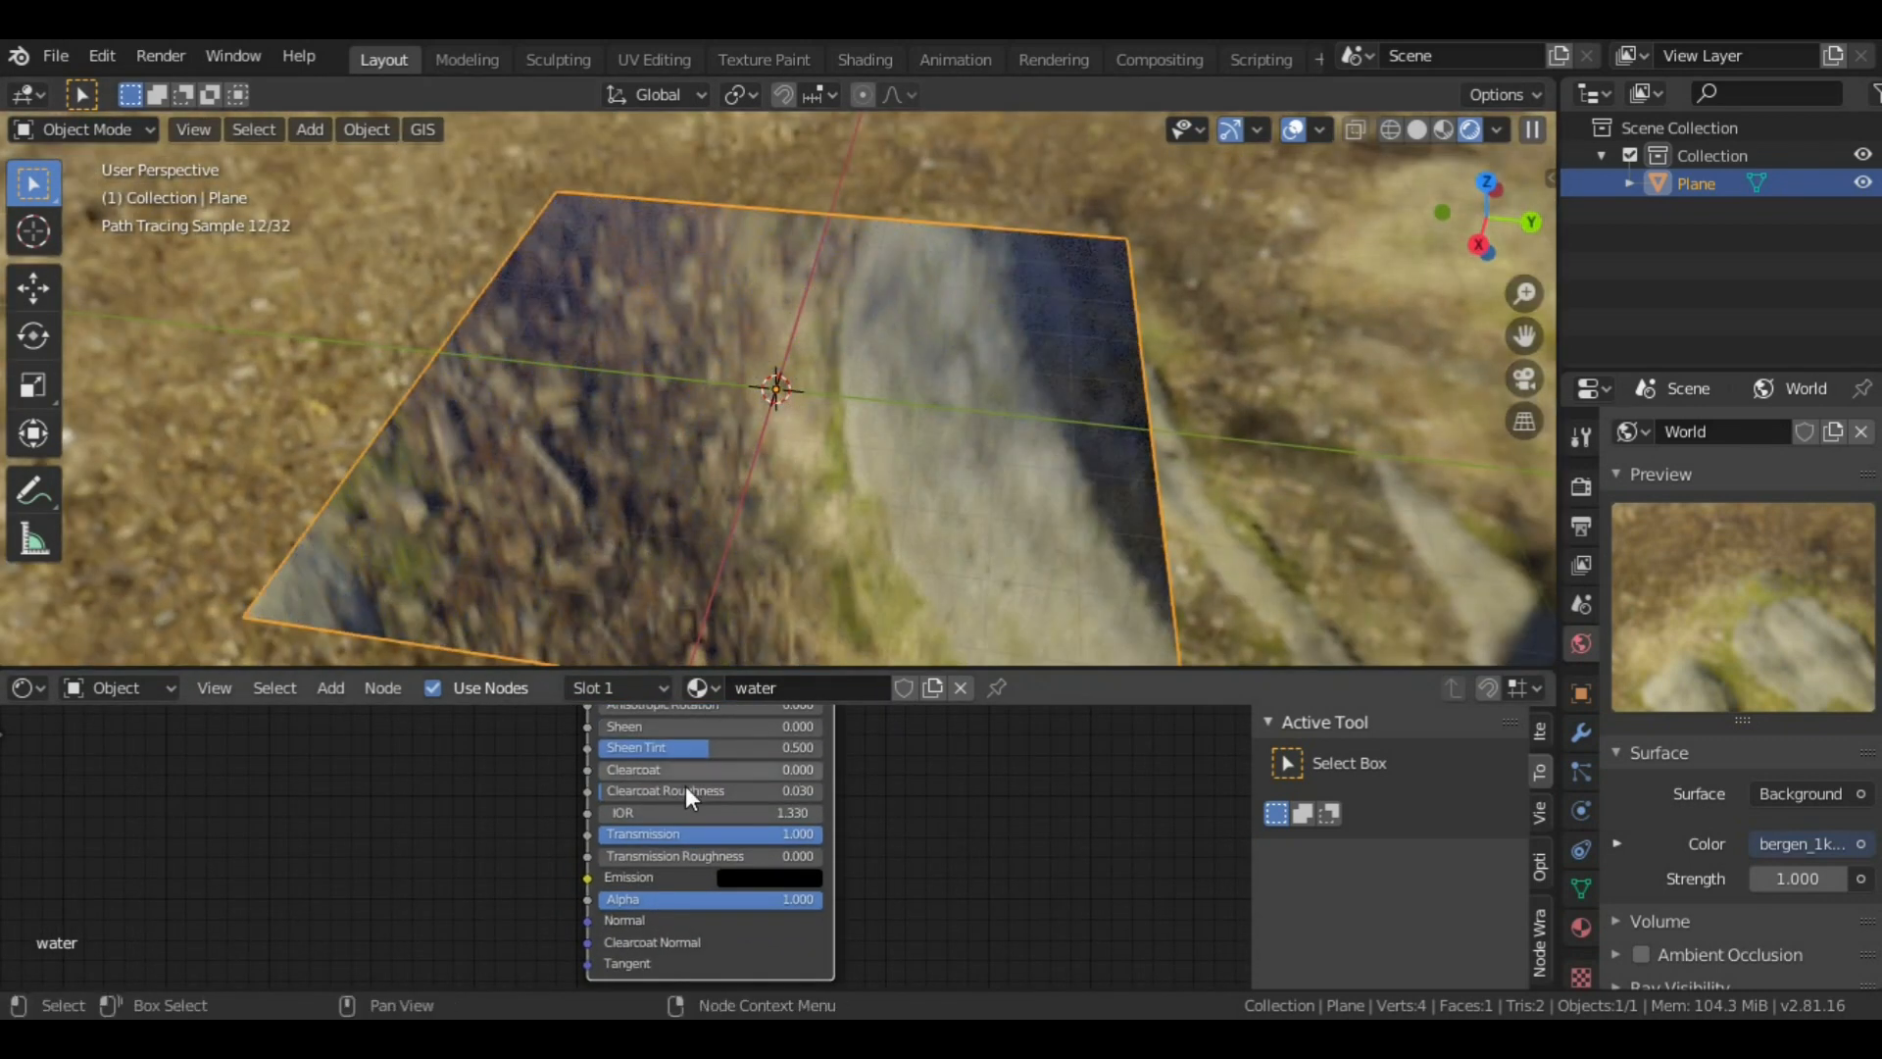
pyautogui.moveTo(496, 855); pyautogui.dragTo(735, 815, button='middle')
pyautogui.scroll(1, 738, 828)
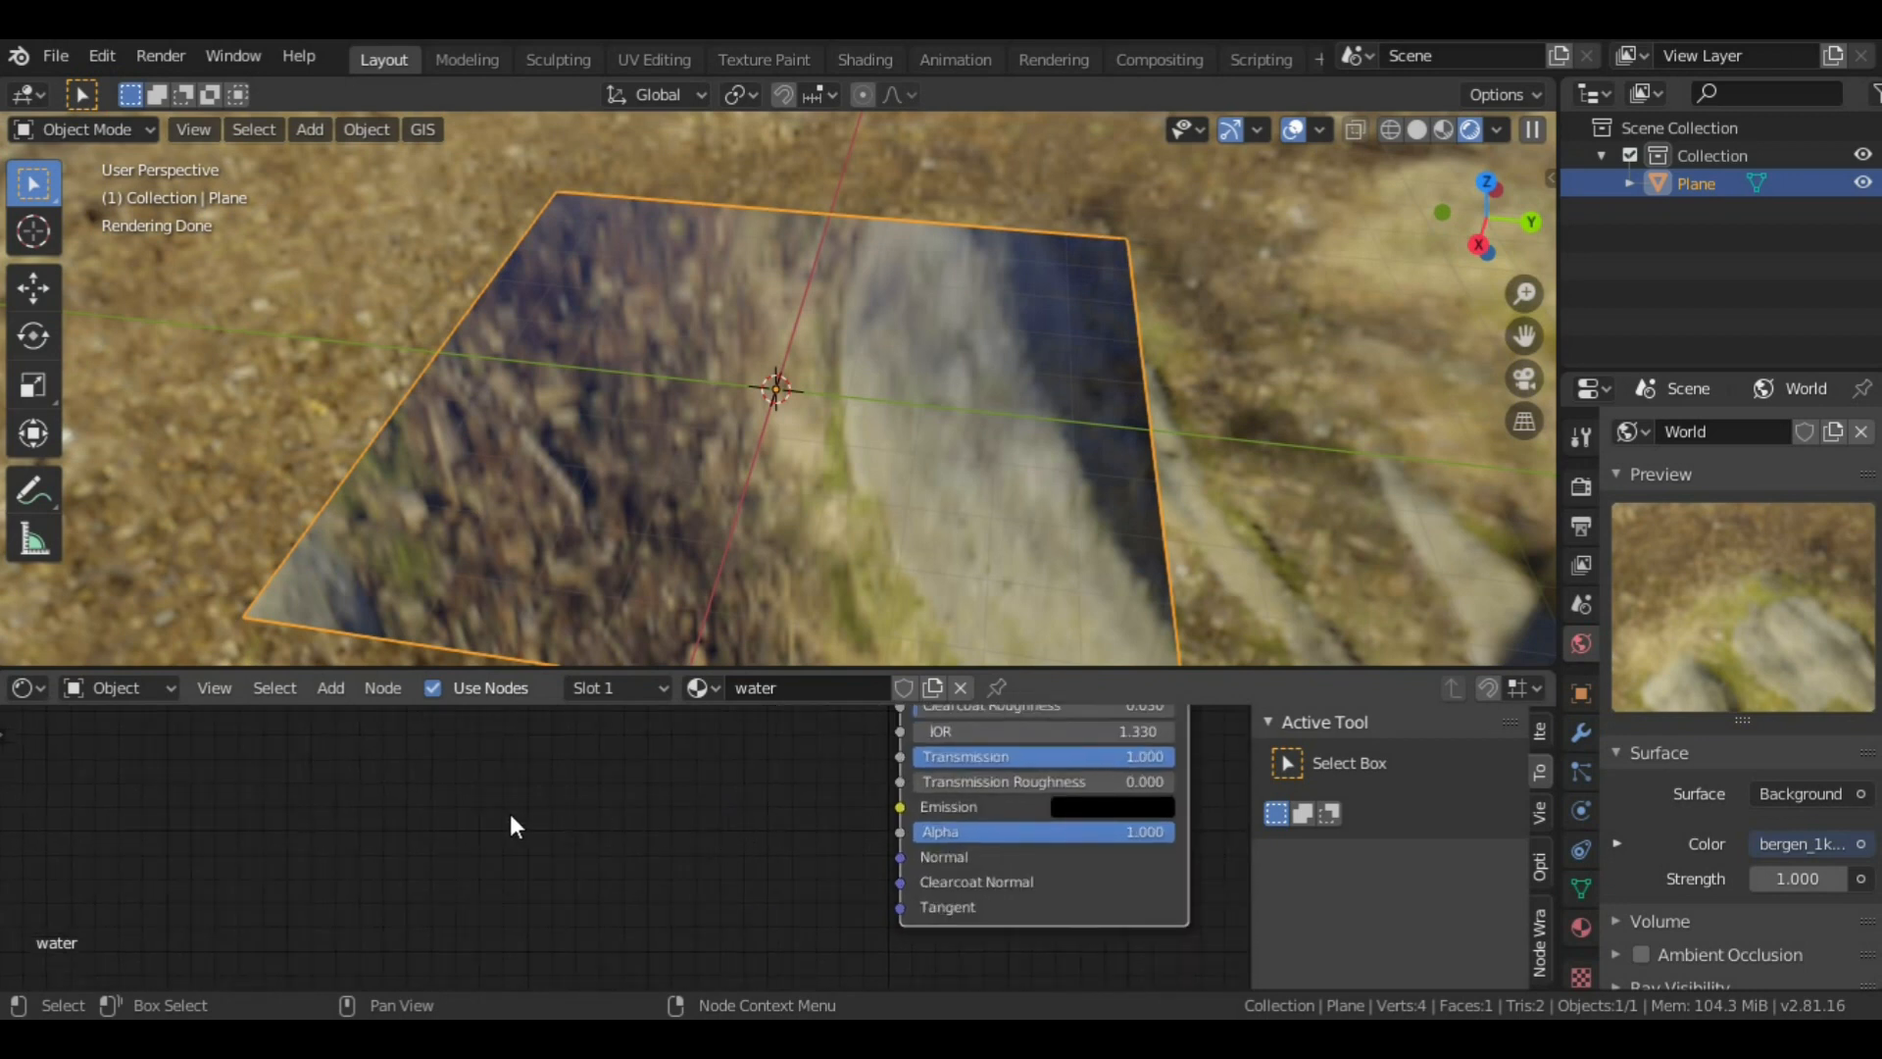
pyautogui.hotkey('shift', 'a')
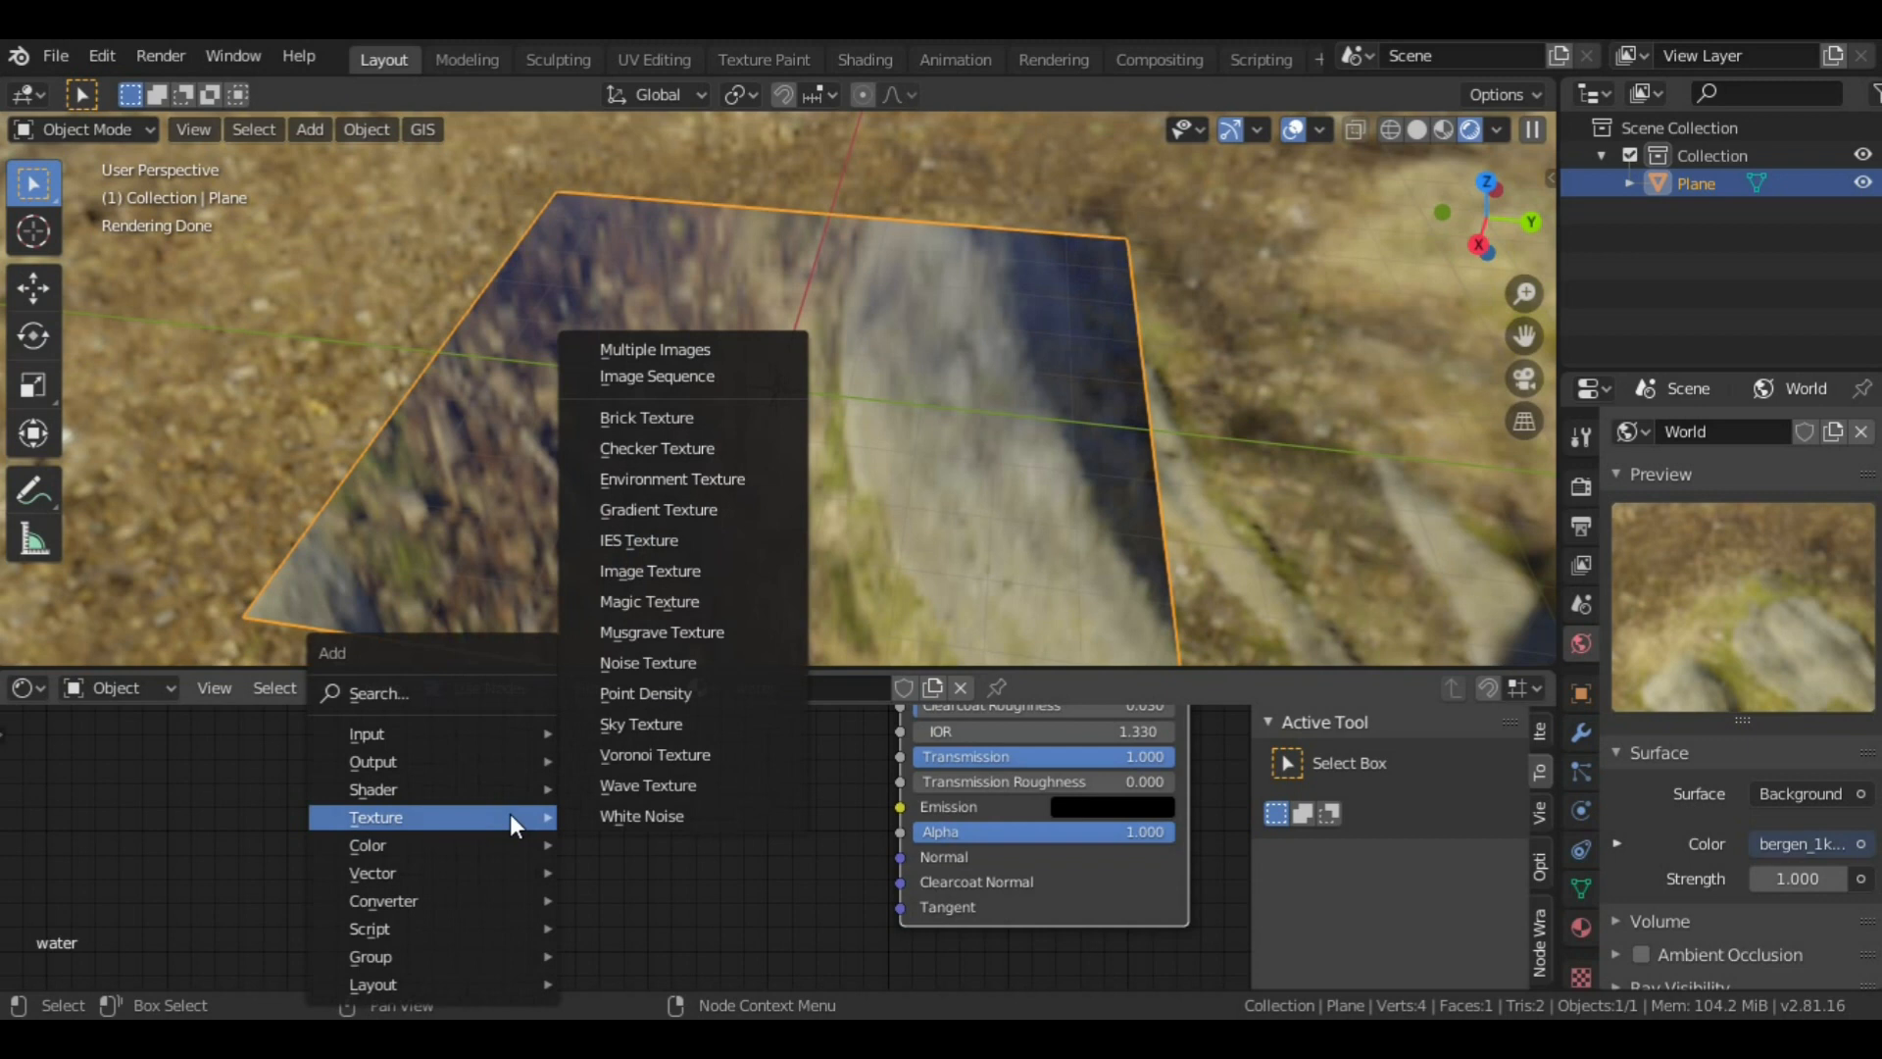
pyautogui.moveTo(416, 868)
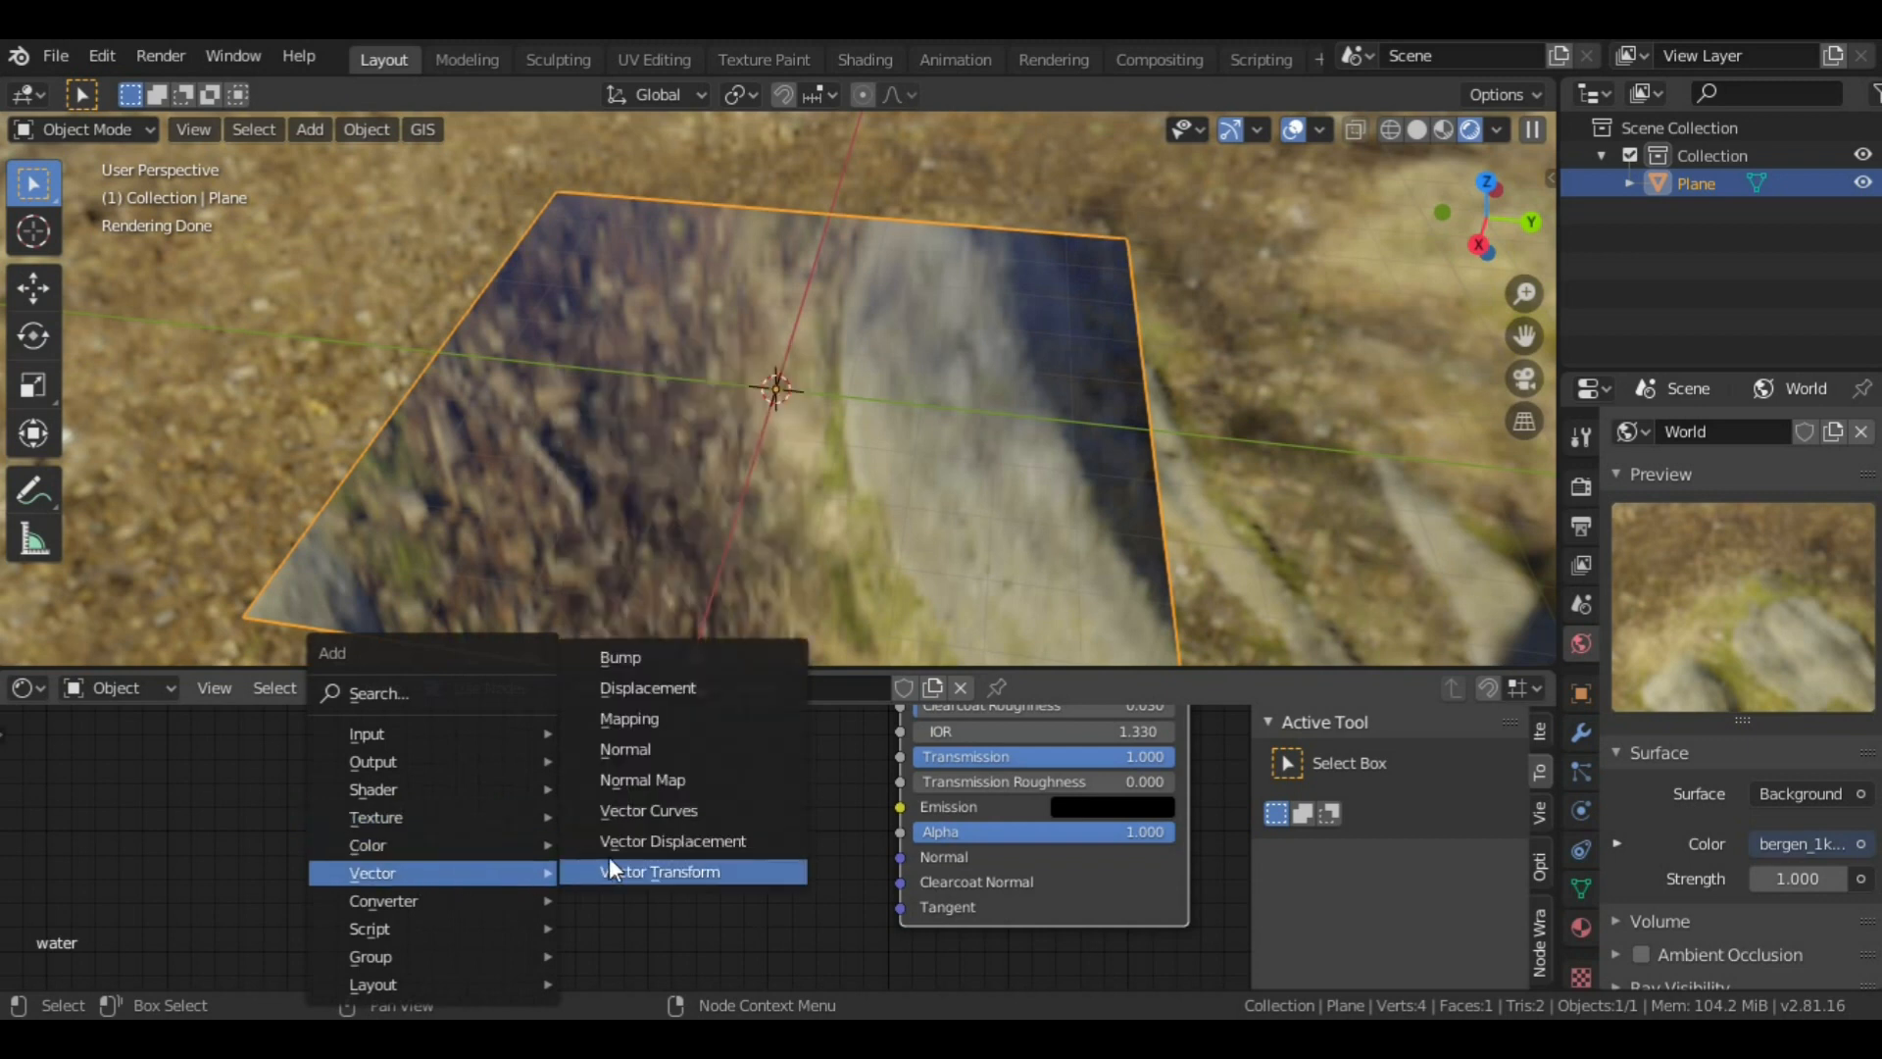
pyautogui.click(666, 660)
pyautogui.click(536, 806)
pyautogui.moveTo(673, 820); pyautogui.dragTo(900, 856)
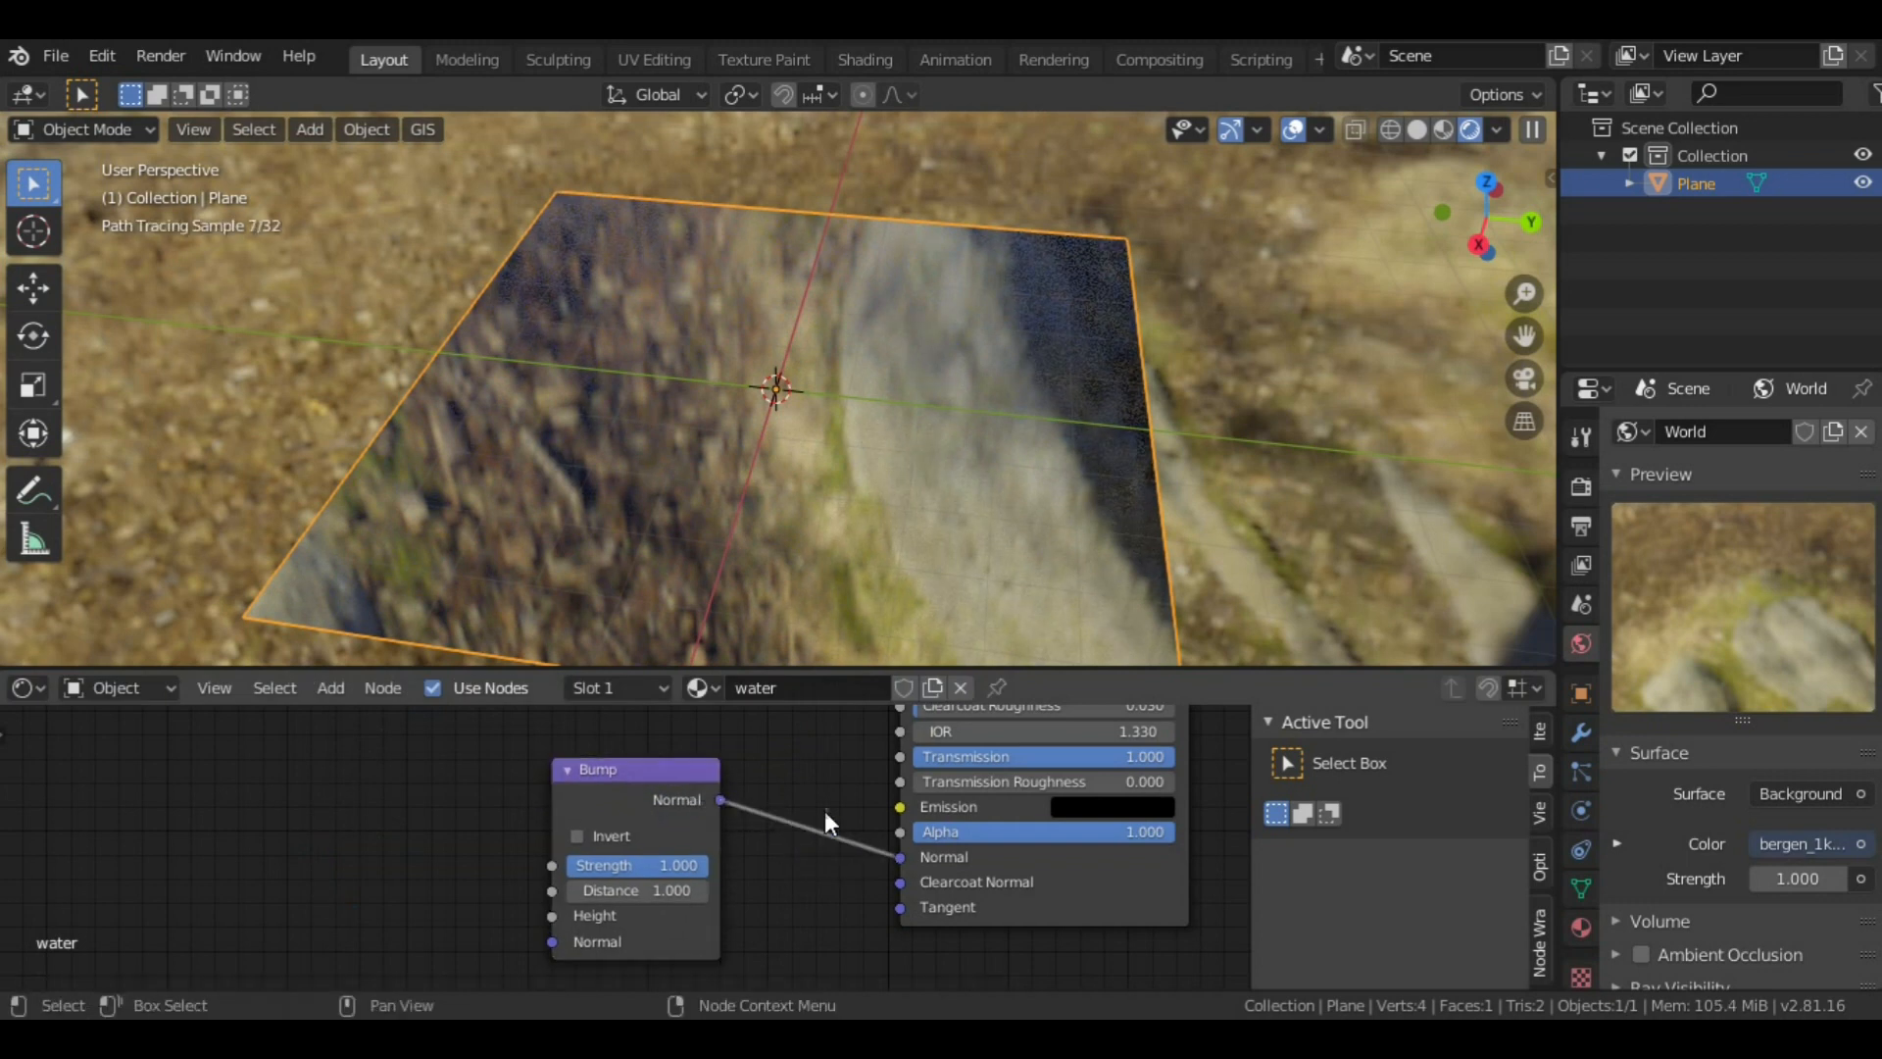
# Step: Add a Noise Texture node and connect its Fac output to the Bump node's Height input
pyautogui.moveTo(768, 793); pyautogui.dragTo(878, 787, button='middle')
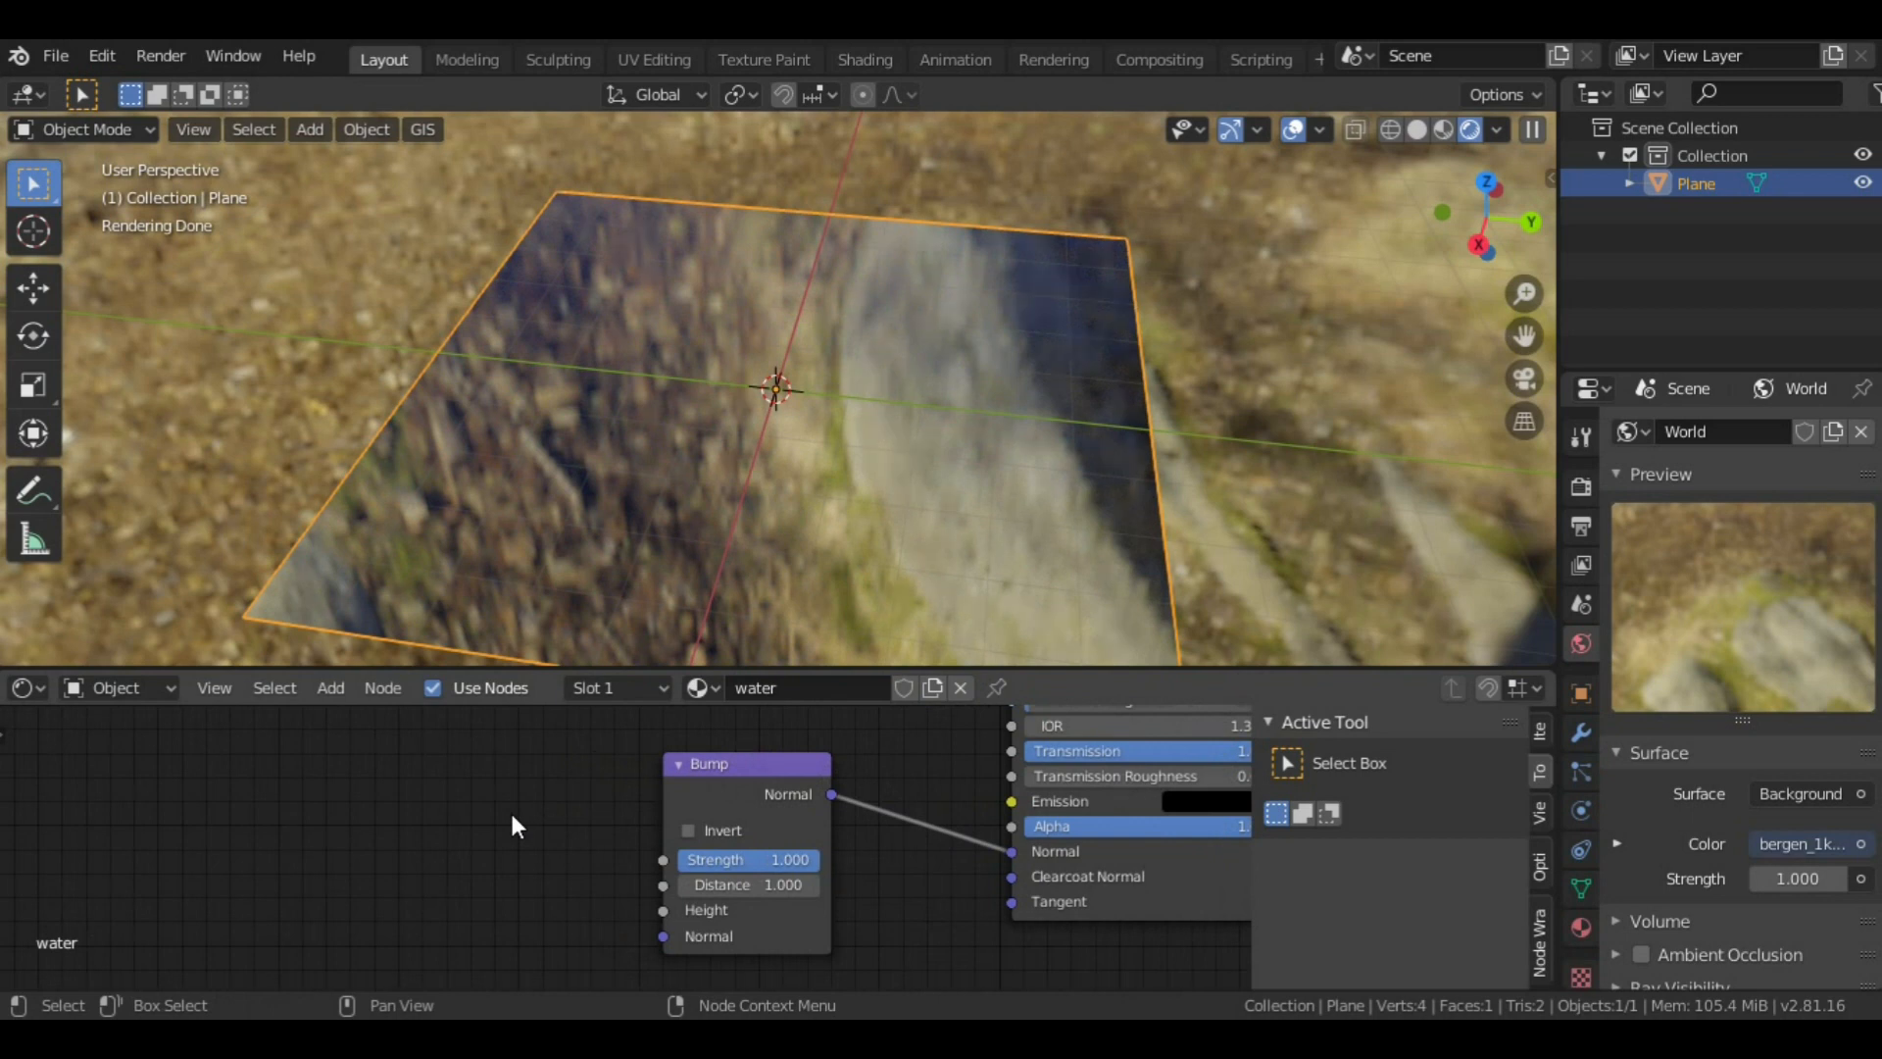
pyautogui.scroll(1, 511, 819)
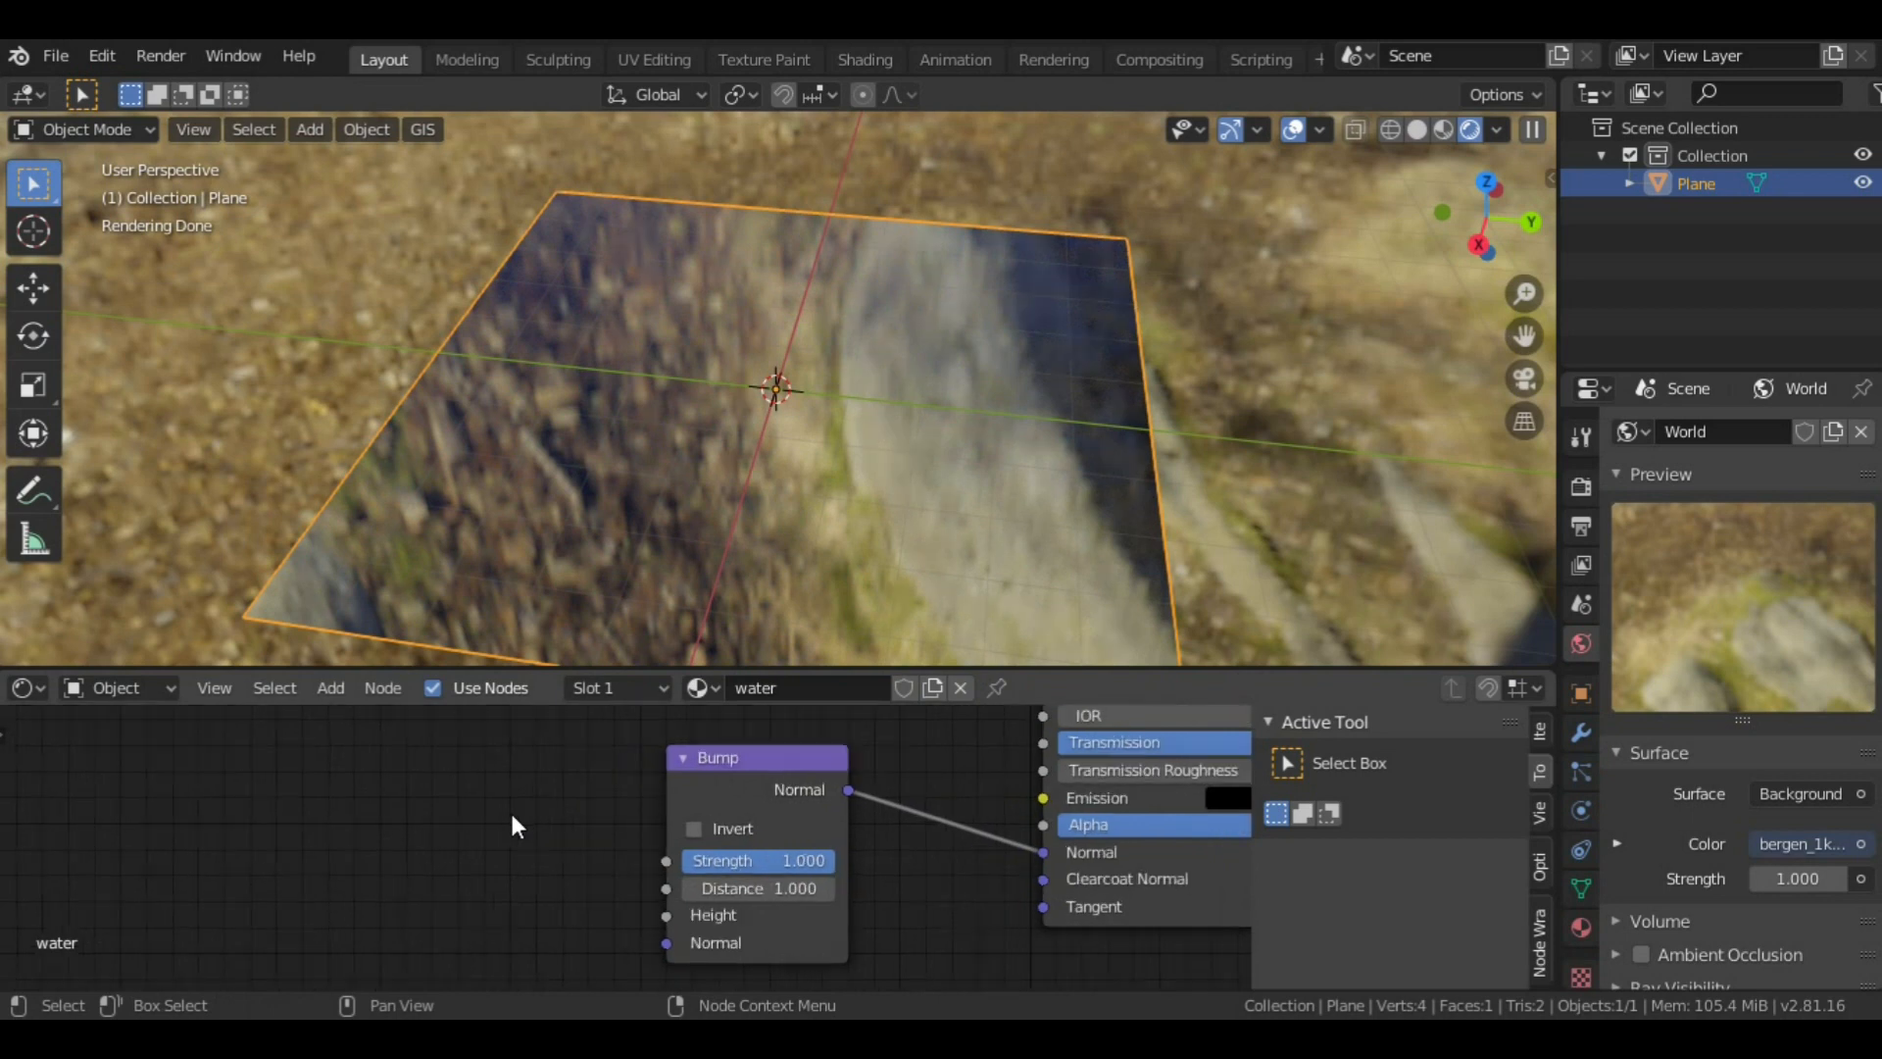
pyautogui.hotkey('shift', 'a')
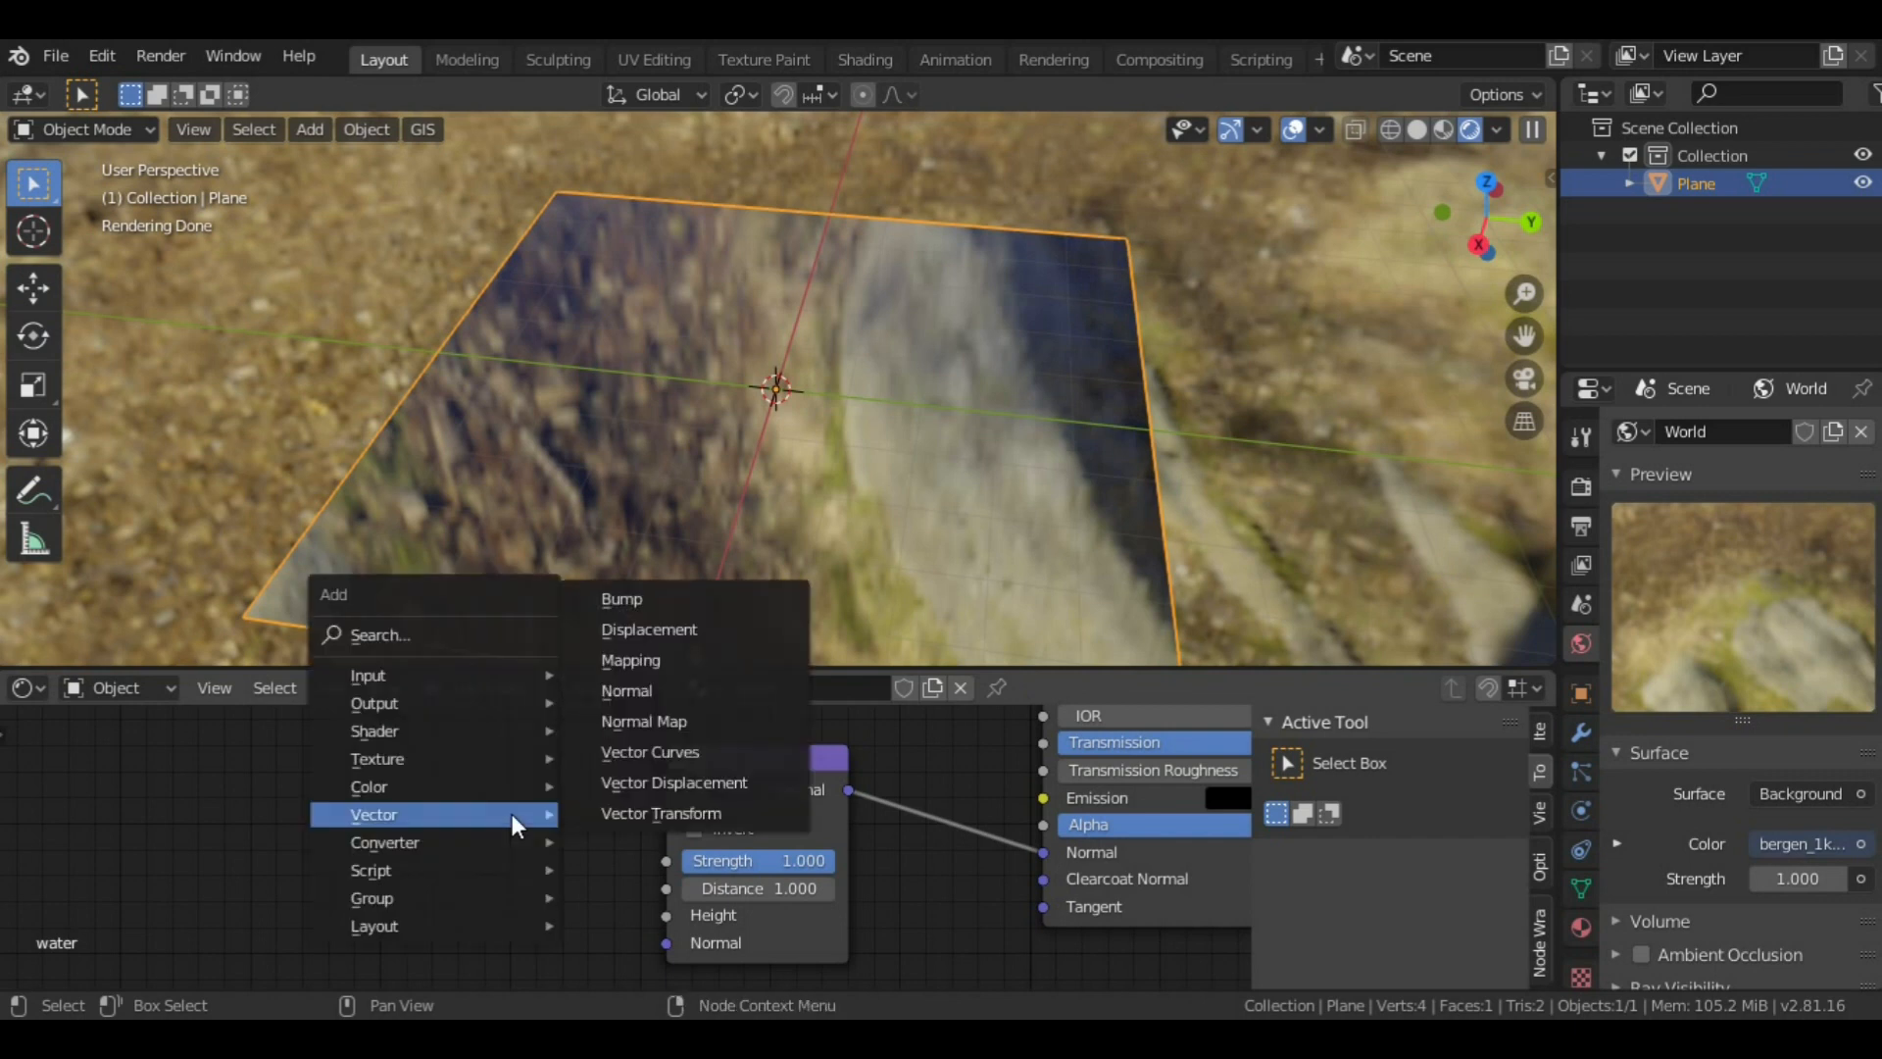
pyautogui.moveTo(389, 764)
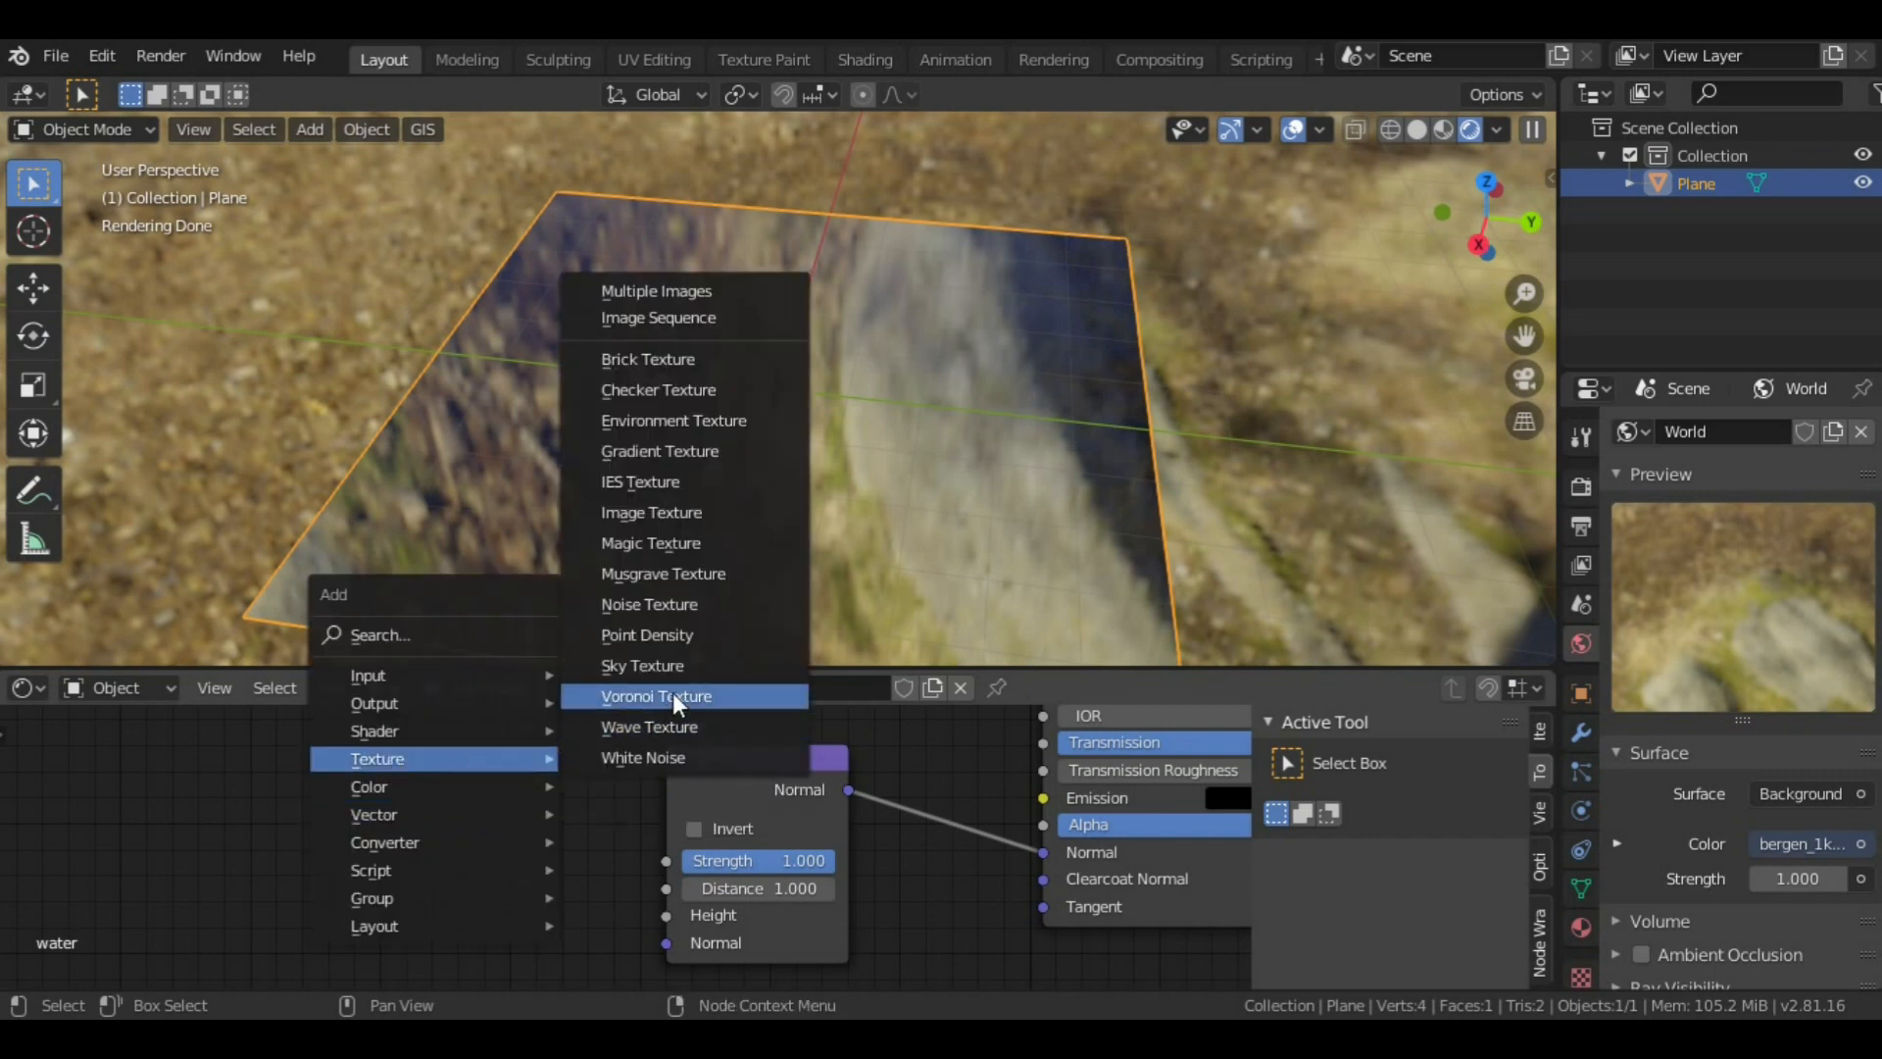
pyautogui.click(676, 602)
pyautogui.click(279, 774)
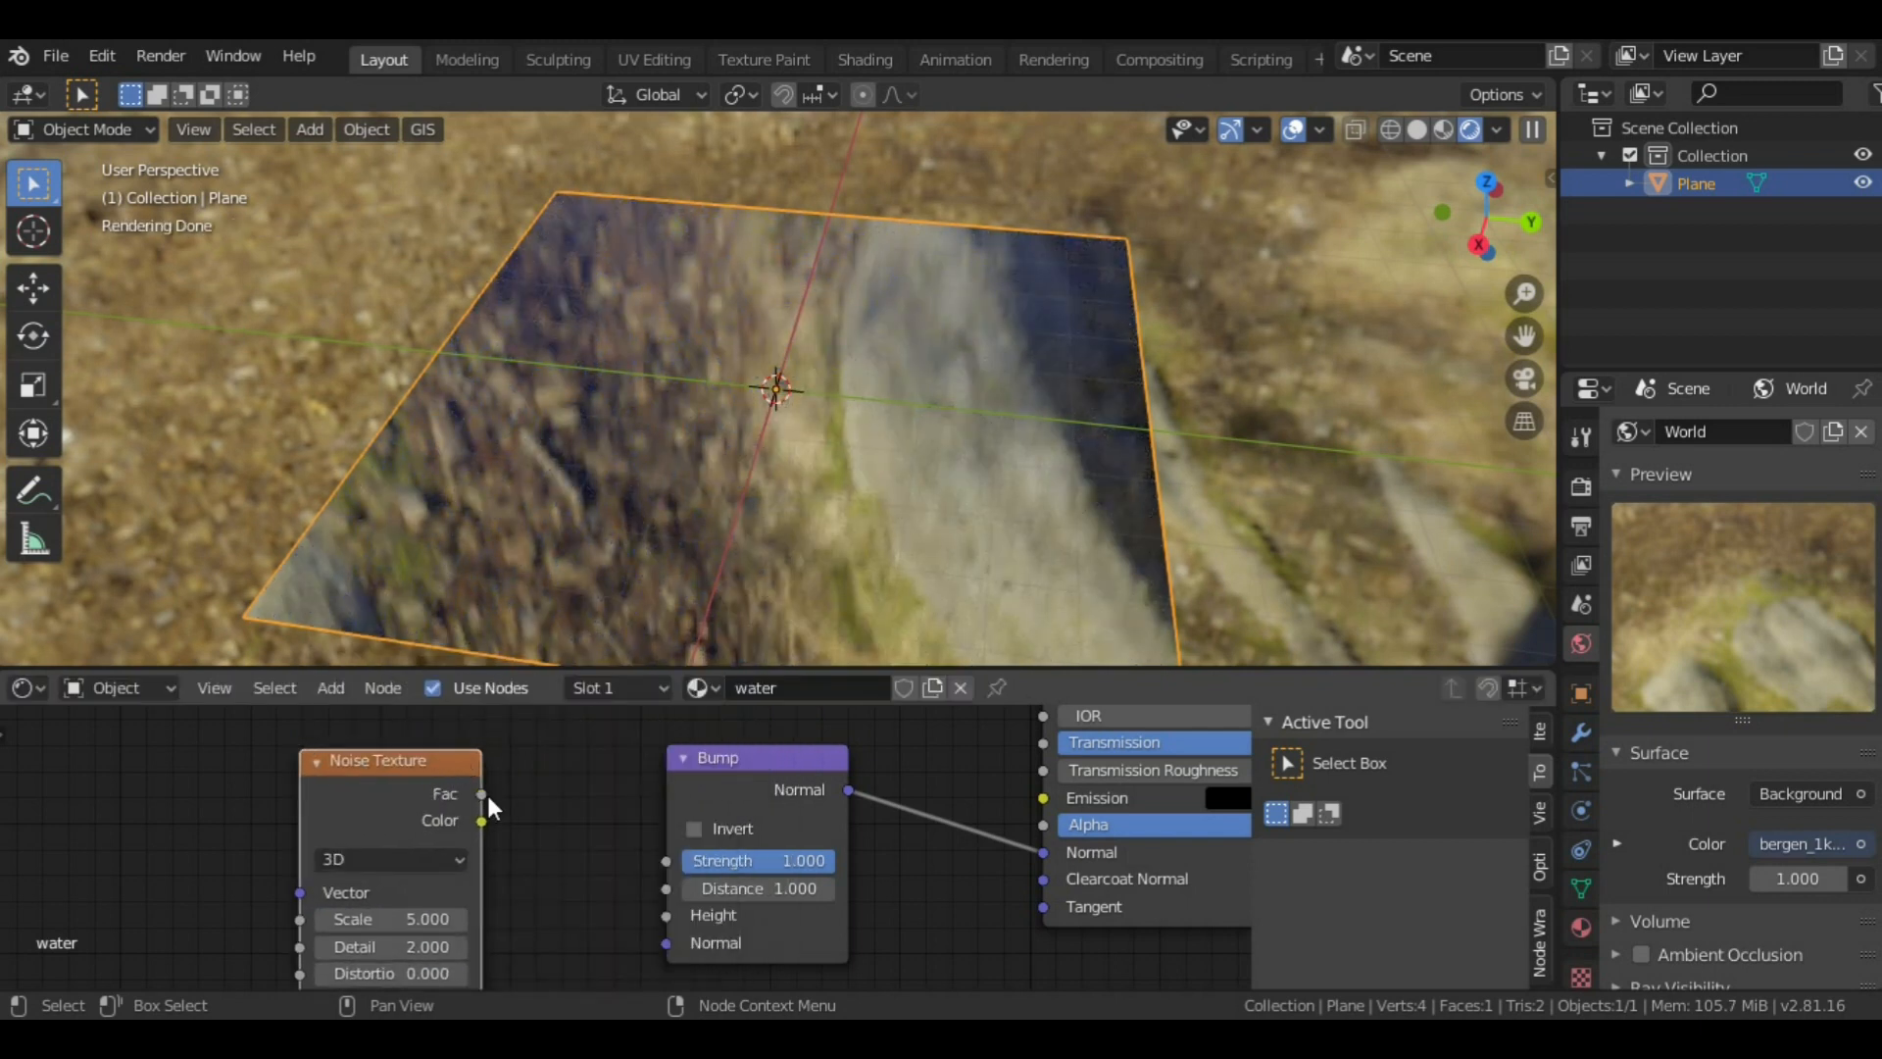
pyautogui.moveTo(480, 792); pyautogui.dragTo(666, 915)
pyautogui.moveTo(608, 898); pyautogui.dragTo(873, 437, button='middle')
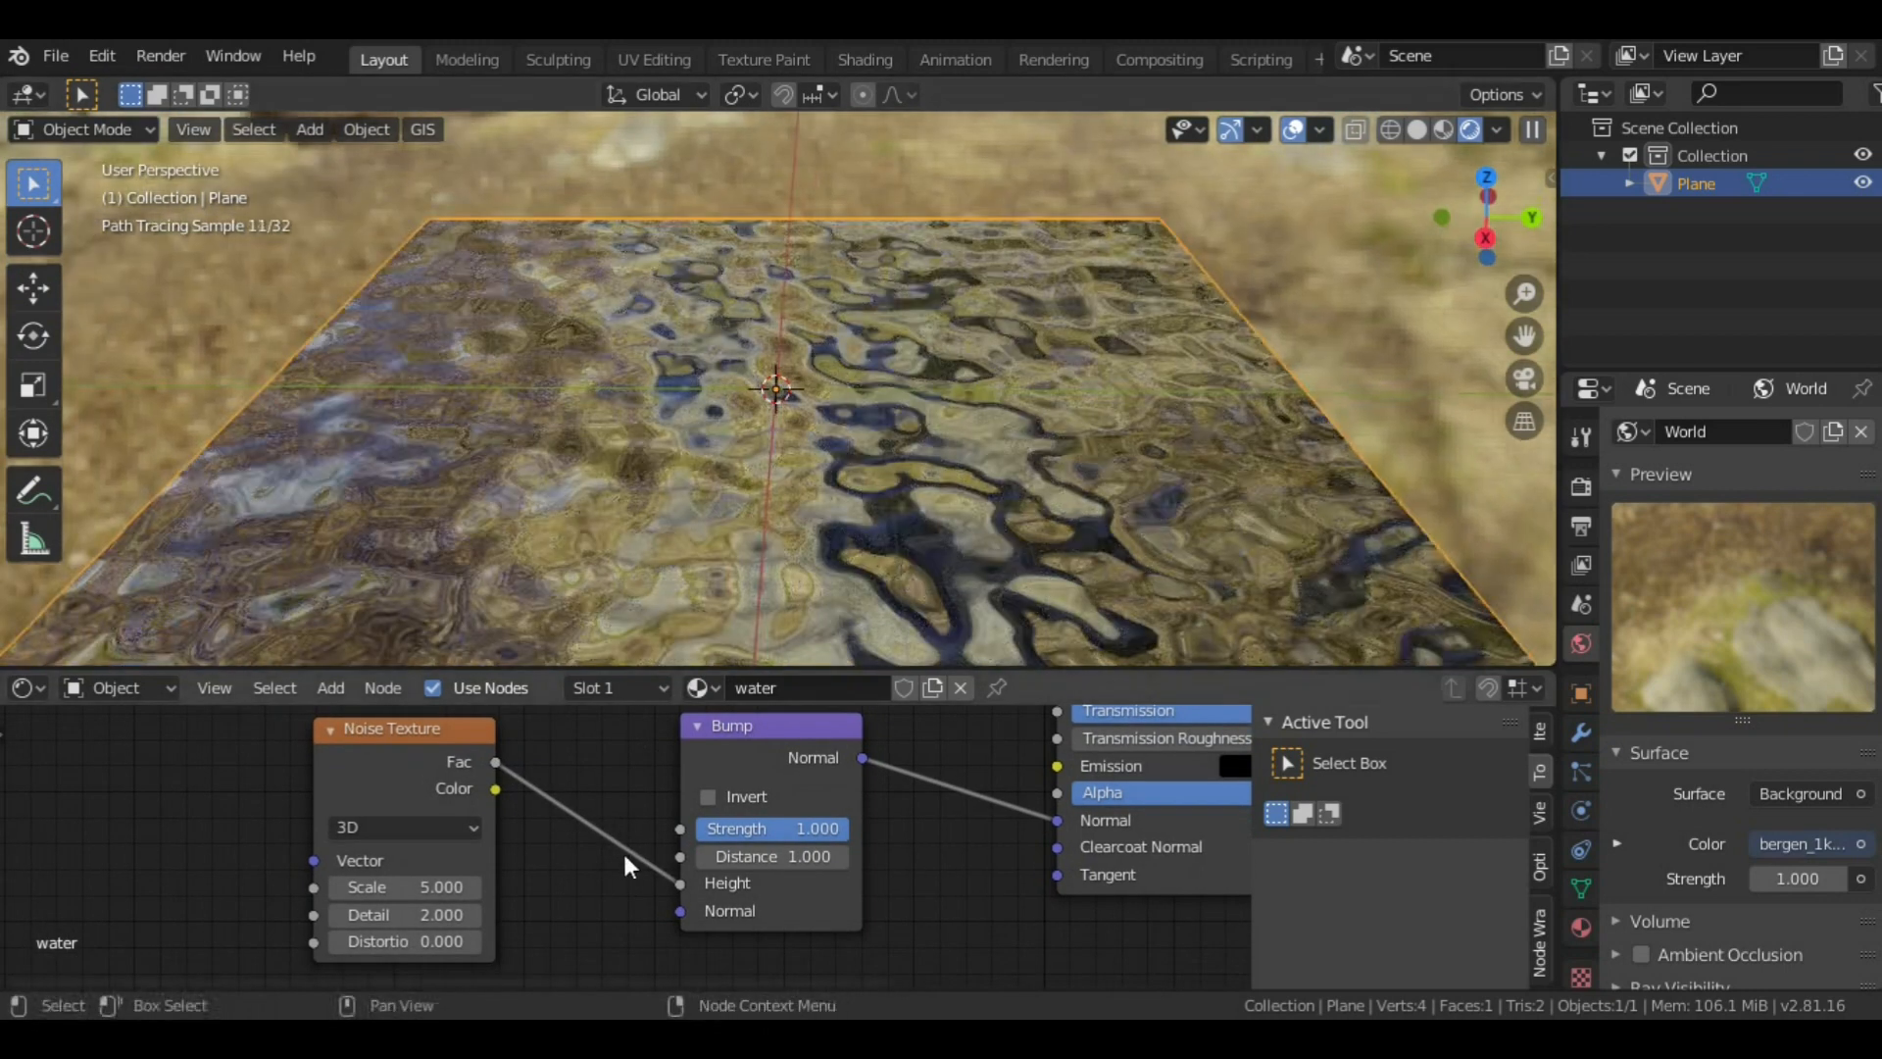
# Step: Set the Noise Texture's Scale to 200
pyautogui.click(441, 885)
pyautogui.write('5.0')
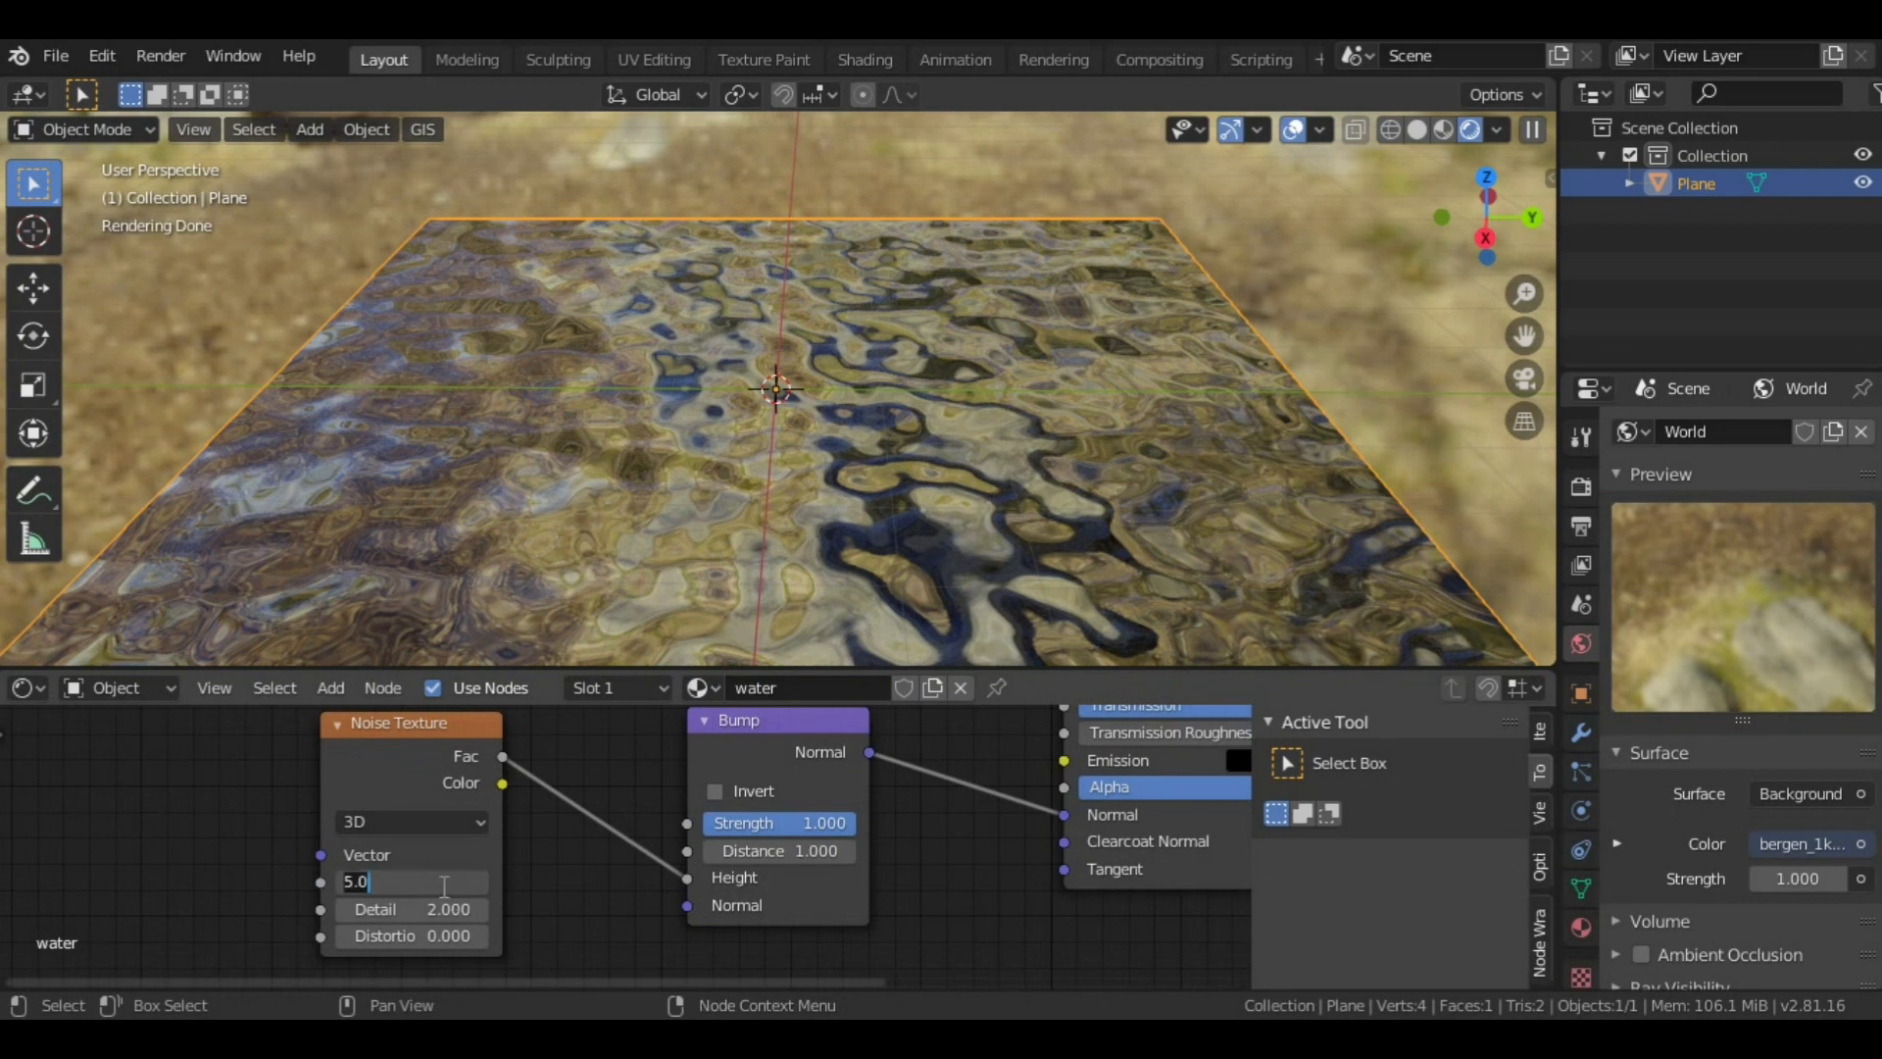
pyautogui.press('BackSpace')
pyautogui.press('BackSpace')
pyautogui.press('BackSpace')
pyautogui.write('200')
pyautogui.press('Return')
pyautogui.moveTo(715, 549); pyautogui.dragTo(682, 520, button='middle')
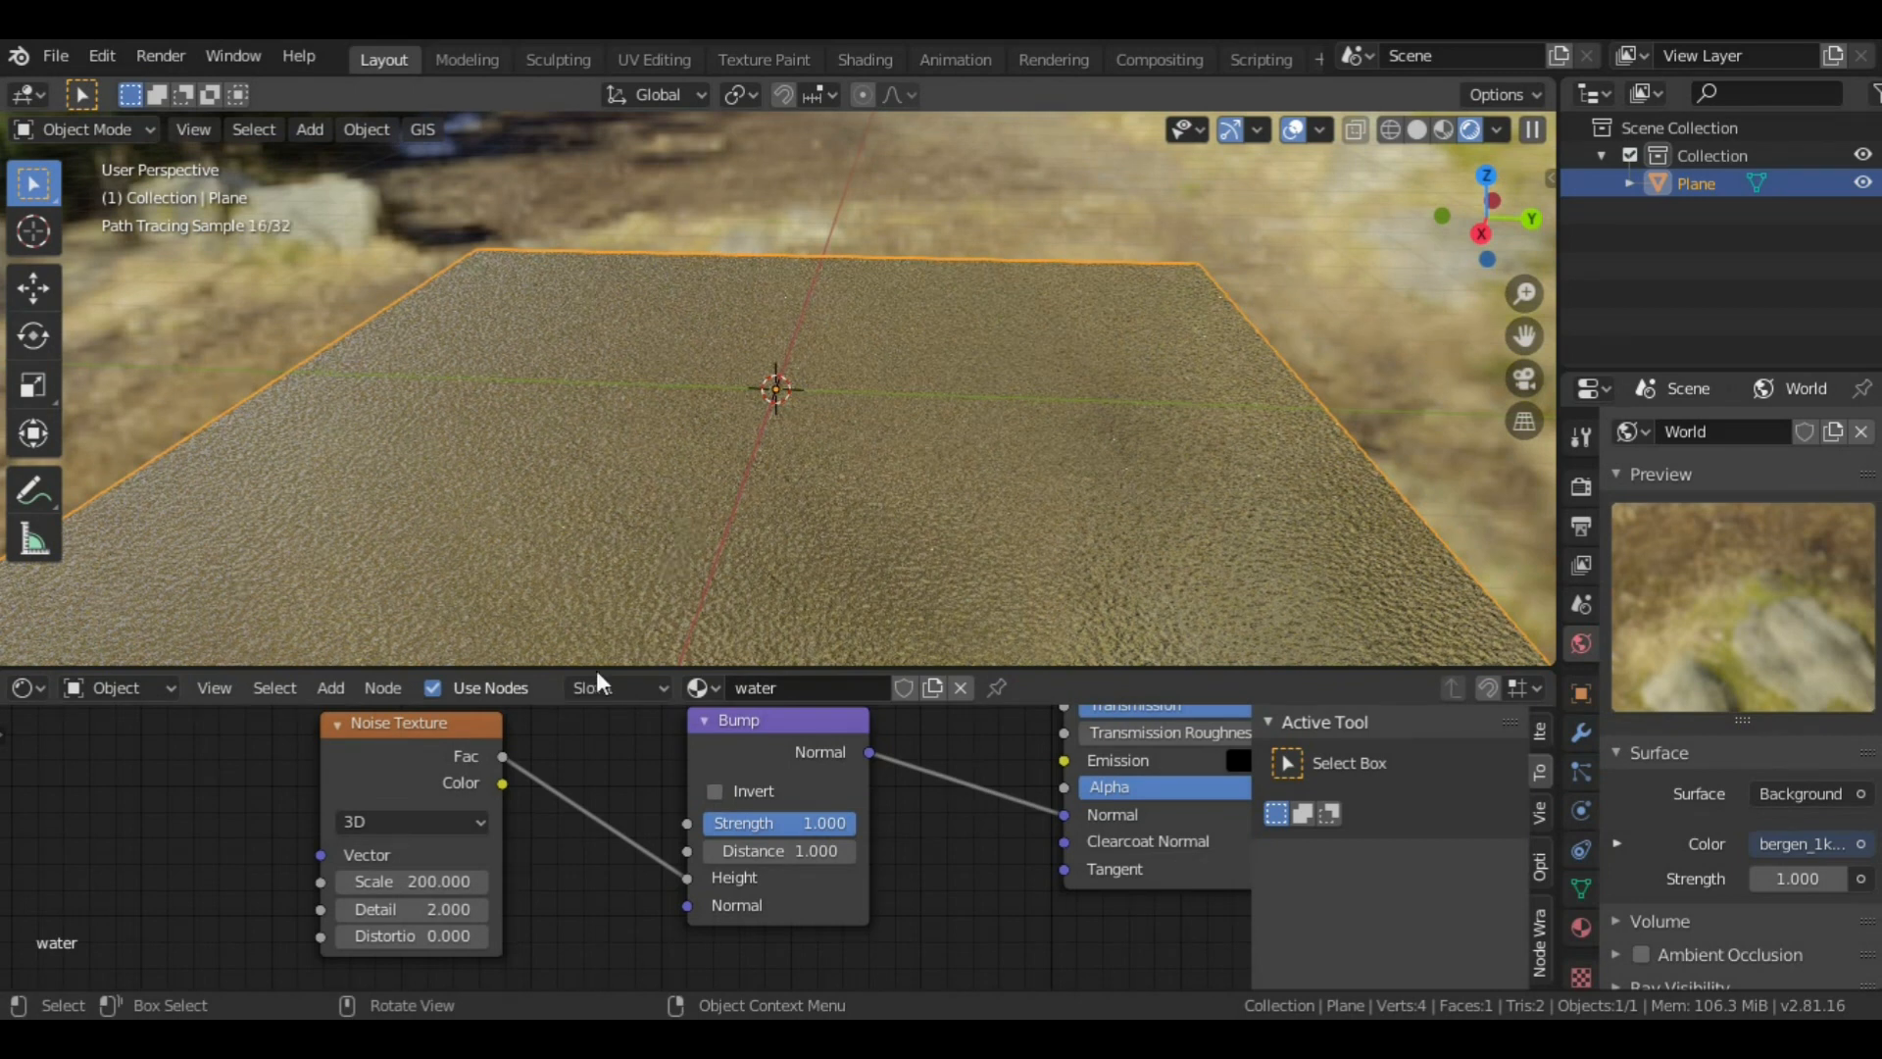
# Step: Raise the Noise Texture's Detail to 16
pyautogui.moveTo(581, 862); pyautogui.dragTo(546, 863, button='middle')
pyautogui.scroll(1, 442, 921)
pyautogui.moveTo(418, 919); pyautogui.dragTo(720, 944)
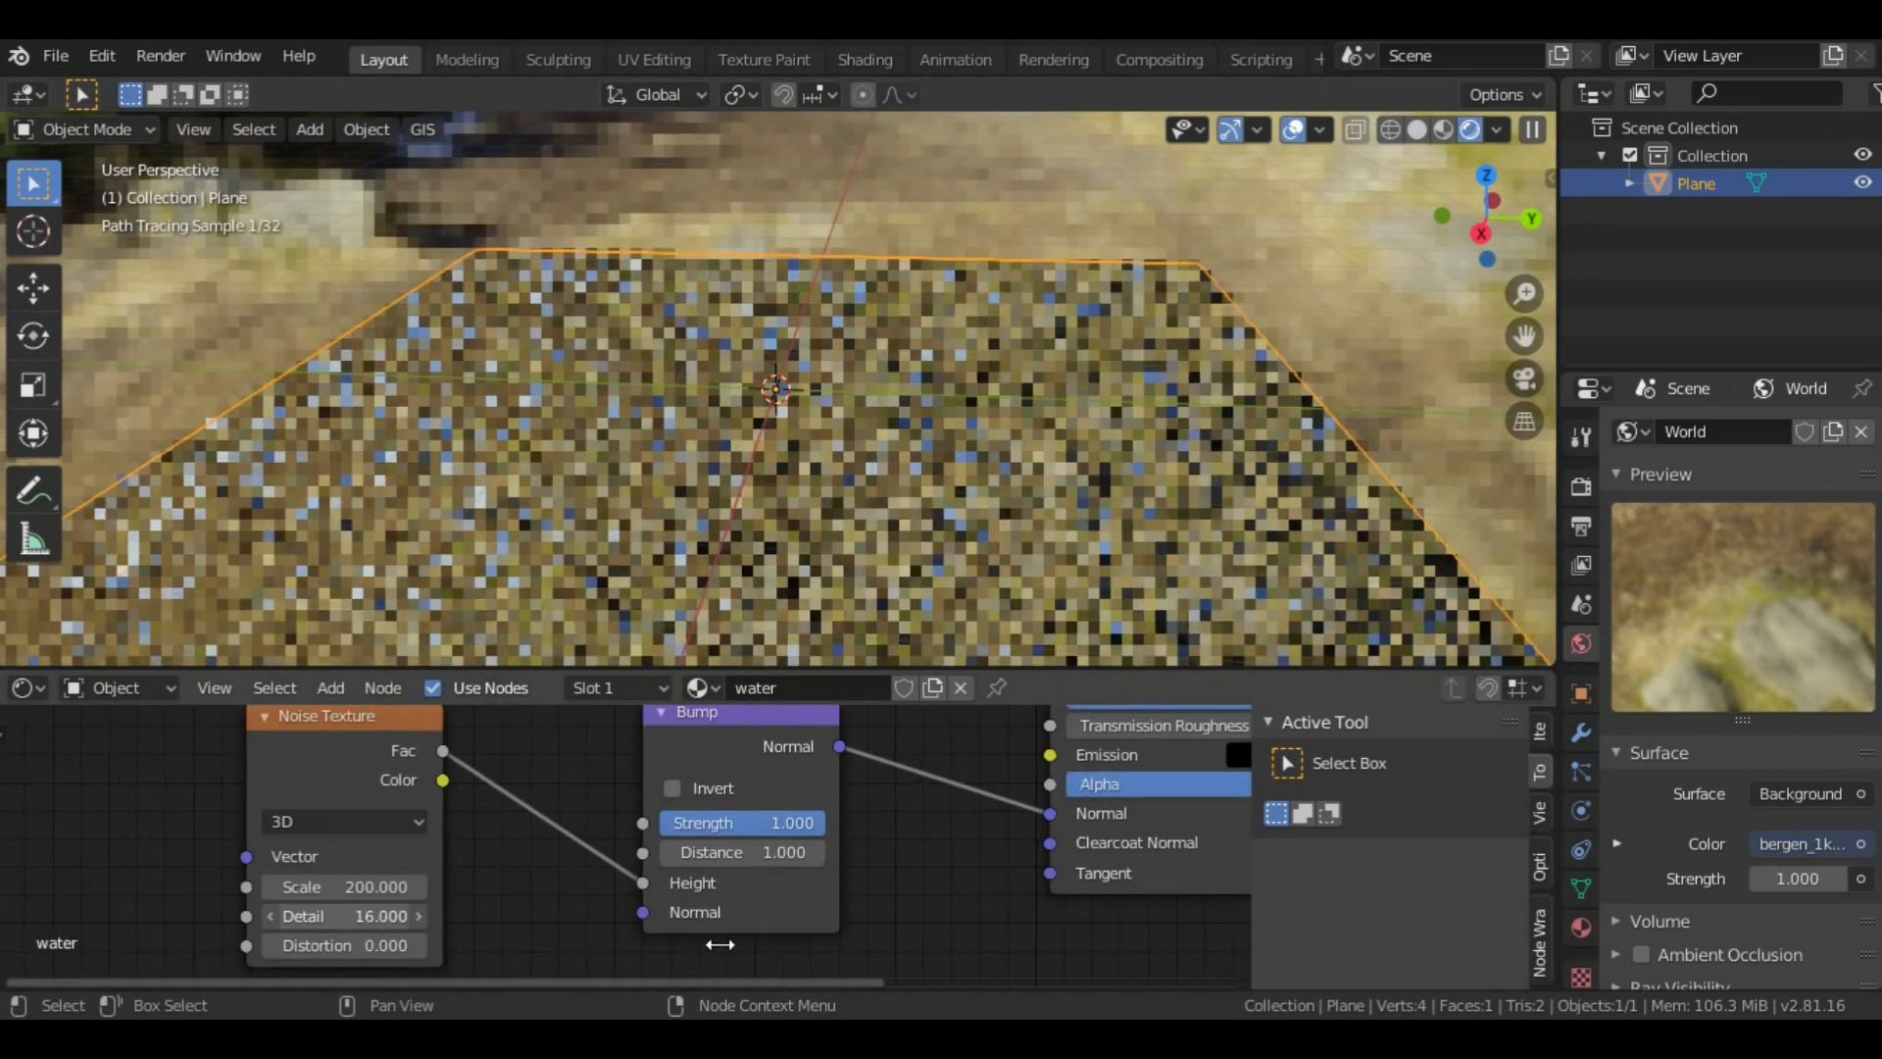
pyautogui.moveTo(962, 516); pyautogui.dragTo(919, 505, button='middle')
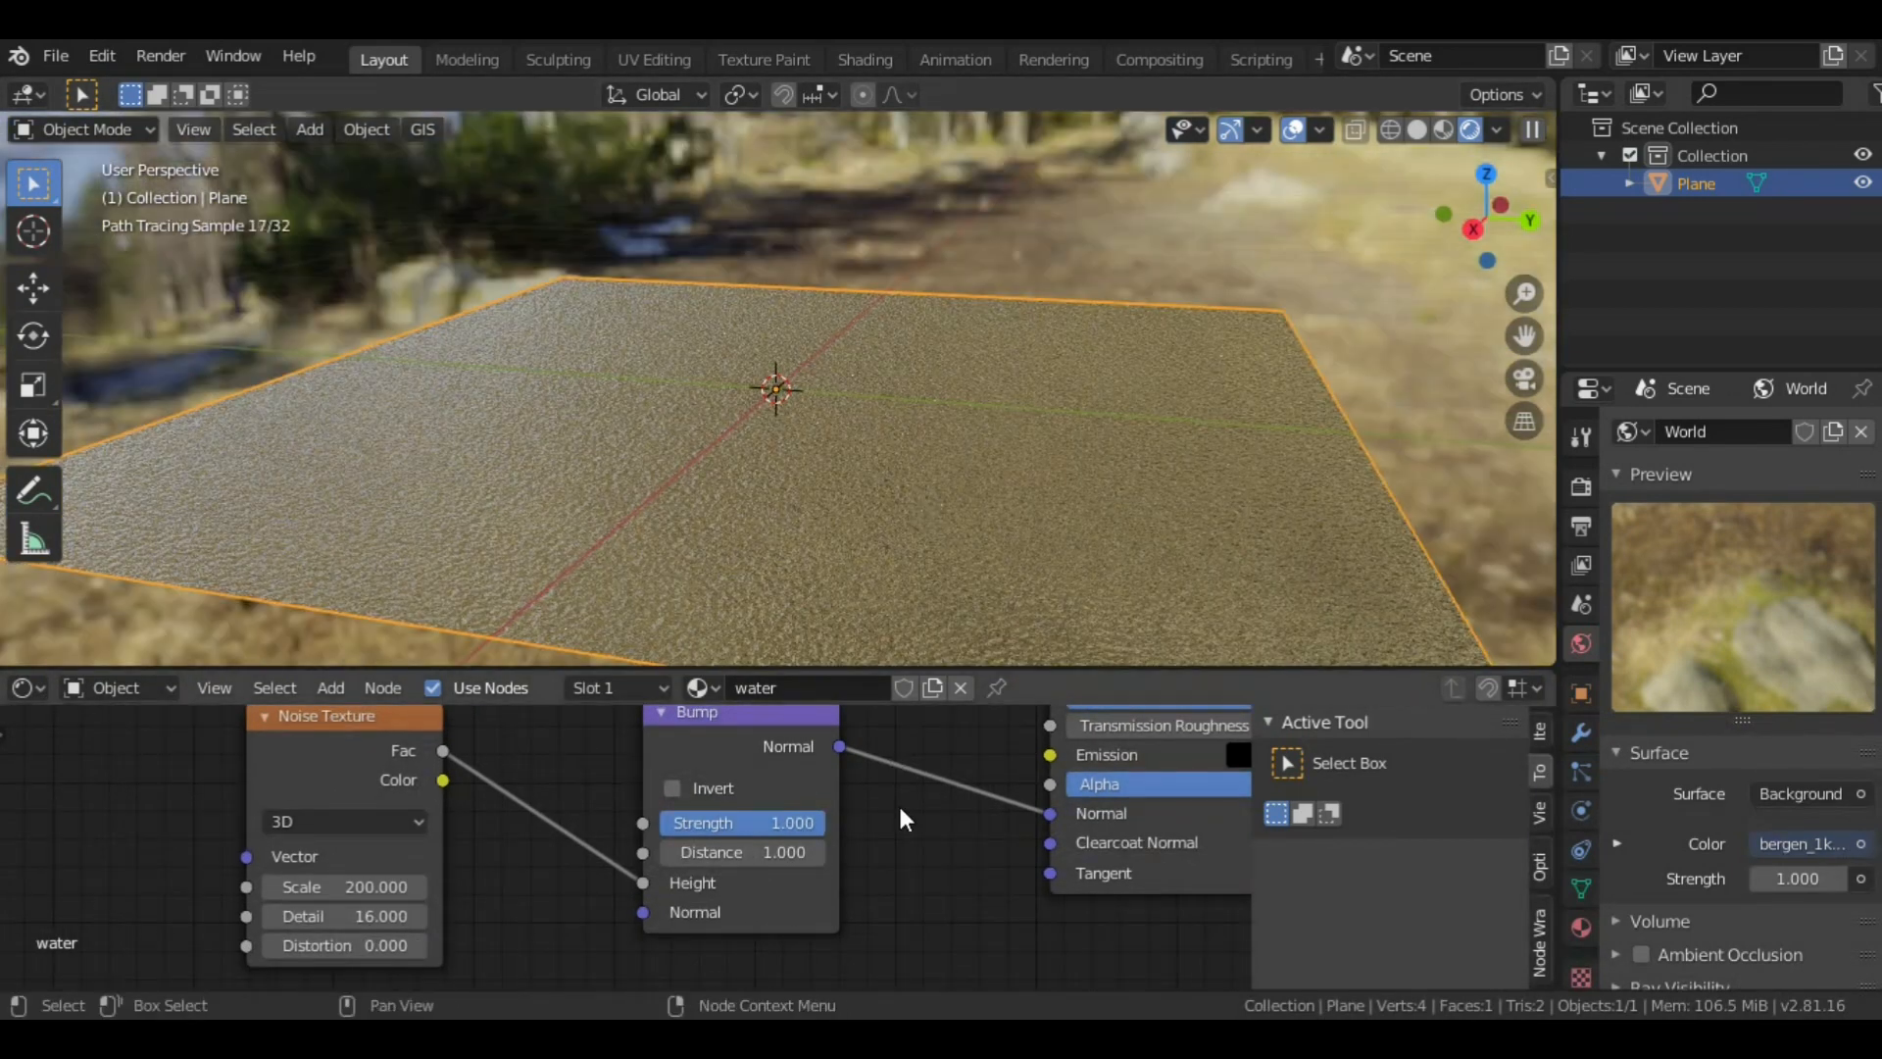
# Step: Try a Strength of 0.02 on the Bump node and settle on 0.03
pyautogui.moveTo(898, 802); pyautogui.dragTo(863, 807, button='middle')
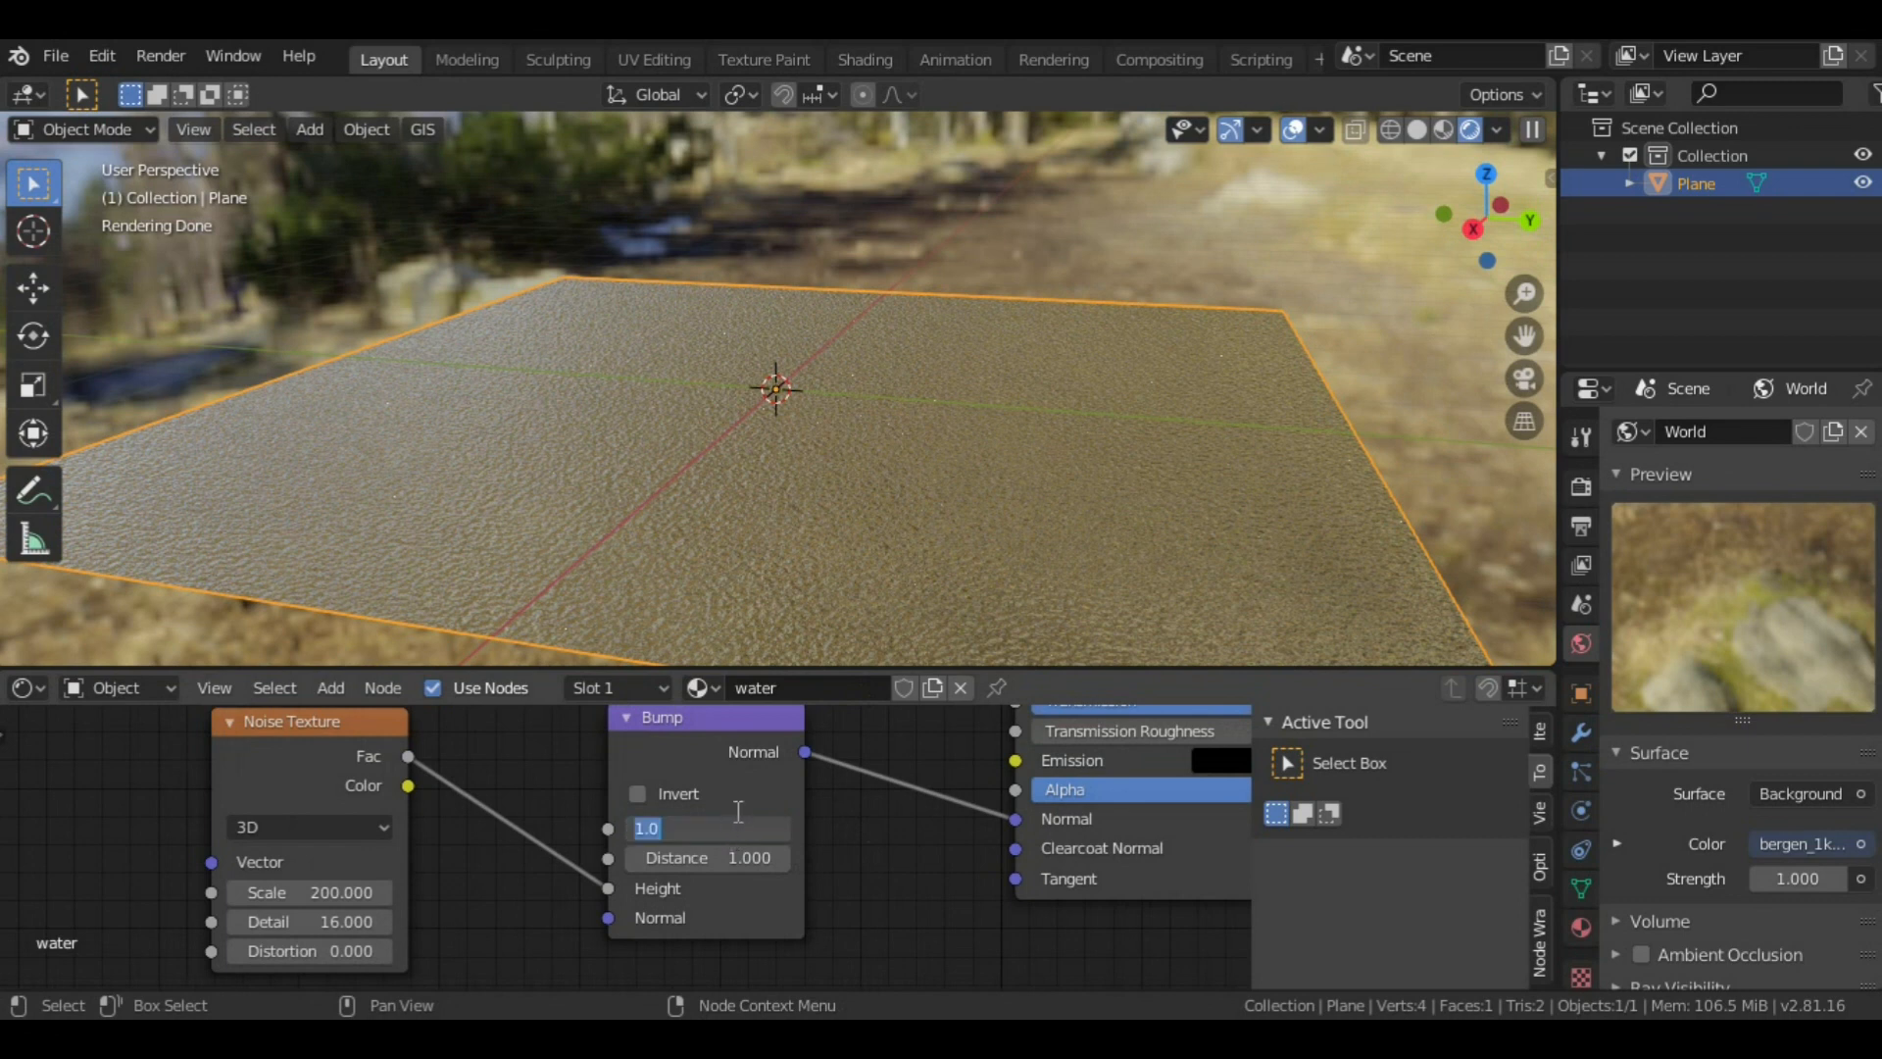
pyautogui.write('.0')
pyautogui.write('2')
pyautogui.press('Return')
pyautogui.moveTo(730, 529); pyautogui.dragTo(783, 496, button='middle')
pyautogui.click(700, 832)
pyautogui.click(715, 836)
pyautogui.press('BackSpace')
pyautogui.write('3')
pyautogui.press('Return')
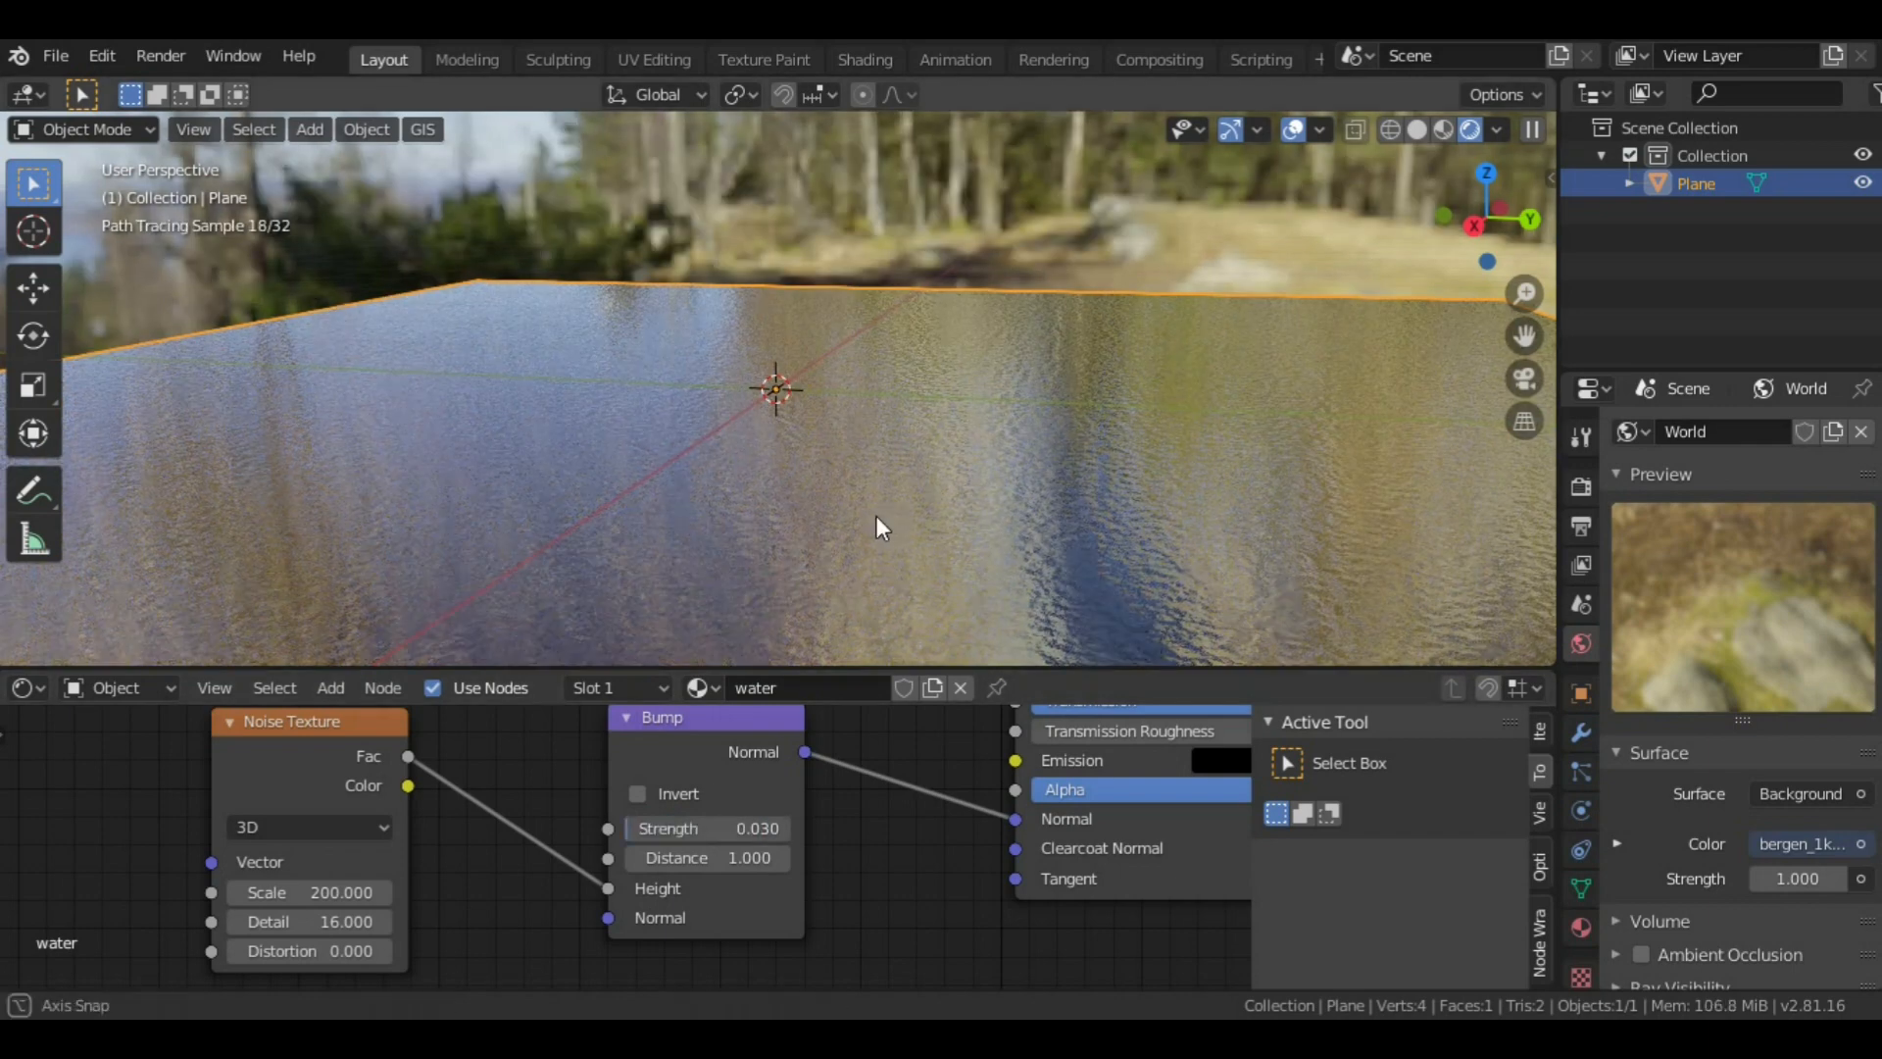
# Step: Add a cylinder mesh at the centre of the water plane
pyautogui.scroll(-3, 877, 516)
pyautogui.moveTo(823, 498)
pyautogui.mouseDown(button='middle')
pyautogui.moveTo(720, 501)
pyautogui.moveTo(715, 486)
pyautogui.moveTo(1067, 451)
pyautogui.moveTo(986, 472)
pyautogui.moveTo(1016, 460)
pyautogui.moveTo(1231, 568)
pyautogui.moveTo(995, 490)
pyautogui.moveTo(971, 514)
pyautogui.moveTo(919, 451)
pyautogui.moveTo(944, 404)
pyautogui.moveTo(937, 231)
pyautogui.moveTo(959, 324)
pyautogui.moveTo(745, 259)
pyautogui.moveTo(804, 383)
pyautogui.moveTo(742, 395)
pyautogui.mouseUp(button='middle')
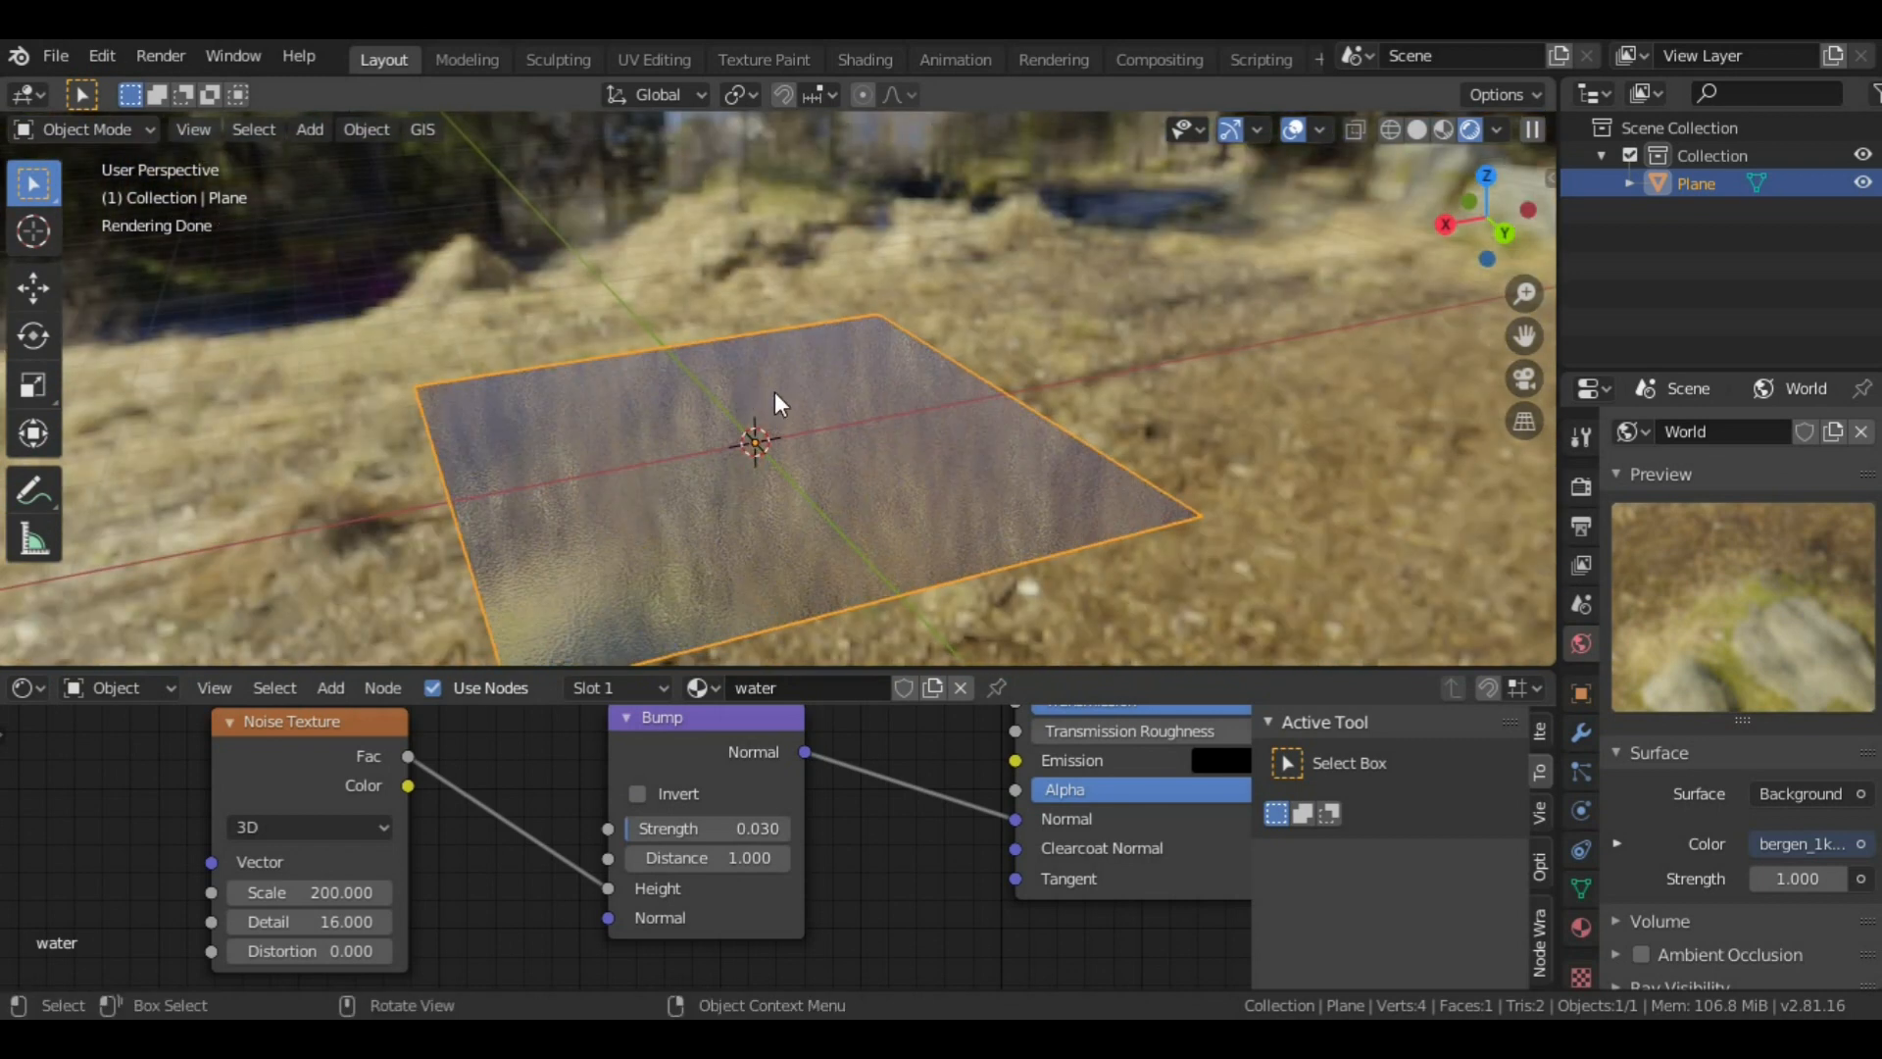
pyautogui.moveTo(755, 357); pyautogui.dragTo(790, 378, button='middle')
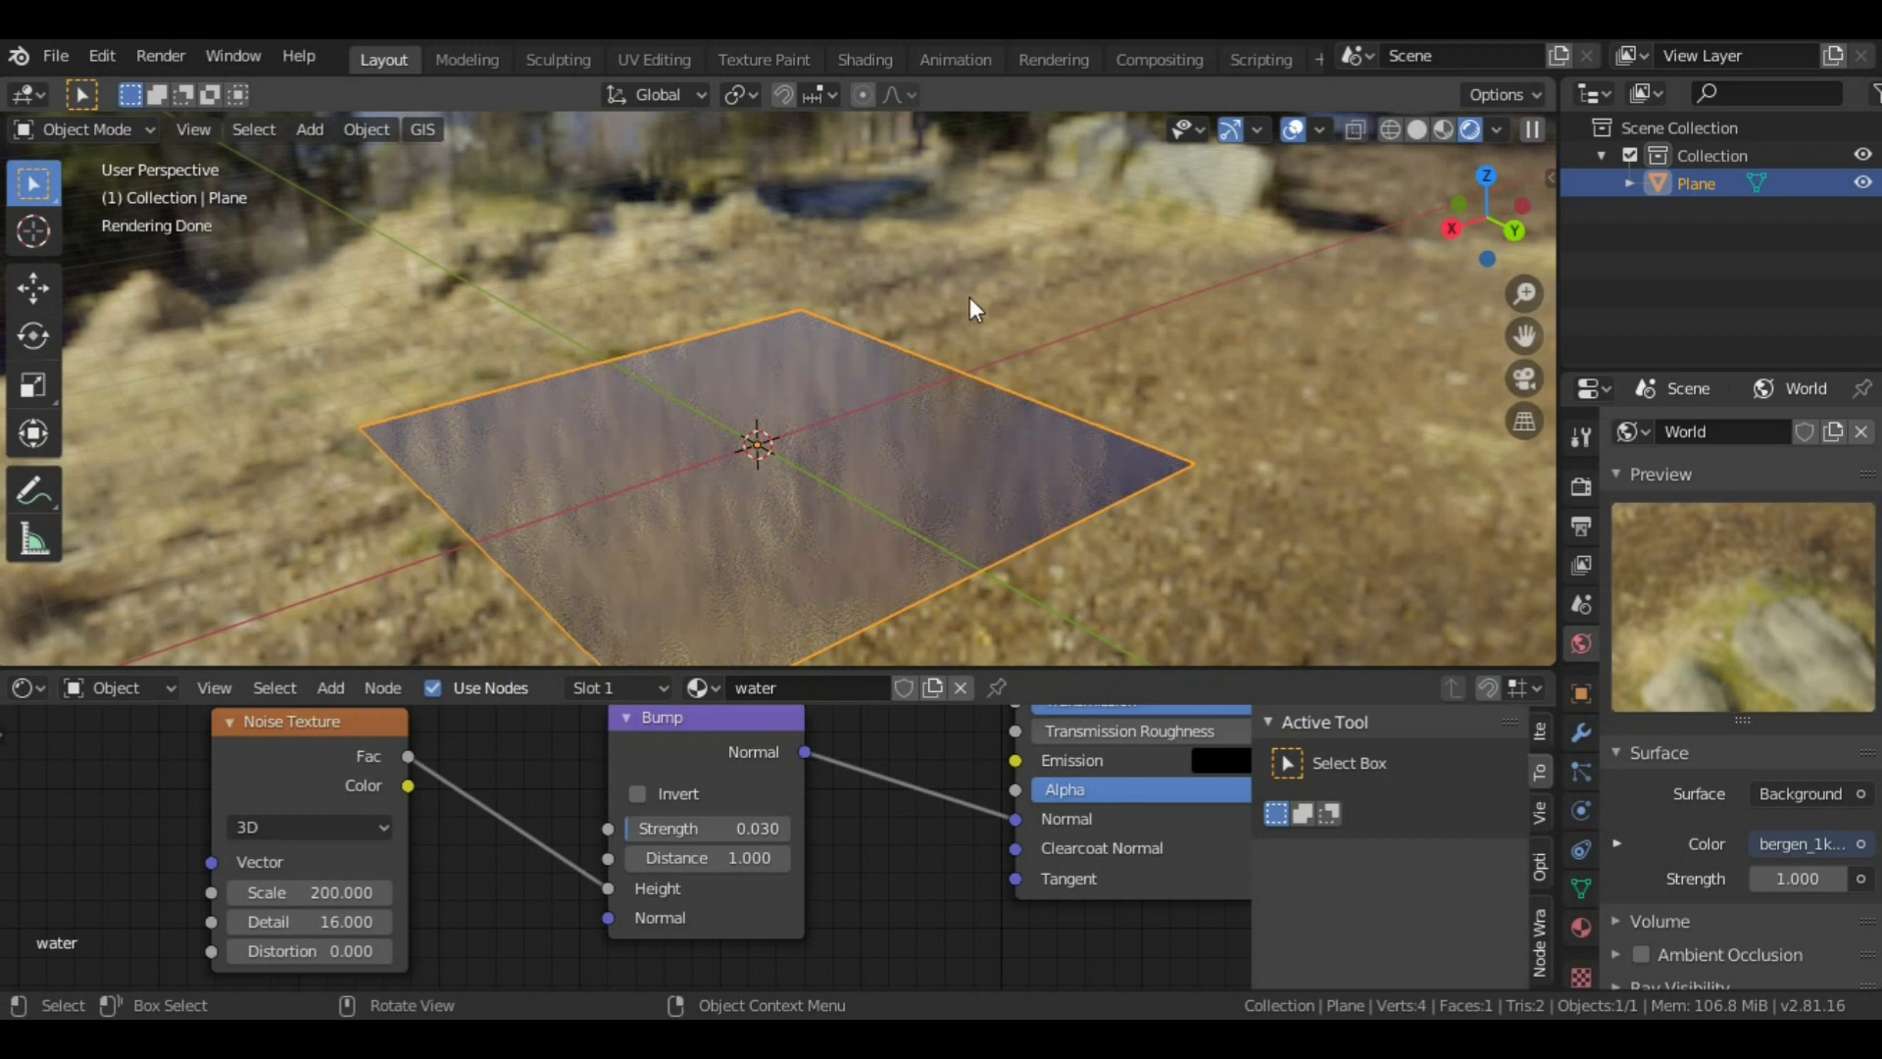
pyautogui.scroll(2, 868, 331)
pyautogui.moveTo(836, 351)
pyautogui.mouseDown(button='middle')
pyautogui.moveTo(814, 410)
pyautogui.moveTo(810, 357)
pyautogui.mouseUp(button='middle')
pyautogui.hotkey('shift', 'a')
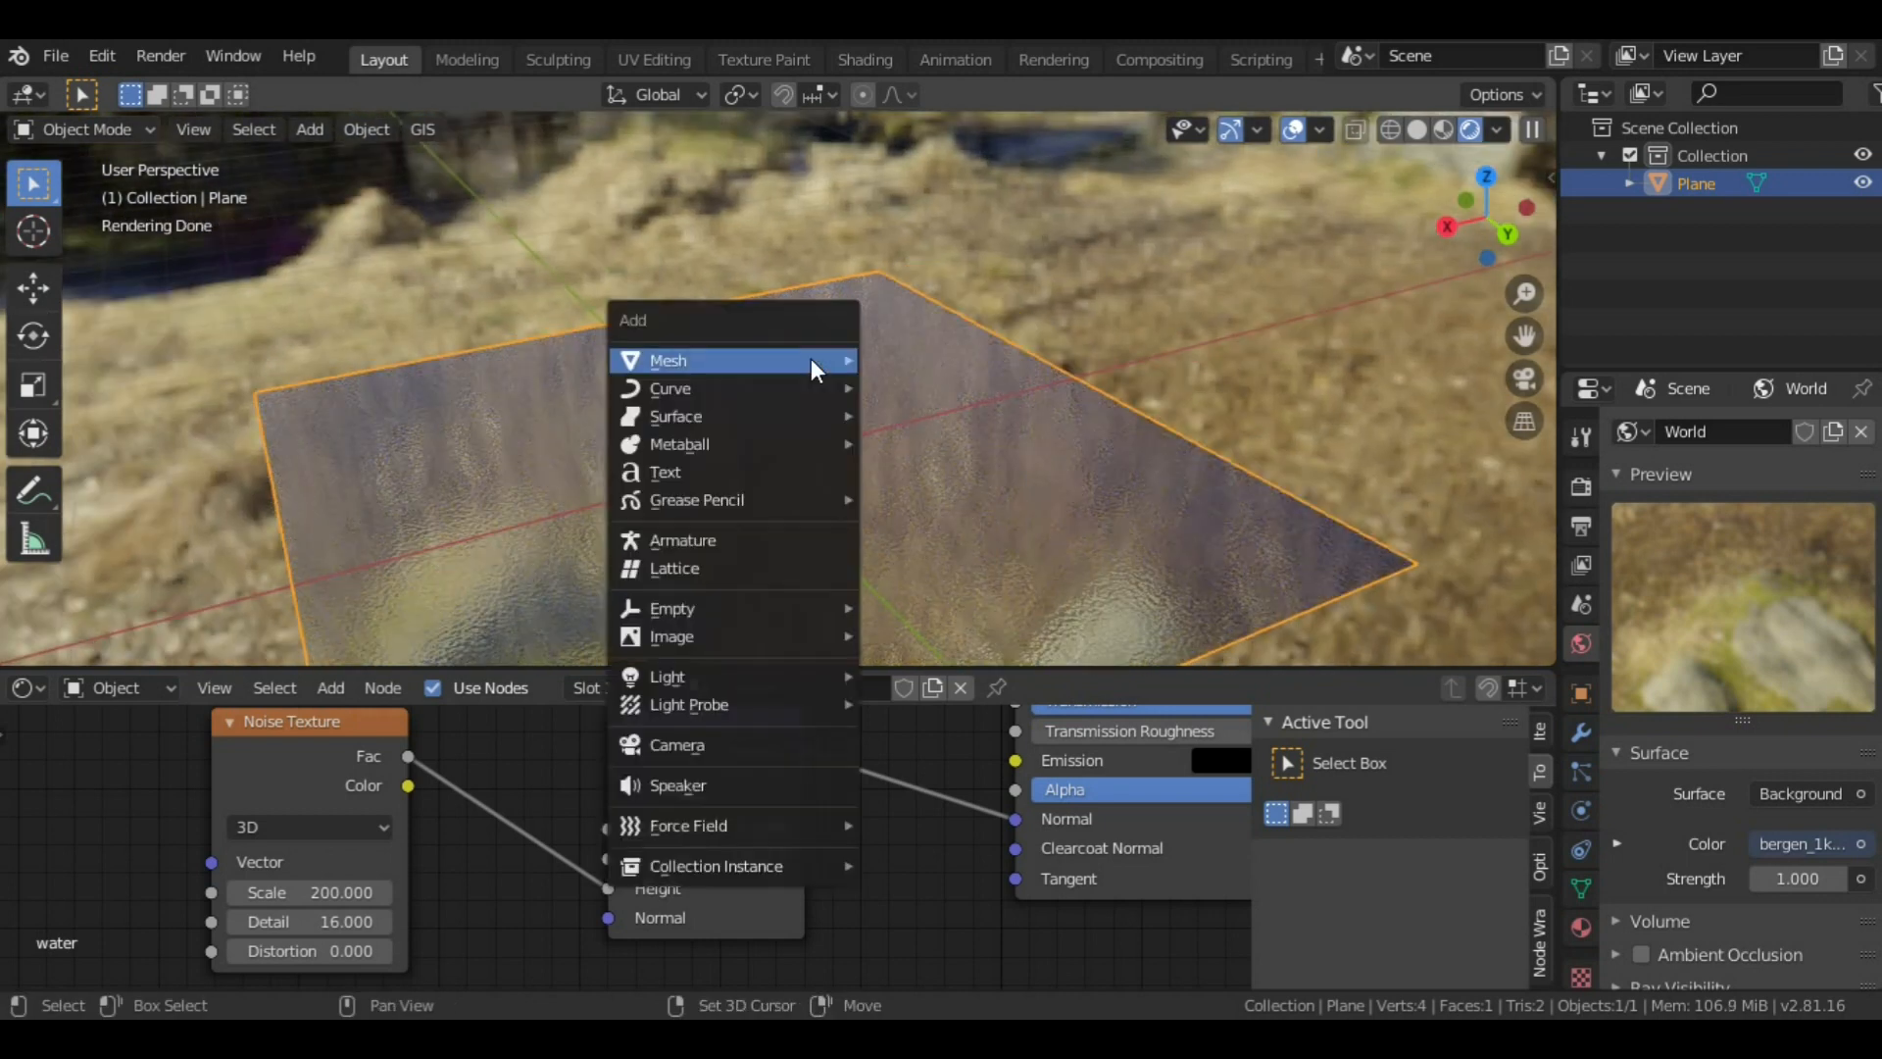
pyautogui.moveTo(809, 358)
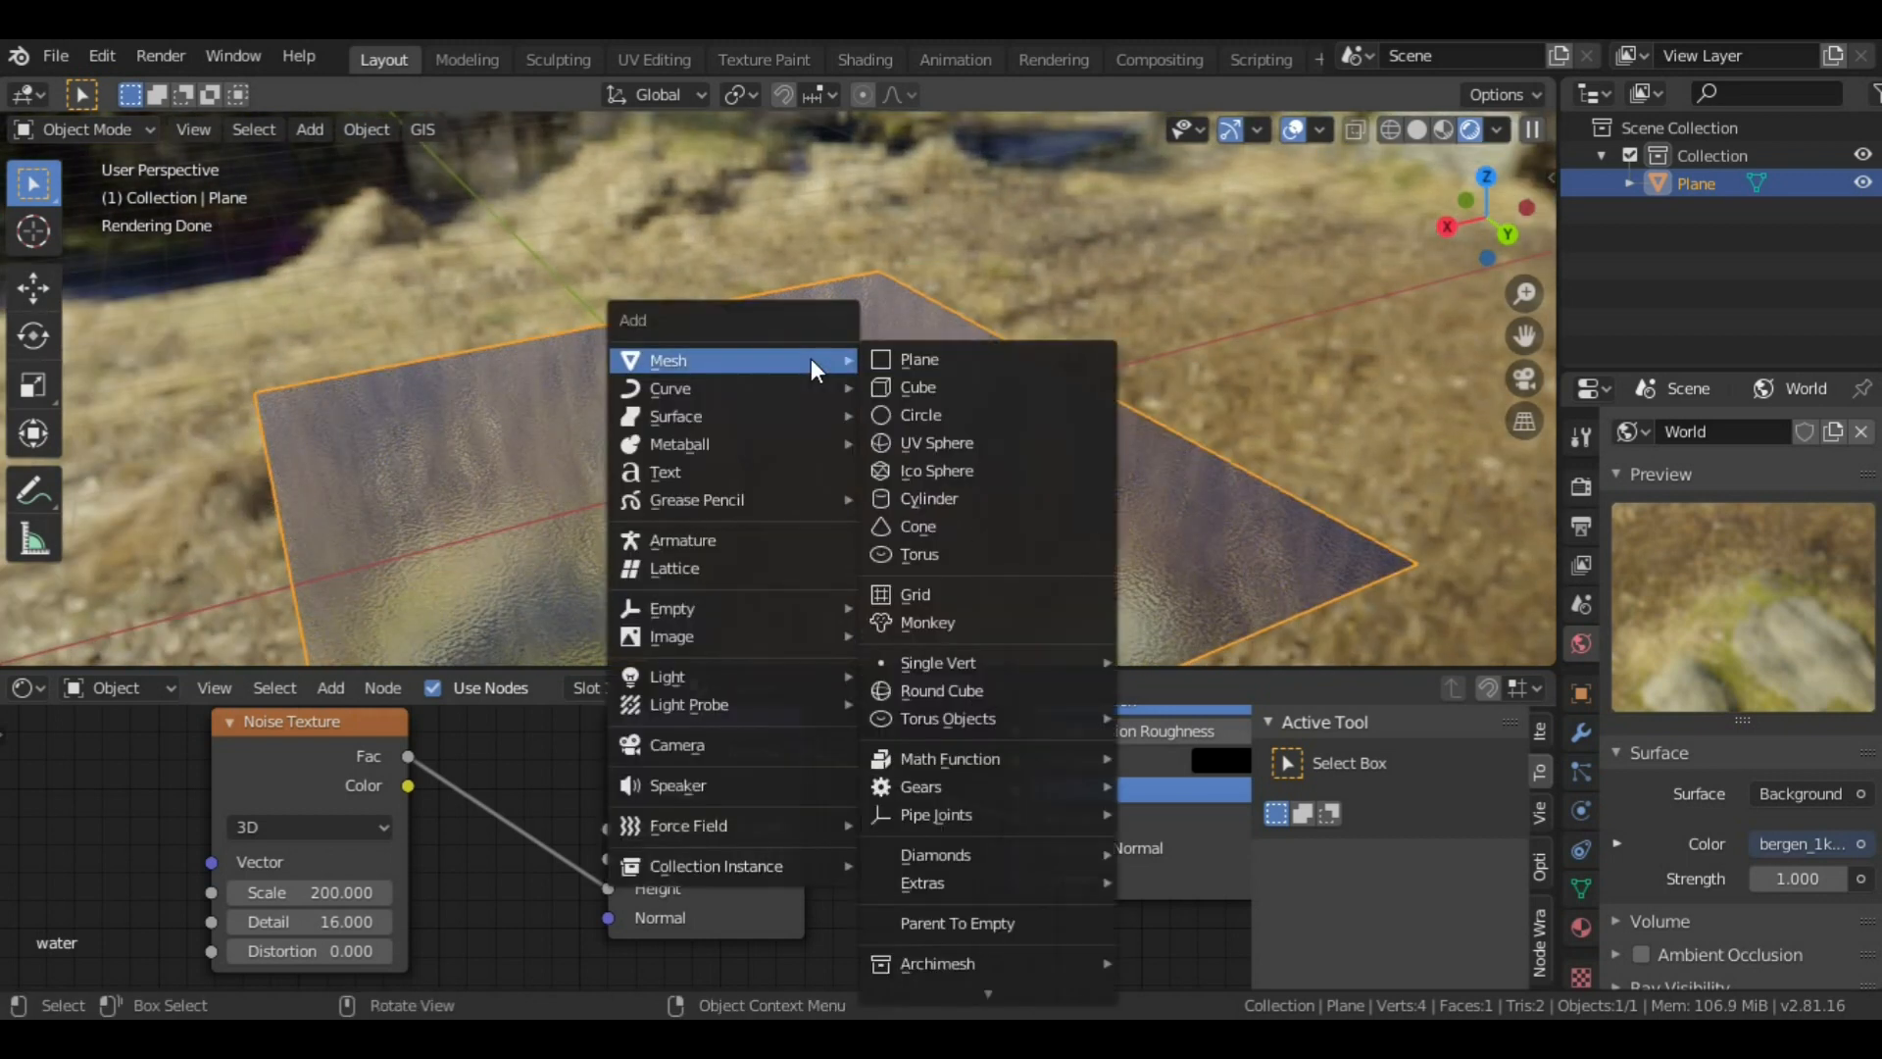
pyautogui.click(946, 498)
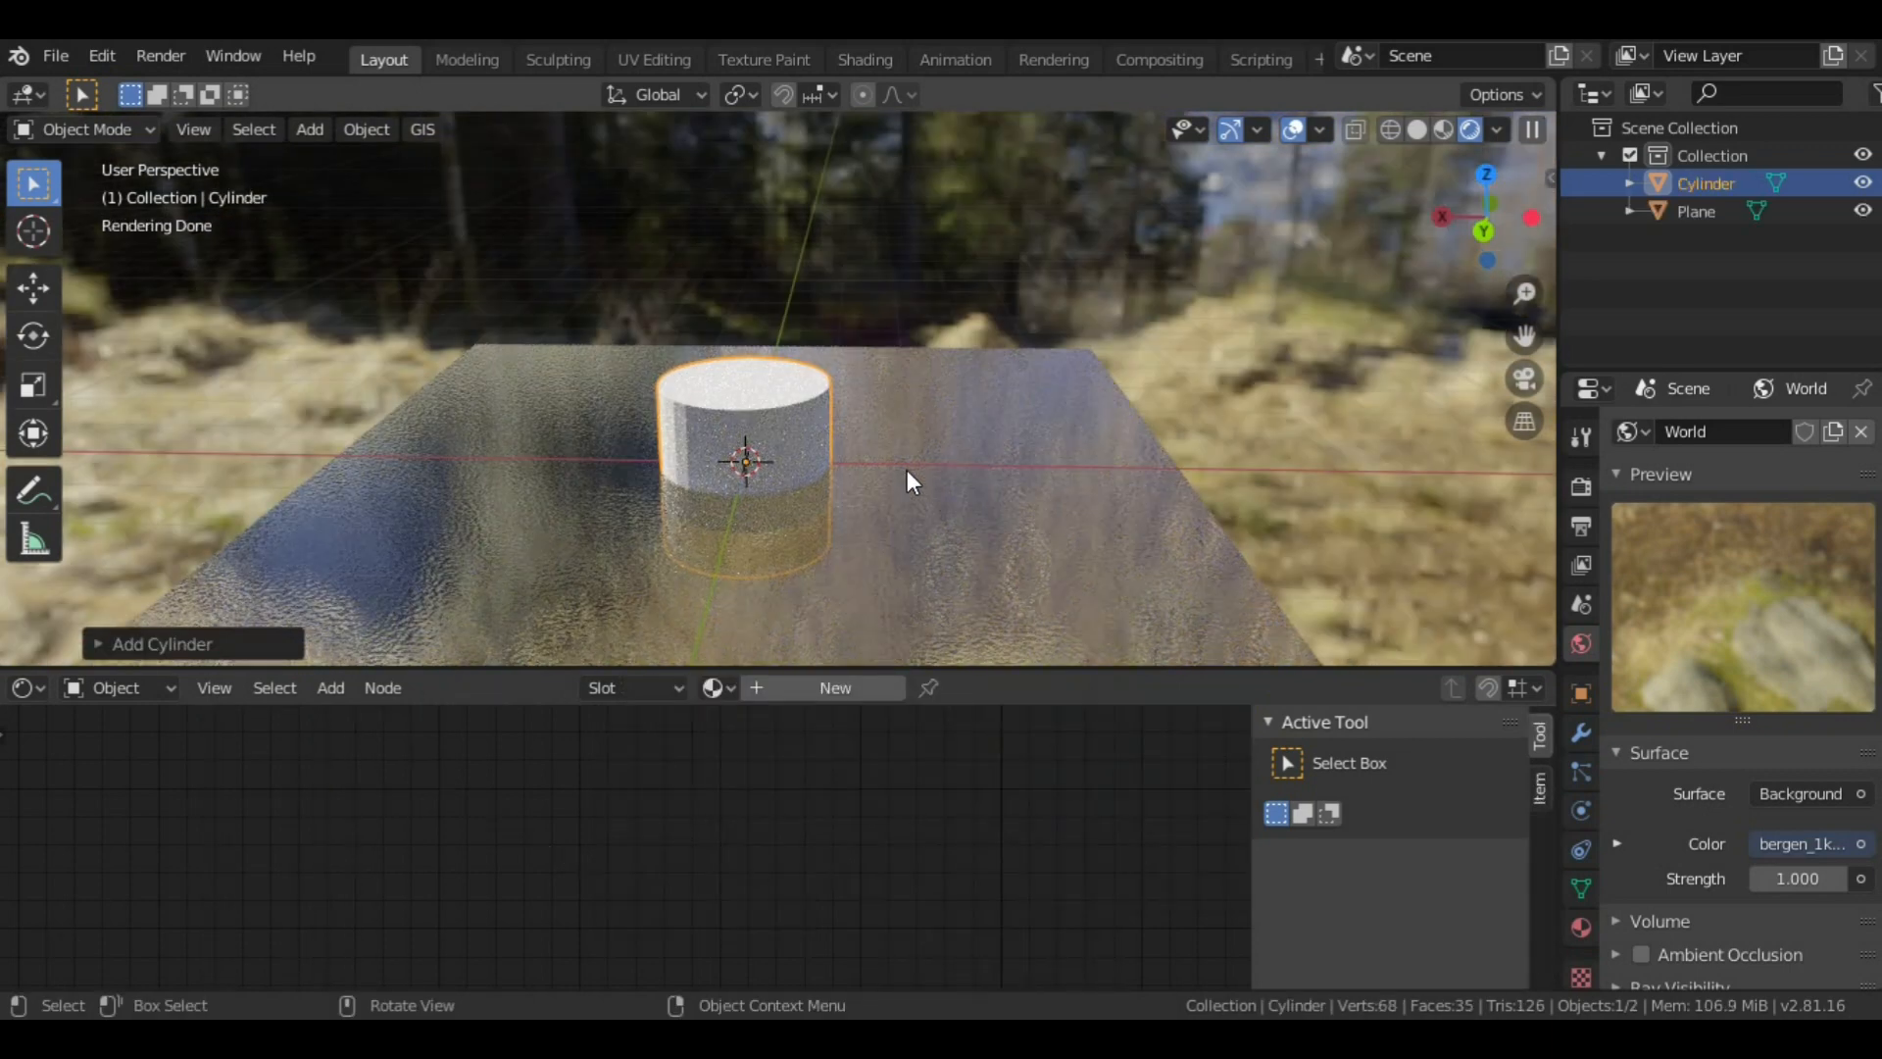
# Step: Move the cylinder up along the Z axis until it floats clear above the water plane
pyautogui.press('g')
pyautogui.press('z')
pyautogui.click(917, 209)
pyautogui.moveTo(964, 370); pyautogui.dragTo(915, 402, button='middle')
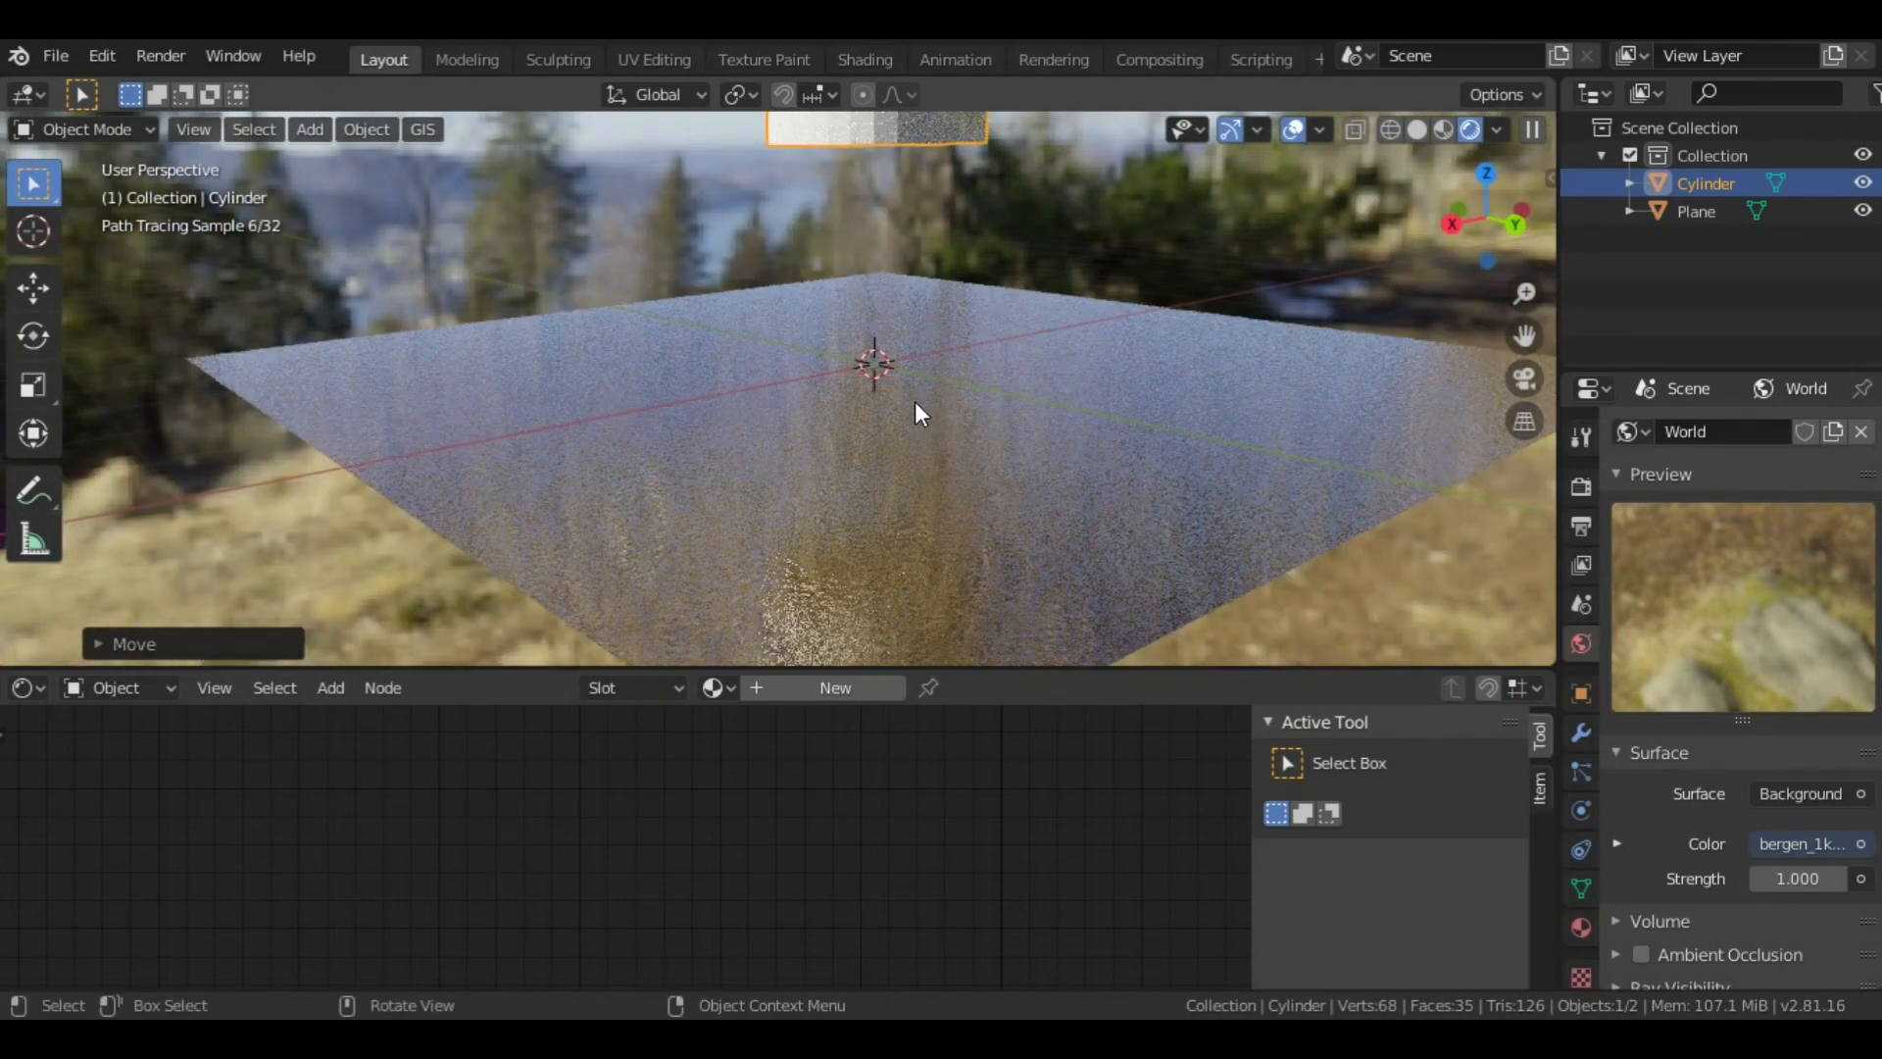
pyautogui.scroll(-3, 915, 411)
pyautogui.scroll(1, 914, 414)
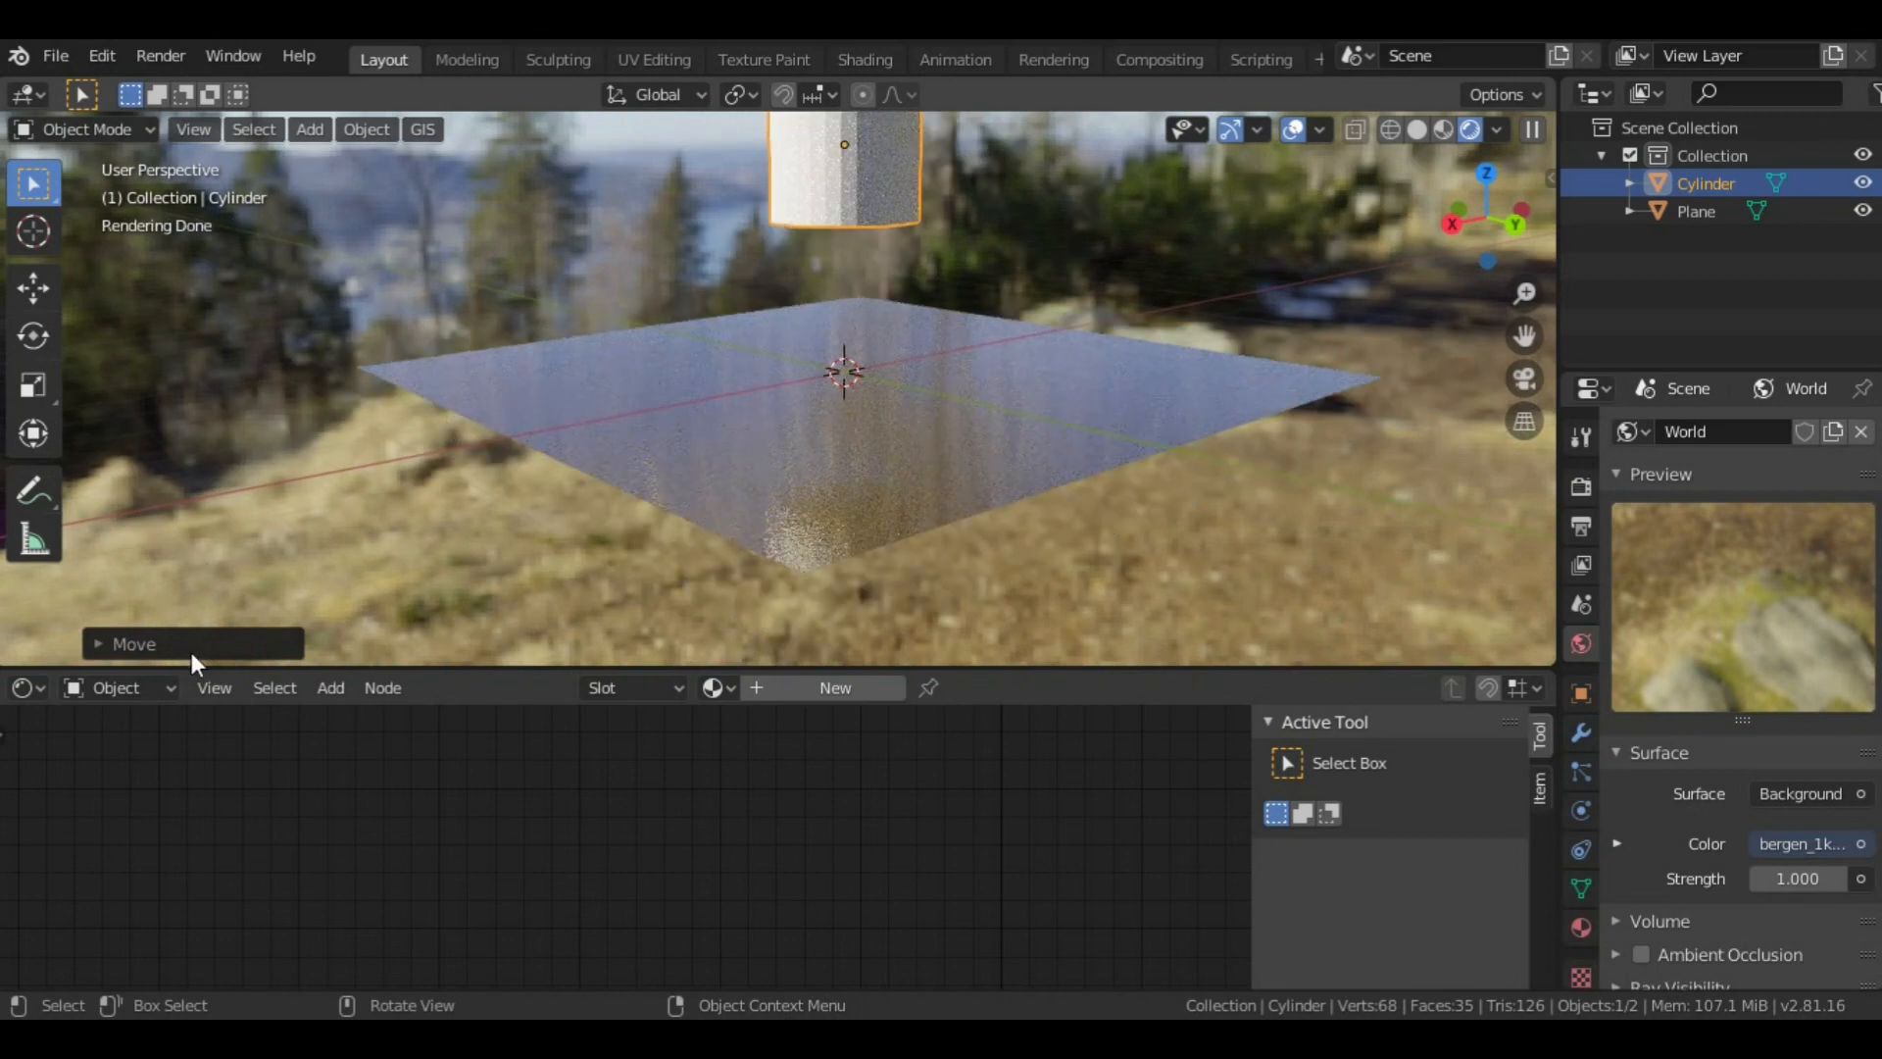
# Step: Switch the Shader Editor to World shaders and rotate the HDRI by setting the Mapping node's Z rotation to about 46.1°
pyautogui.click(139, 691)
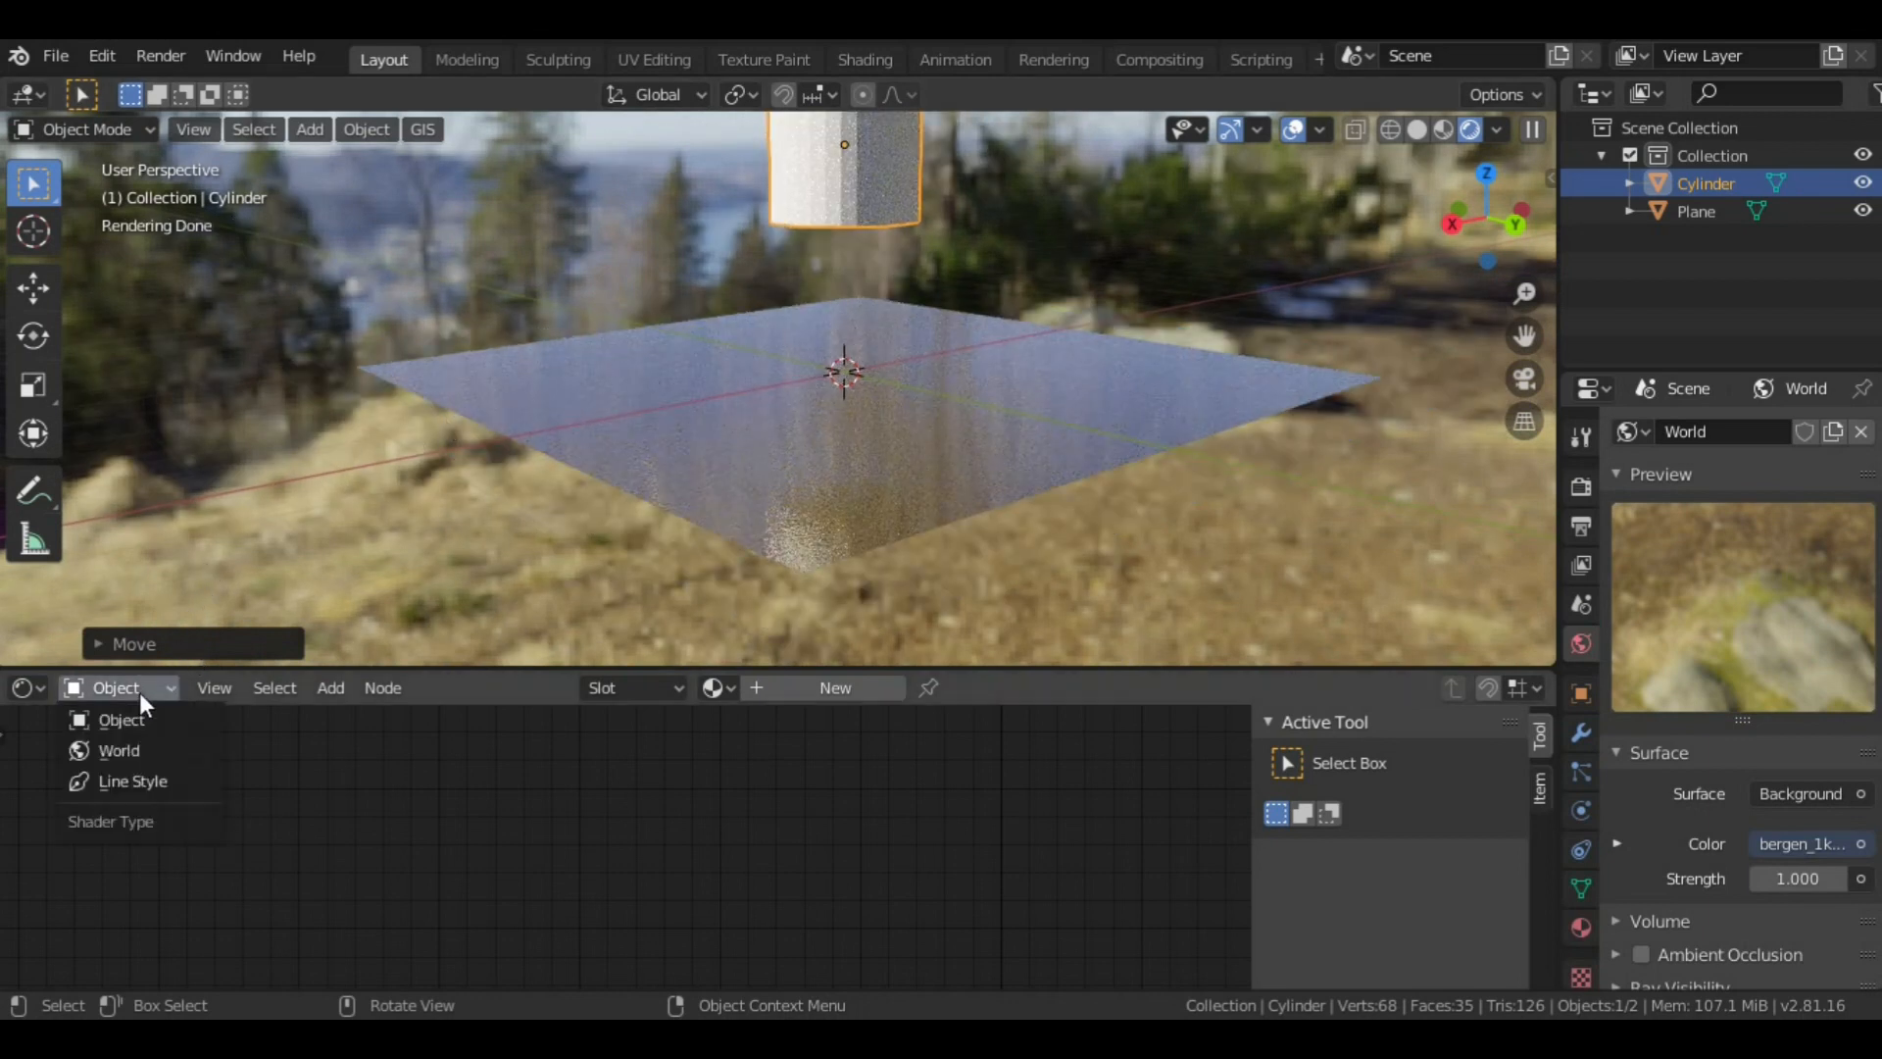
pyautogui.click(139, 749)
pyautogui.scroll(-3, 784, 392)
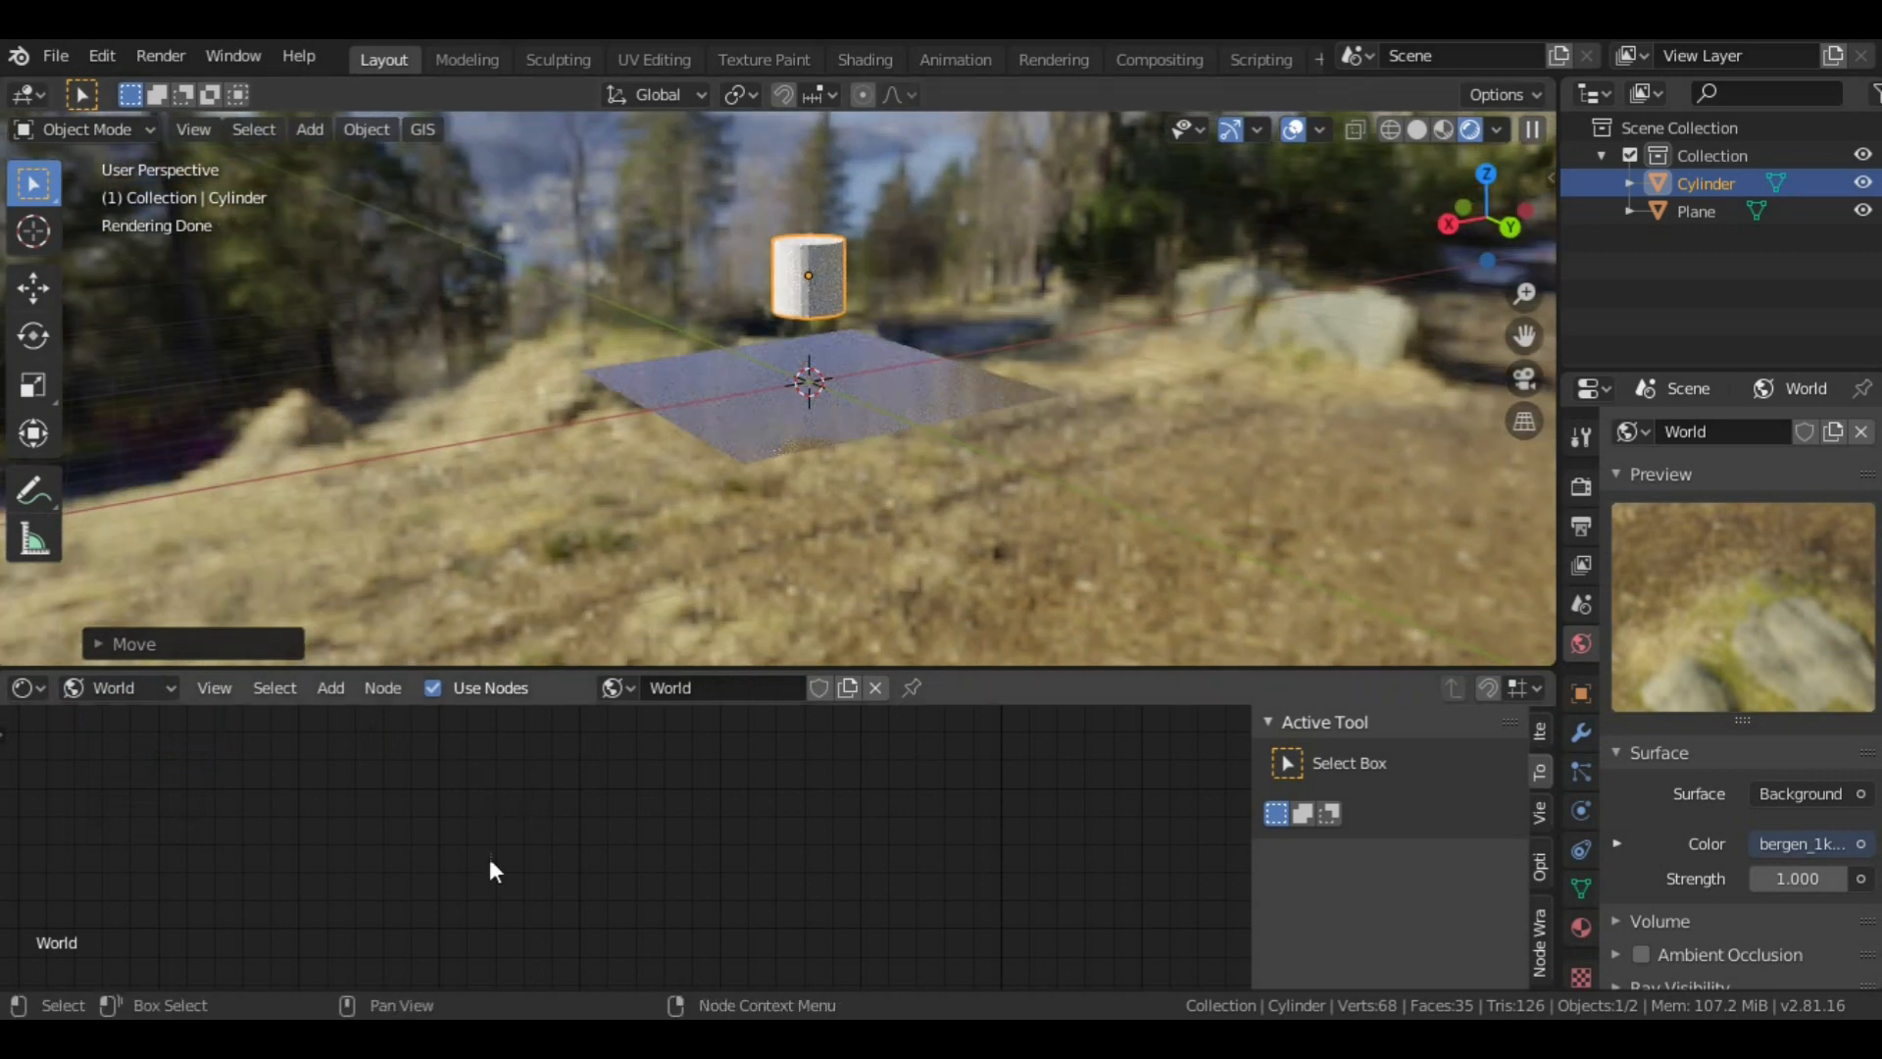
pyautogui.moveTo(517, 776); pyautogui.dragTo(596, 867, button='middle')
pyautogui.scroll(4, 587, 871)
pyautogui.scroll(5, 586, 870)
pyautogui.moveTo(520, 813); pyautogui.dragTo(530, 923, button='middle')
pyautogui.scroll(4, 539, 876)
pyautogui.moveTo(540, 877); pyautogui.dragTo(509, 891, button='middle')
pyautogui.scroll(5, 587, 844)
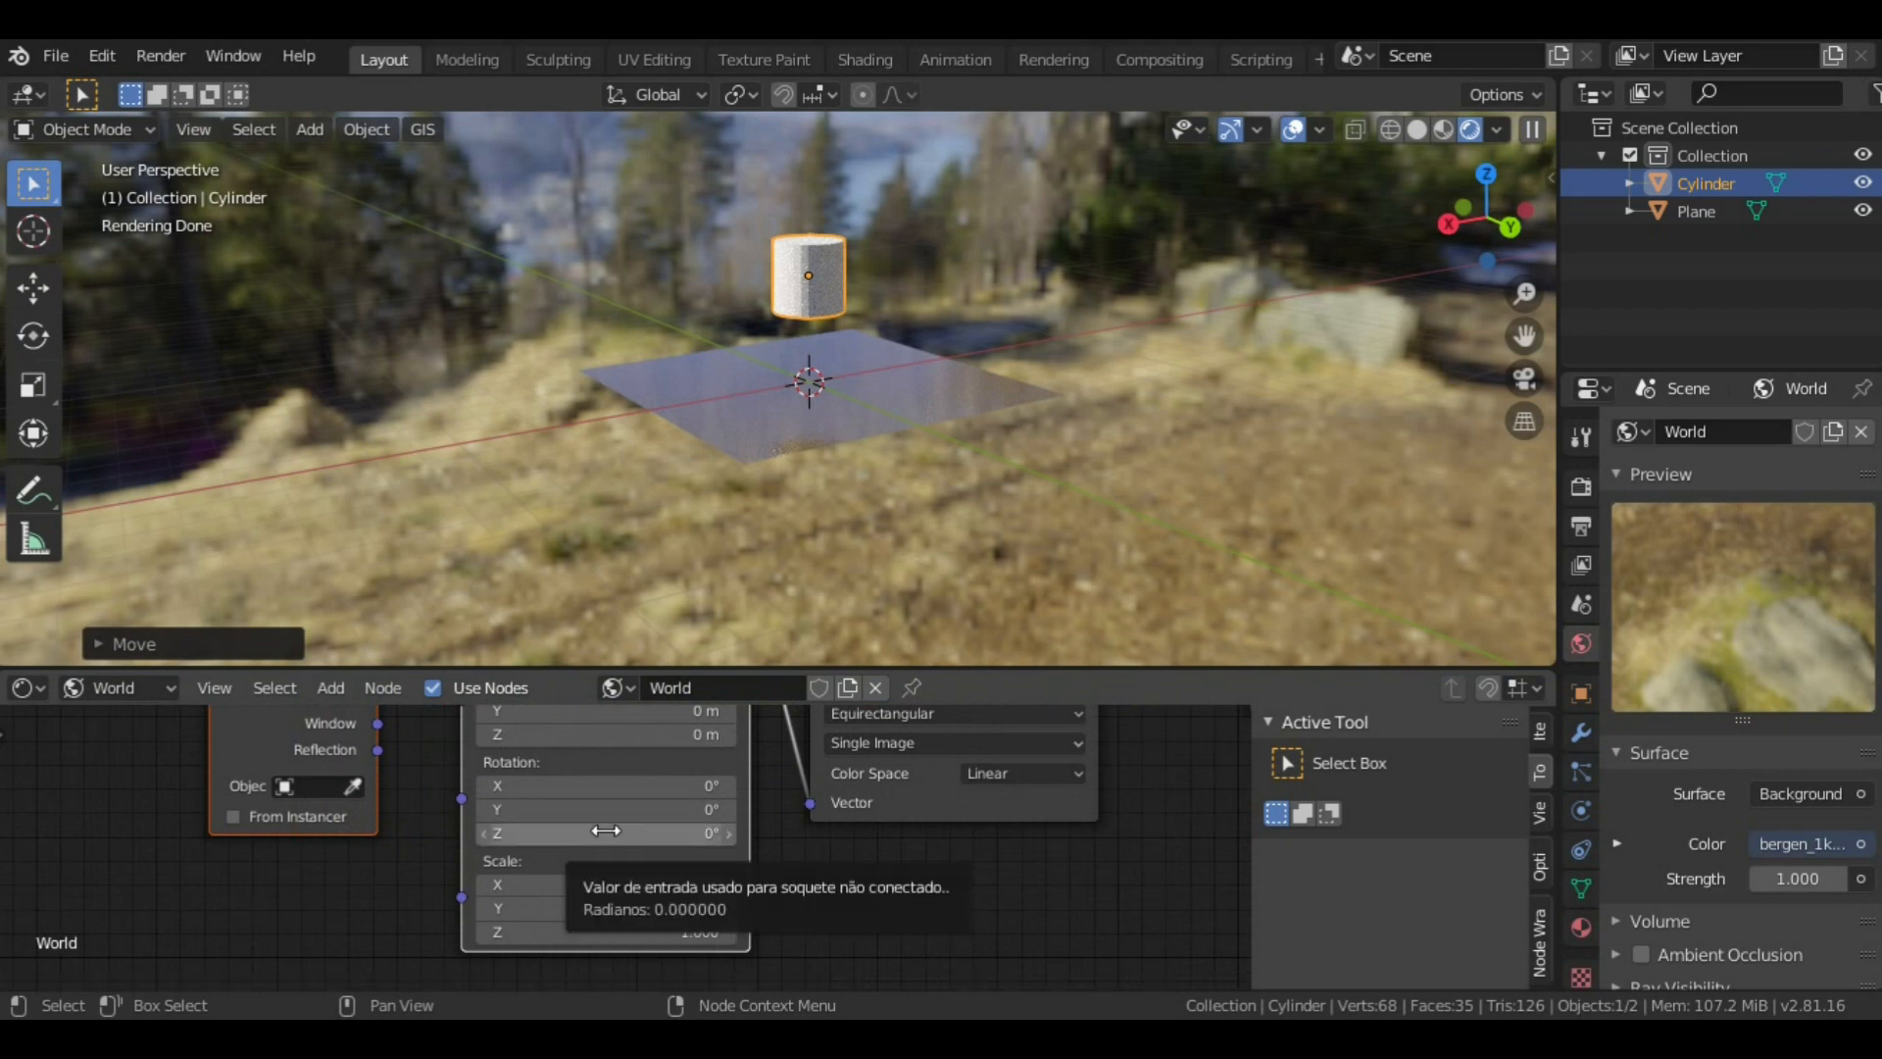
pyautogui.keyDown('shift'); pyautogui.moveTo(844, 370); pyautogui.dragTo(817, 510, button='middle'); pyautogui.keyUp('shift')
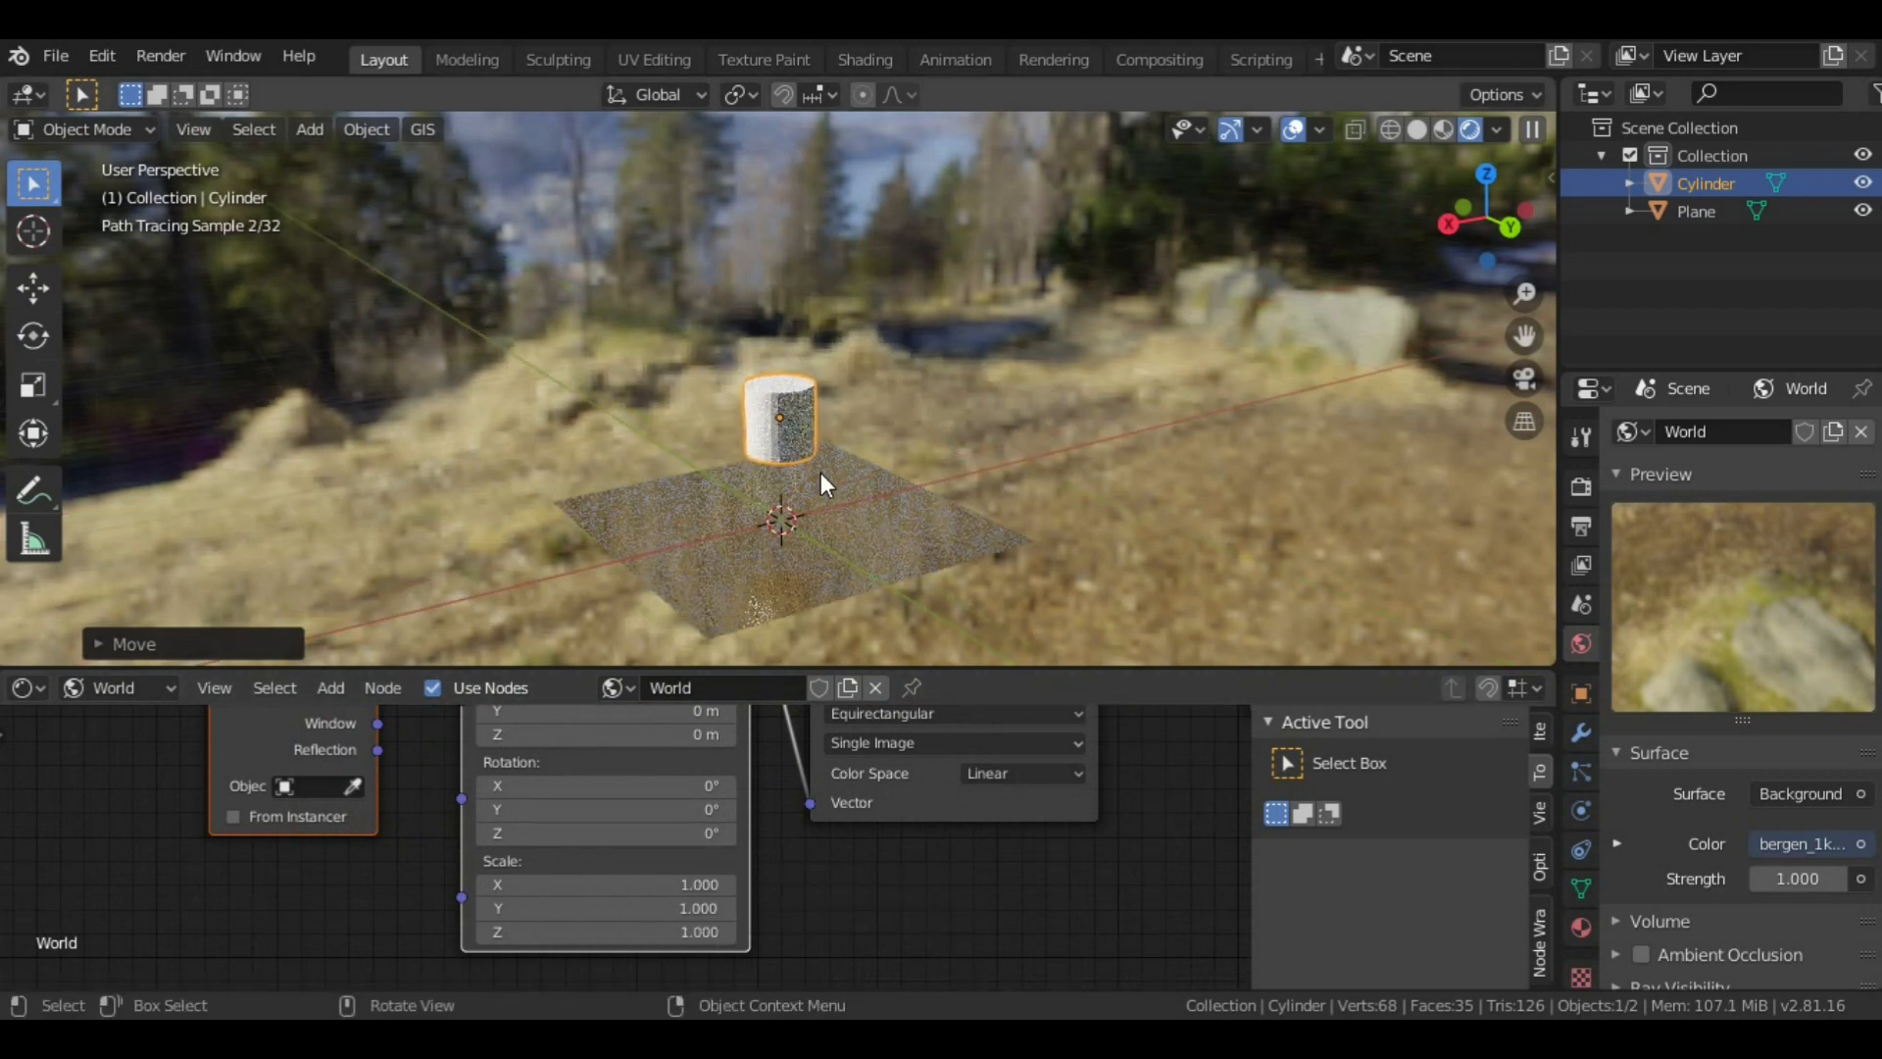
pyautogui.scroll(2, 730, 848)
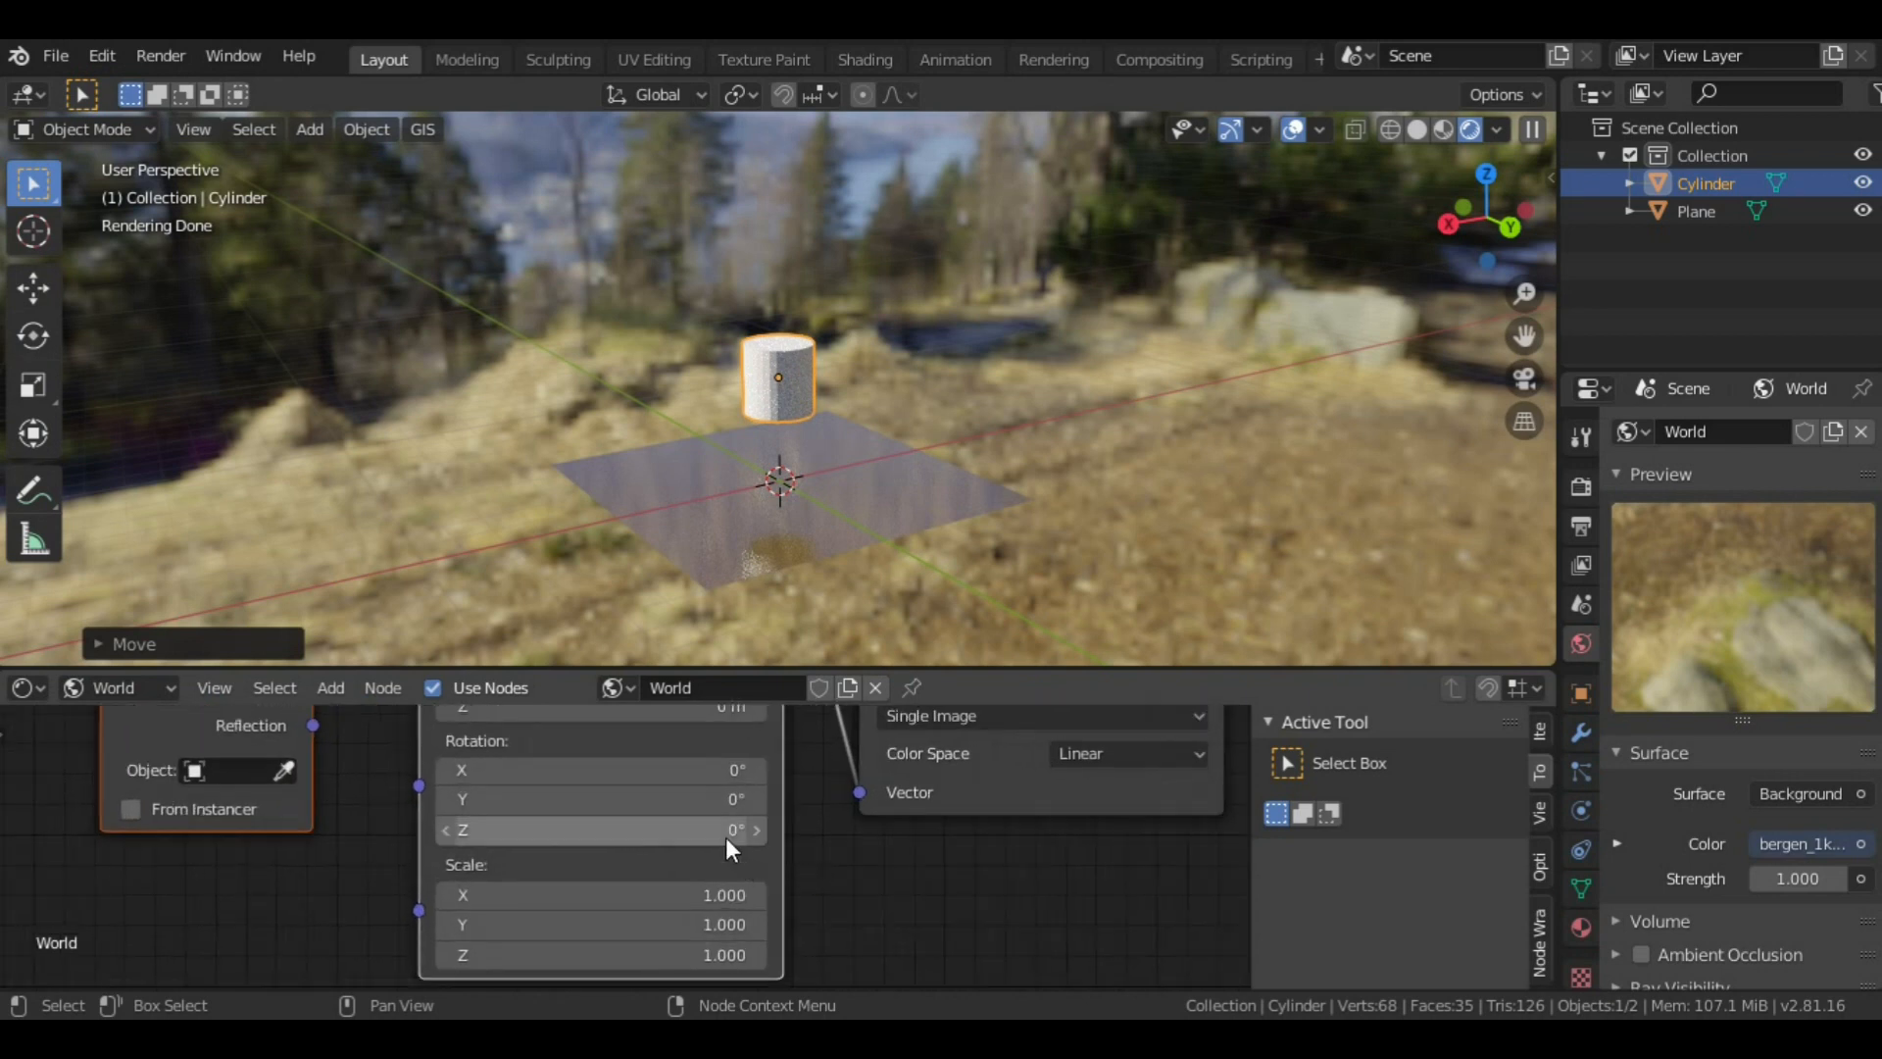
pyautogui.moveTo(719, 831)
pyautogui.mouseDown()
pyautogui.moveTo(1137, 831)
pyautogui.moveTo(695, 832)
pyautogui.mouseUp()
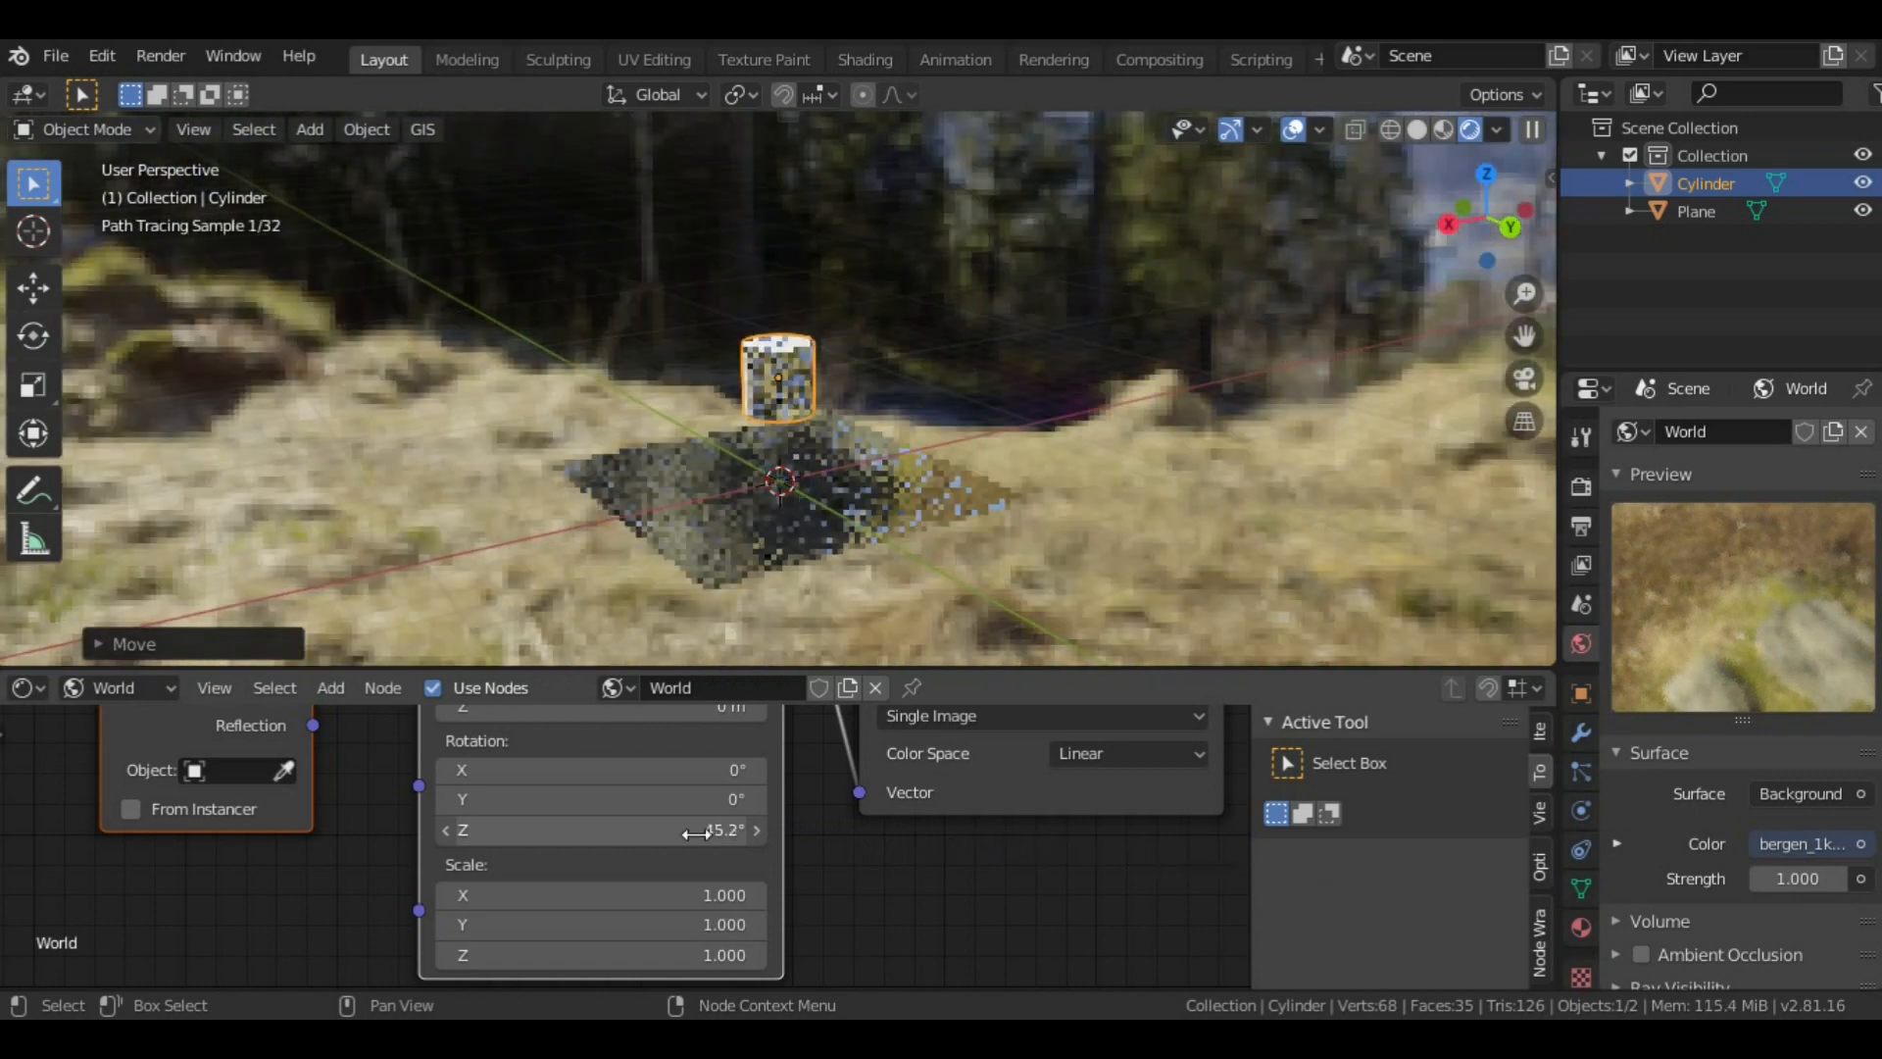
pyautogui.scroll(4, 926, 443)
pyautogui.moveTo(927, 441)
pyautogui.mouseDown(button='middle')
pyautogui.moveTo(804, 426)
pyautogui.moveTo(831, 400)
pyautogui.moveTo(774, 391)
pyautogui.moveTo(793, 462)
pyautogui.mouseUp(button='middle')
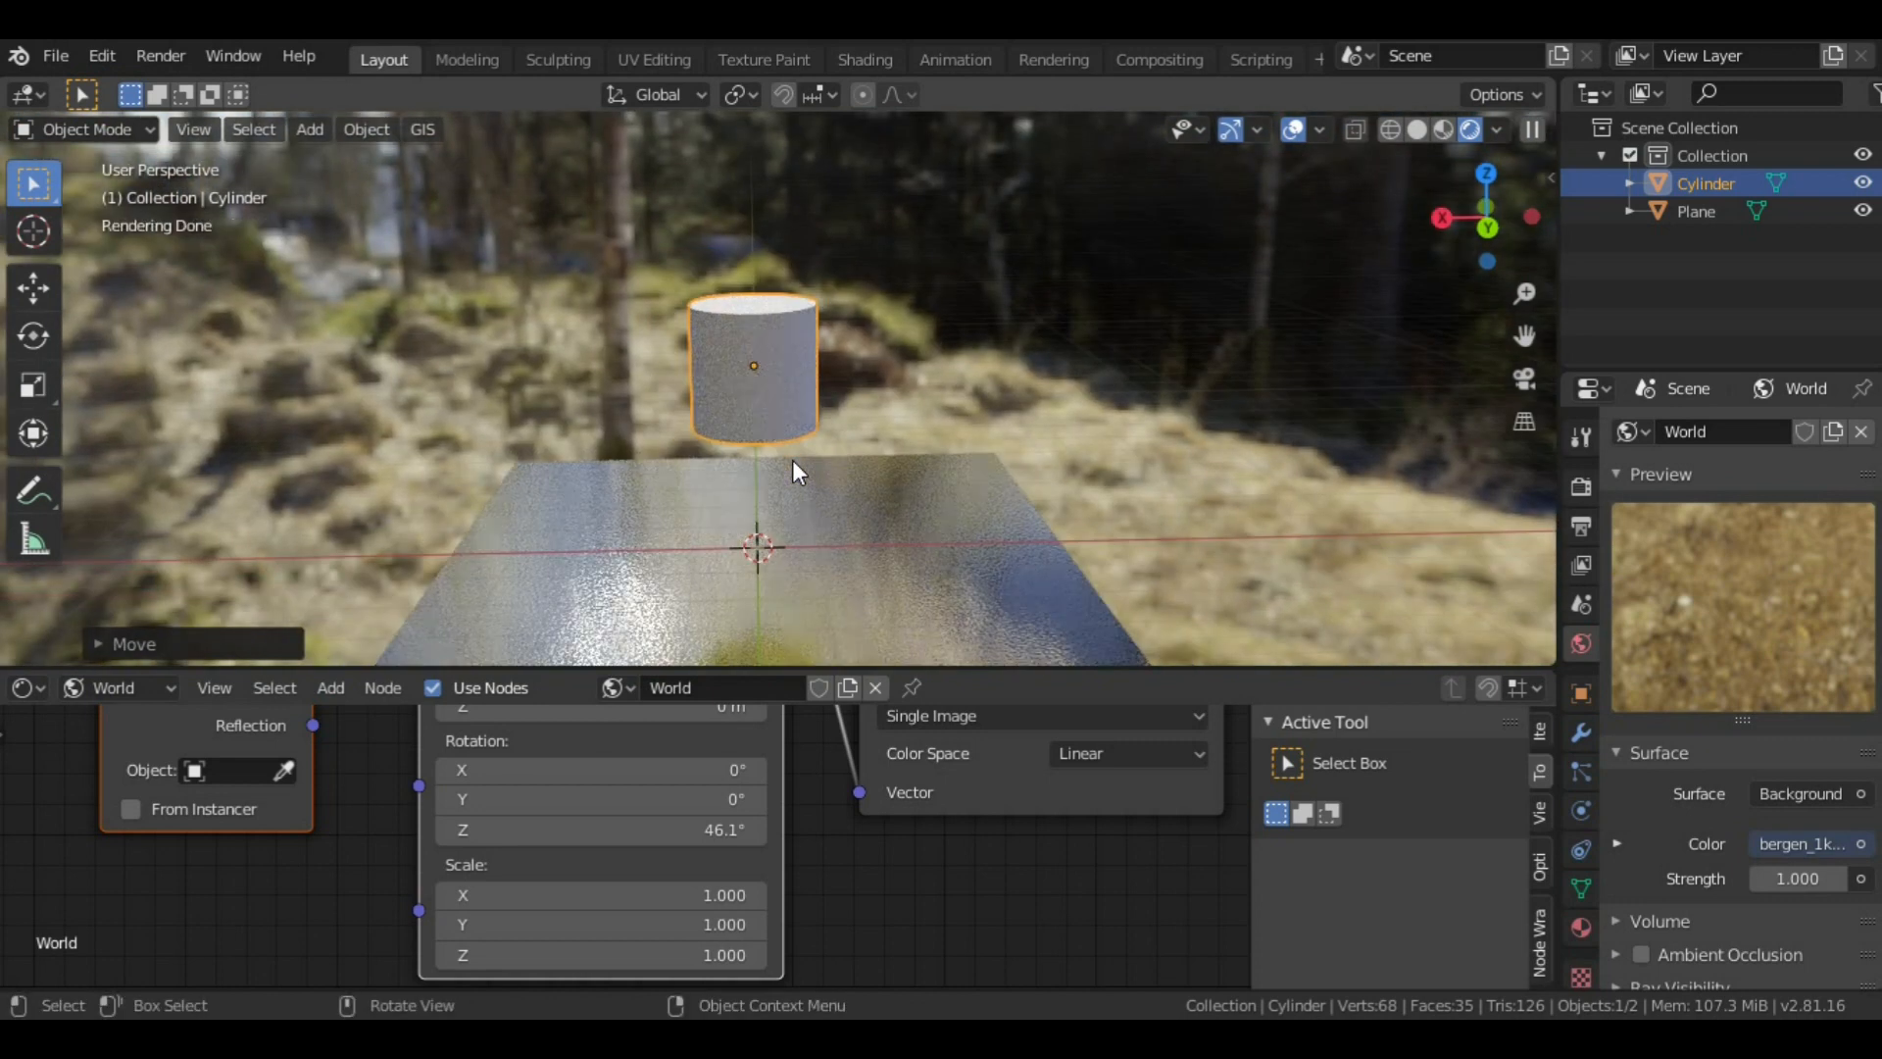